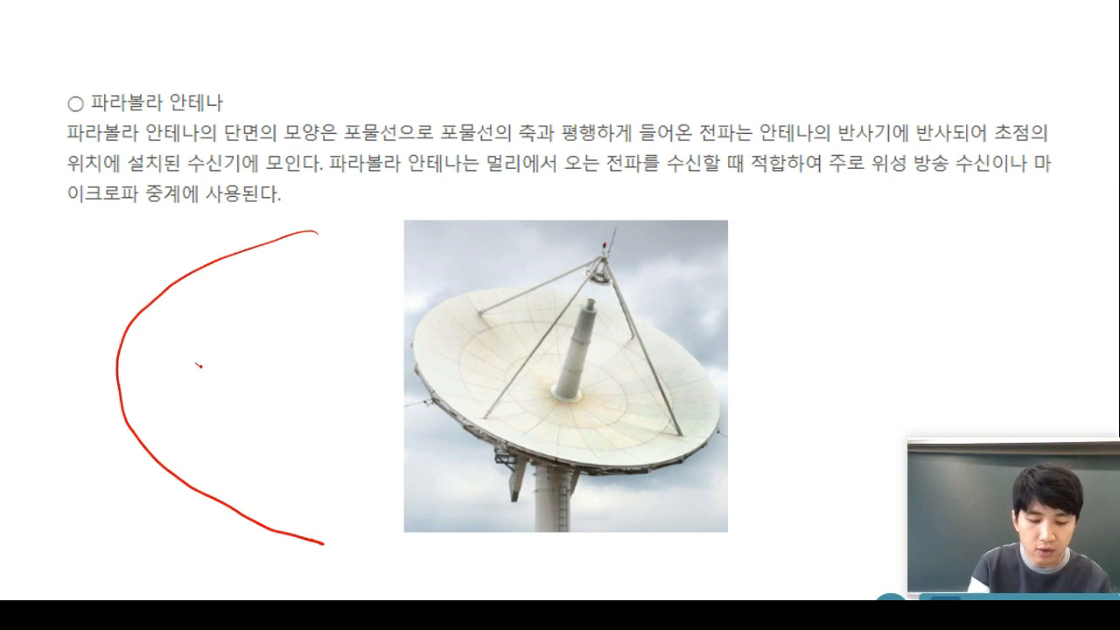
Pen a focus dot and two incoming waves reflecting into it on the antenna parabola, then advance a slide.
drag(200, 366, 196, 372)
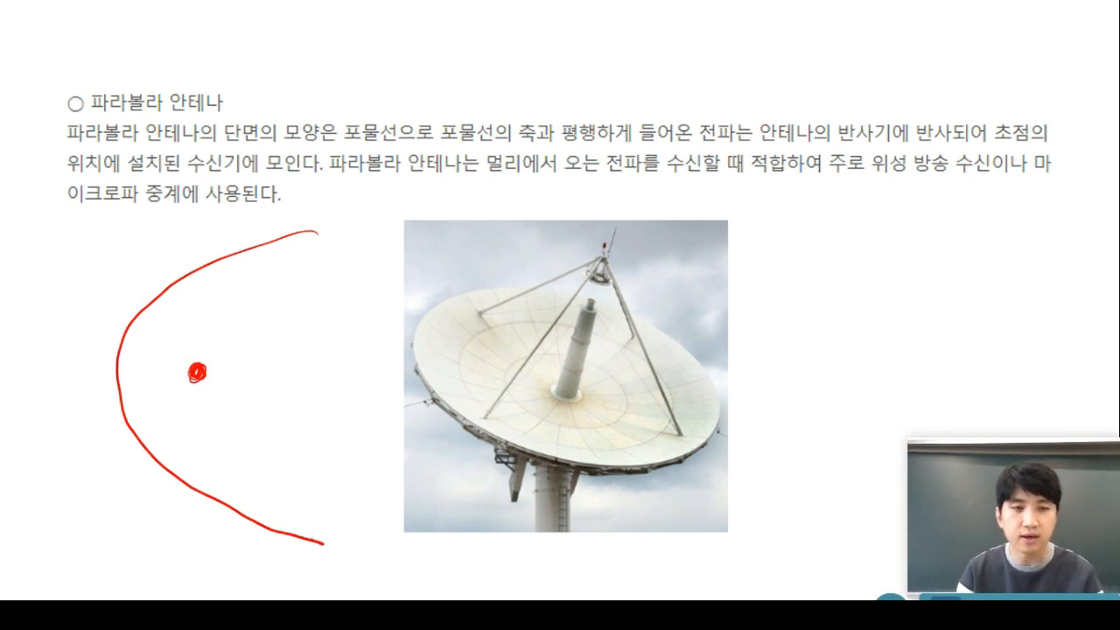
mouse_move(455, 292)
mouse_down()
mouse_move(177, 301)
mouse_move(205, 288)
mouse_move(168, 304)
mouse_move(196, 355)
mouse_up()
drag(182, 346, 210, 343)
mouse_move(444, 463)
mouse_down()
mouse_move(175, 464)
mouse_move(198, 403)
mouse_up()
drag(177, 455, 199, 394)
drag(186, 411, 204, 415)
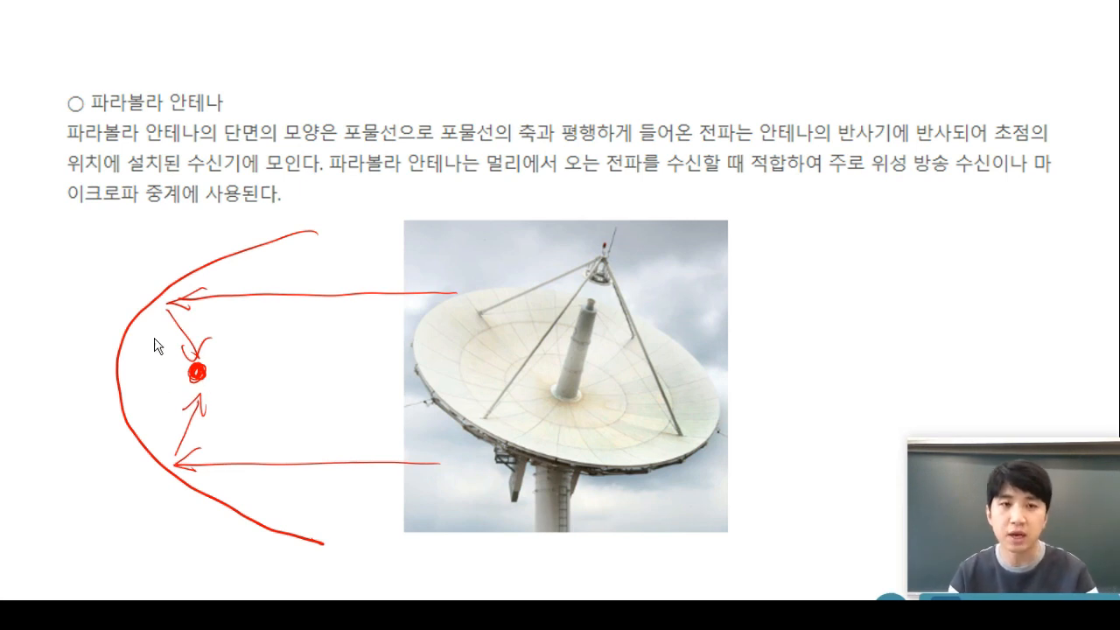
key(Right)
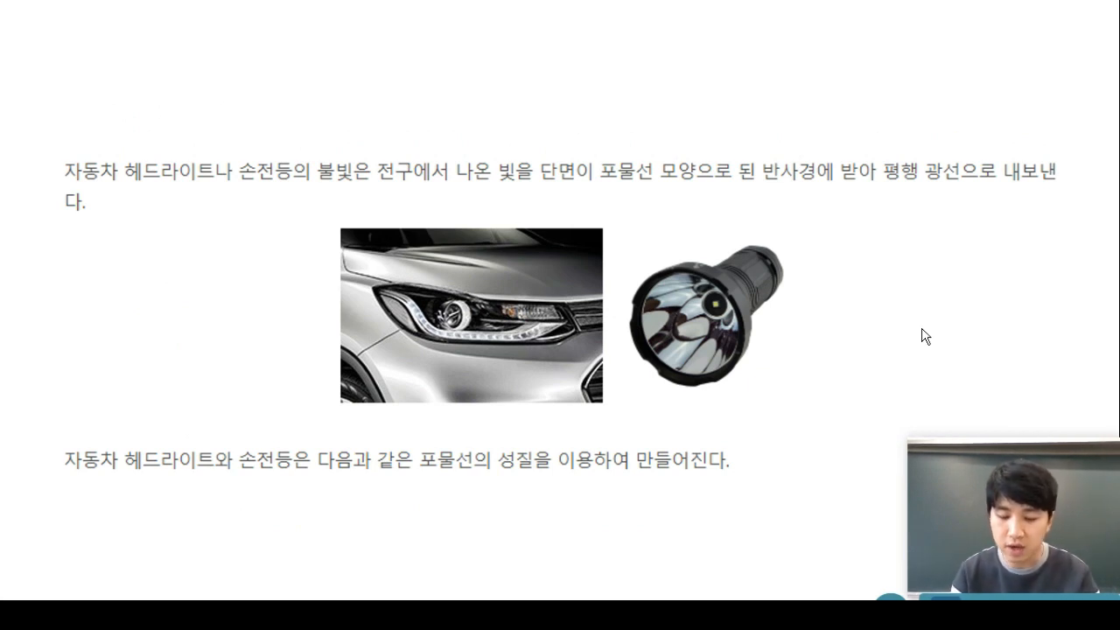
Draw a red parabolic reflector with a bulb and three parallel outgoing rays on the headlight slide.
mouse_move(201, 230)
mouse_down()
mouse_move(129, 240)
mouse_move(59, 309)
mouse_move(115, 408)
mouse_move(217, 450)
mouse_up()
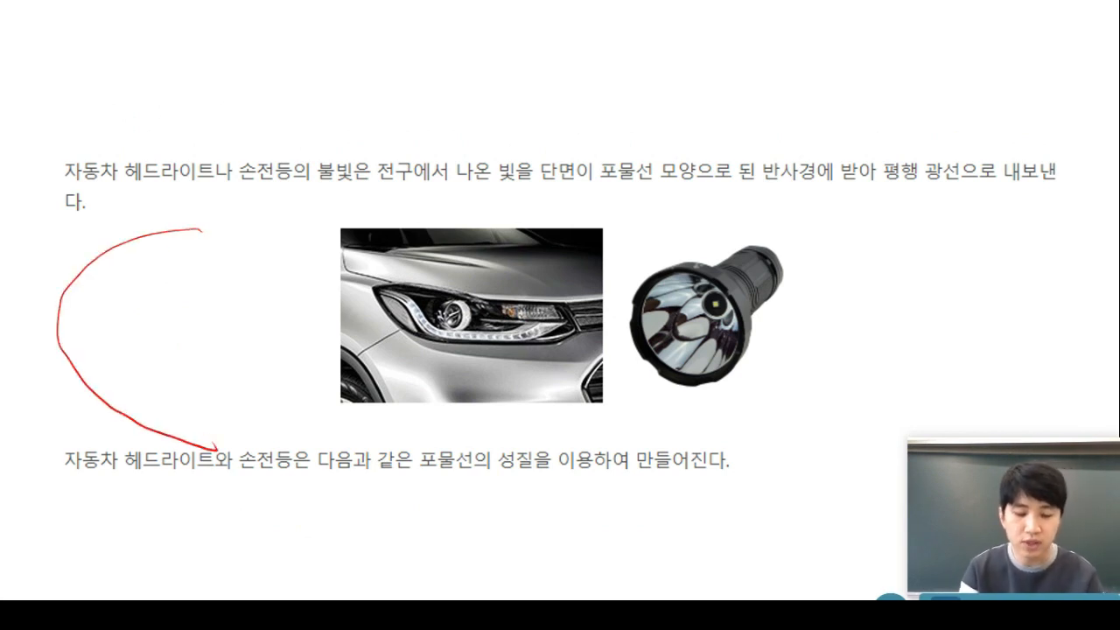
mouse_move(140, 315)
mouse_down()
mouse_move(133, 326)
mouse_move(108, 274)
mouse_move(132, 282)
mouse_up()
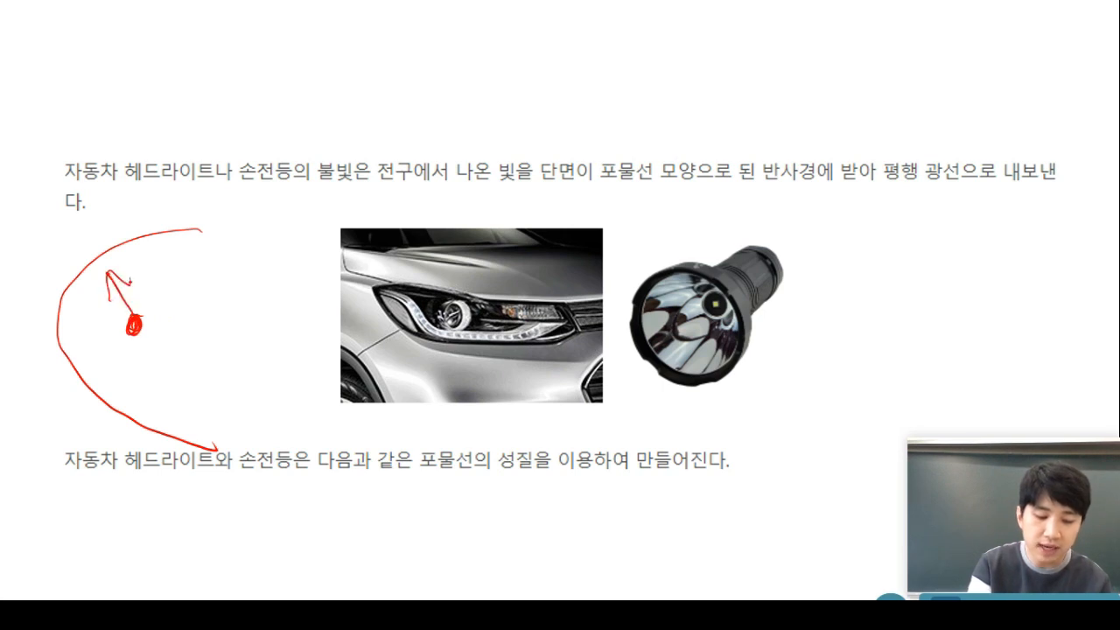
drag(127, 334, 91, 378)
mouse_move(94, 356)
mouse_down()
mouse_move(91, 378)
mouse_move(112, 376)
mouse_up()
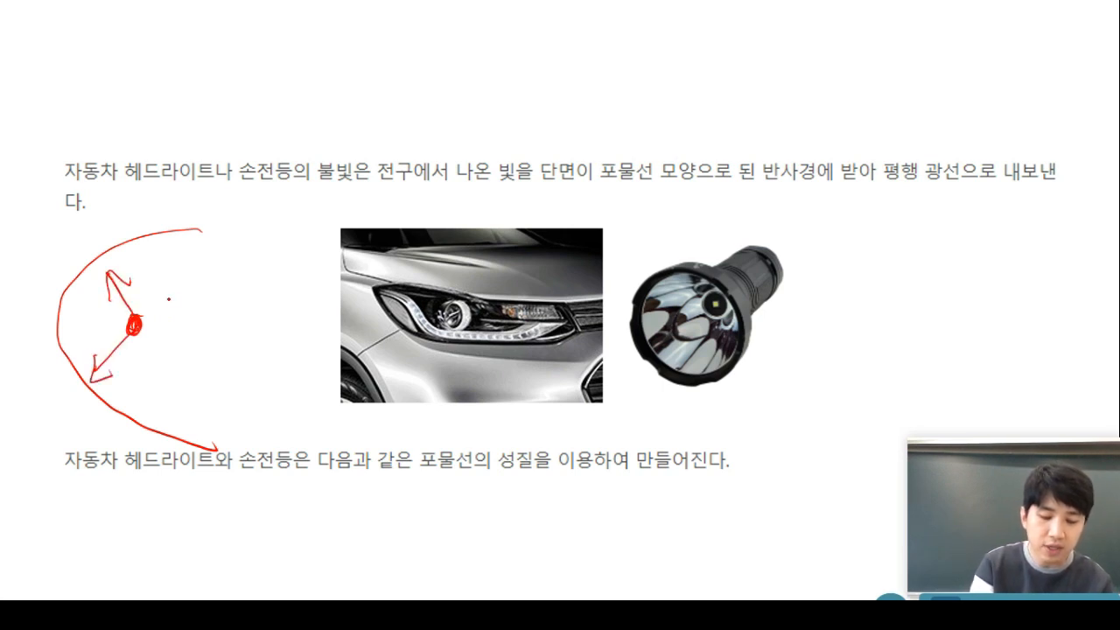
mouse_move(99, 268)
mouse_down()
mouse_move(268, 275)
mouse_move(256, 283)
mouse_up()
drag(91, 378, 249, 390)
mouse_move(138, 326)
mouse_down()
mouse_move(257, 320)
mouse_move(244, 334)
mouse_up()
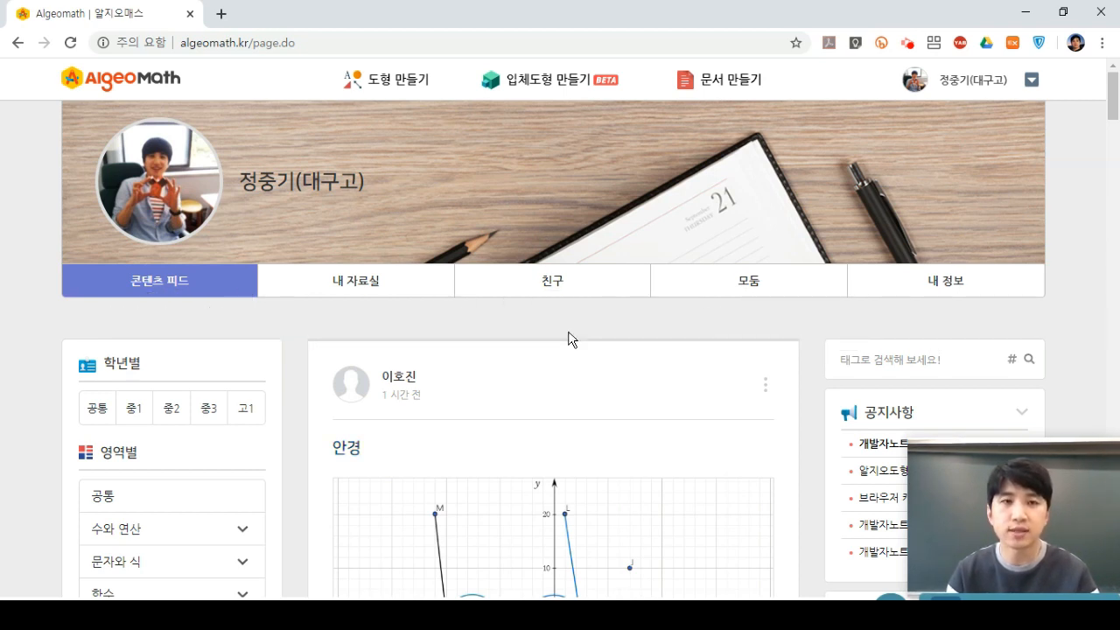
Open the 도형 만들기 graphing workspace in a new tab.
click(398, 81)
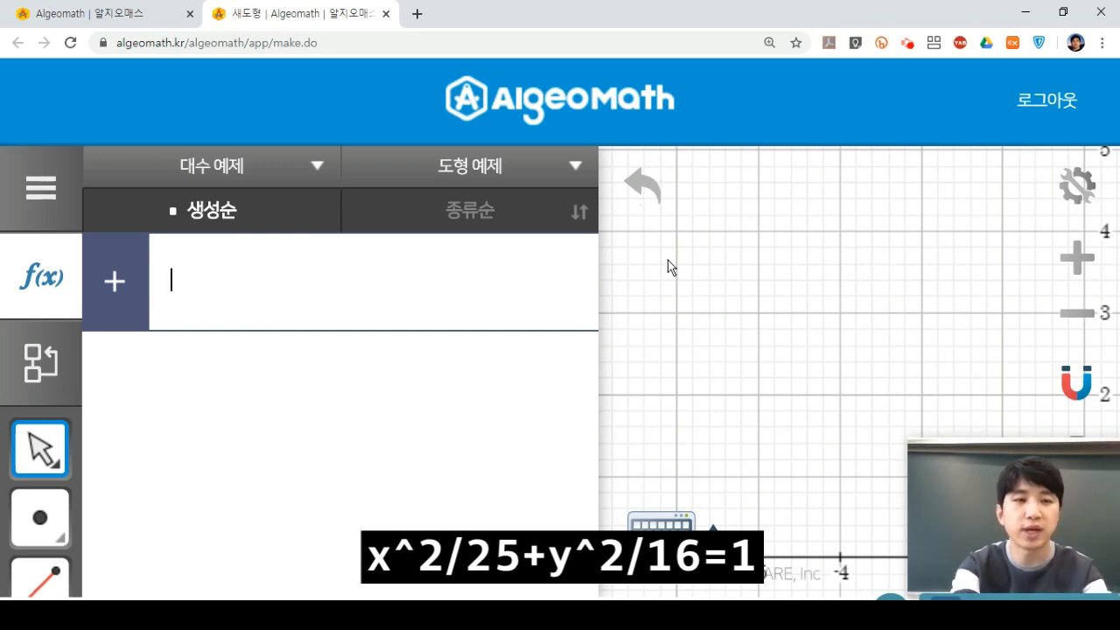
Enter x^2/25+y^2/16=1 as a1 so the ellipse plots through ±5 and ±4.
text(x)
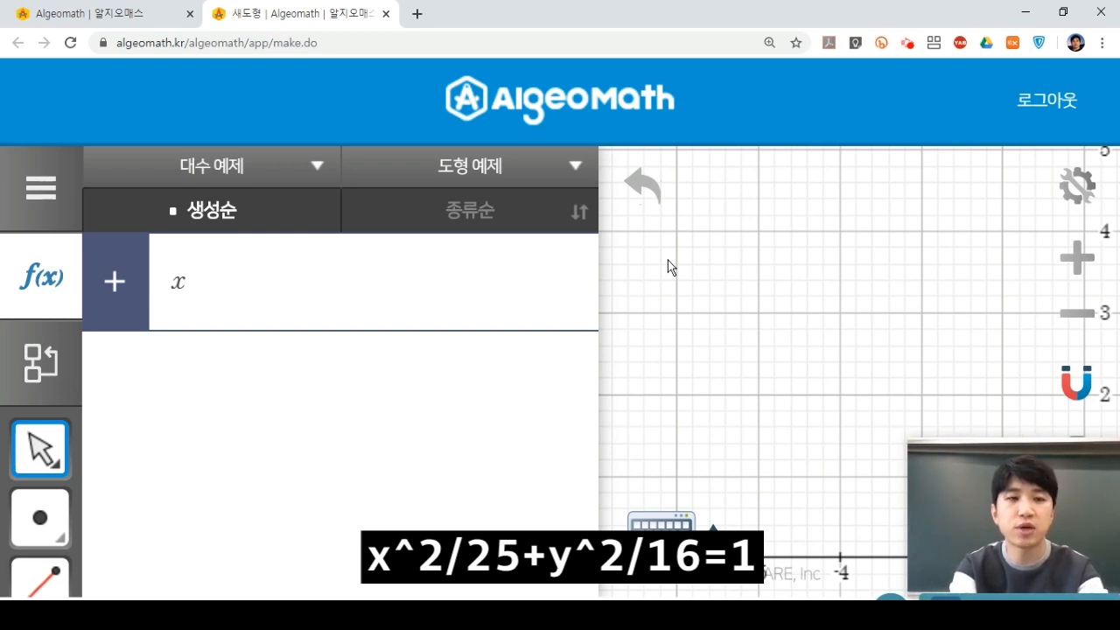
text(^)
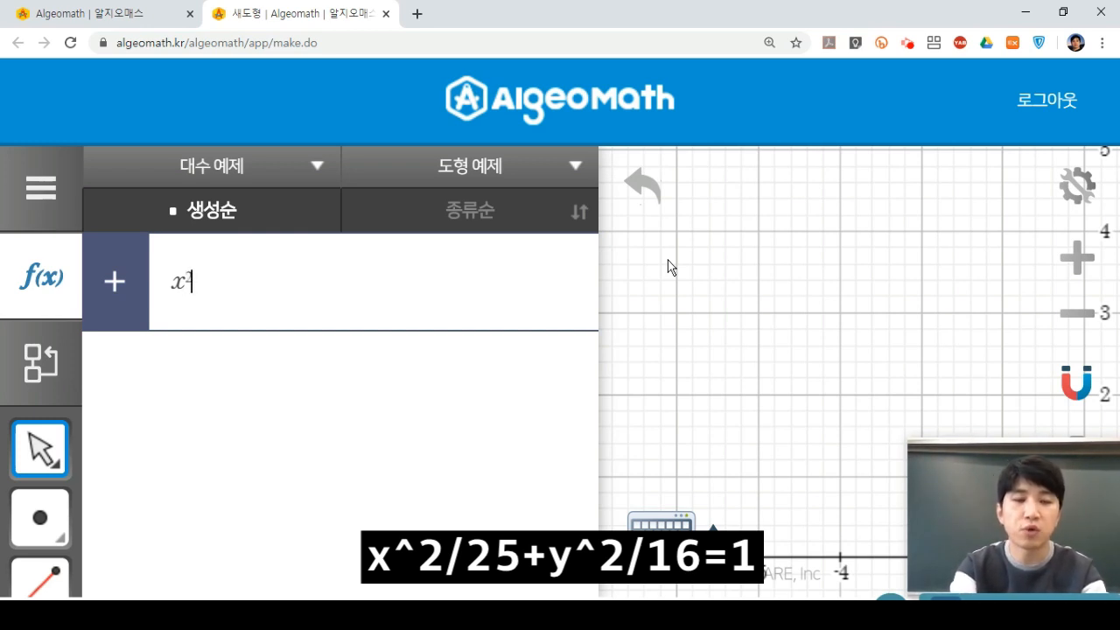
text(2/)
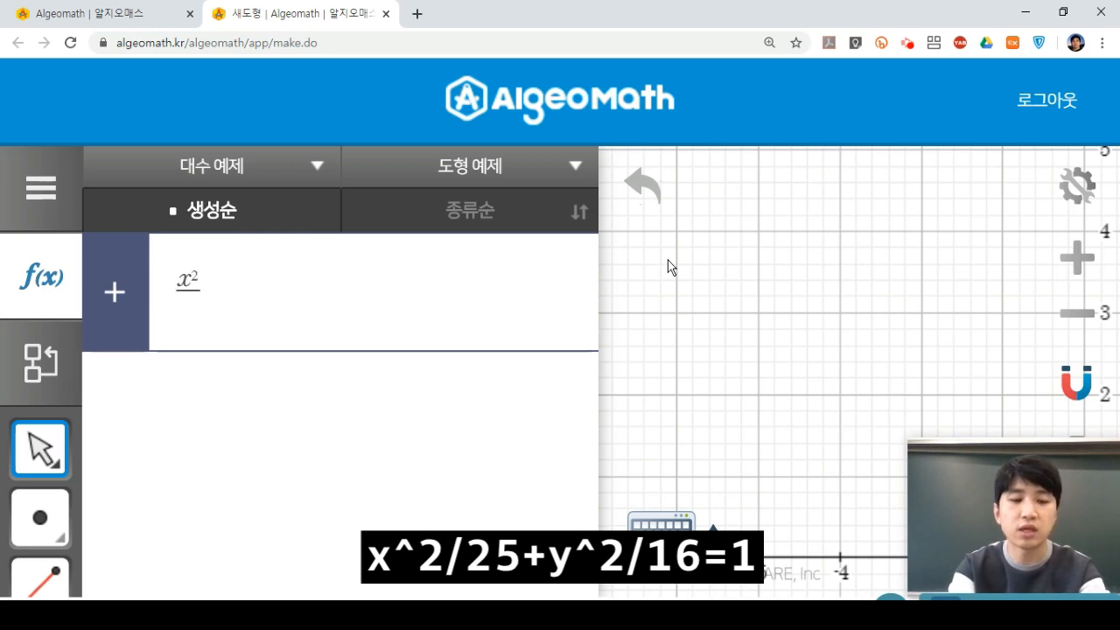
text(25)
key(Right)
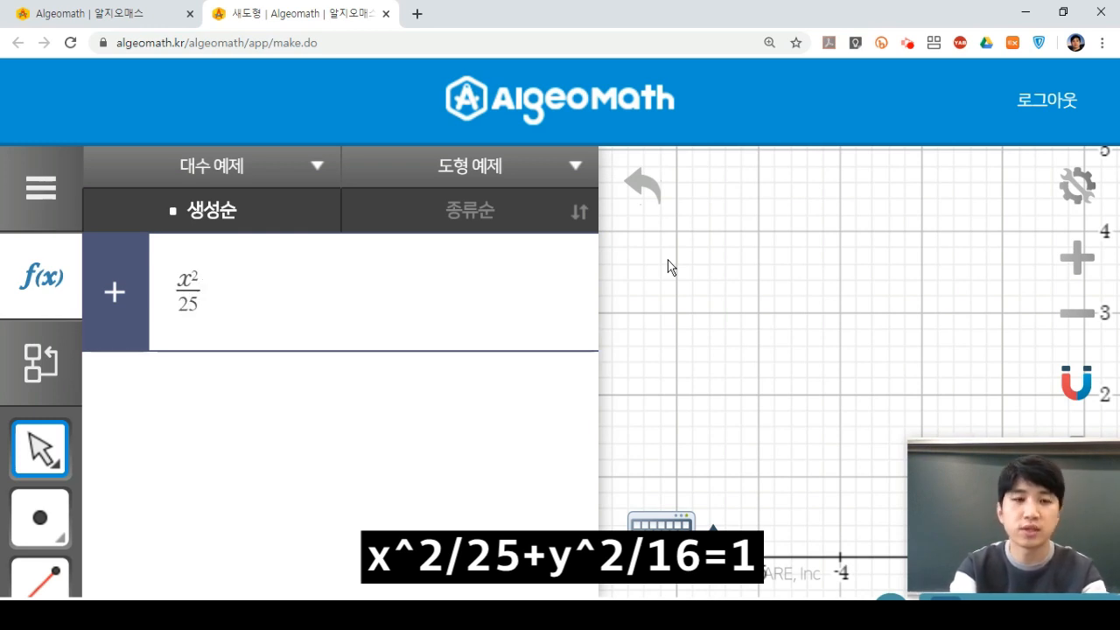
text(+y)
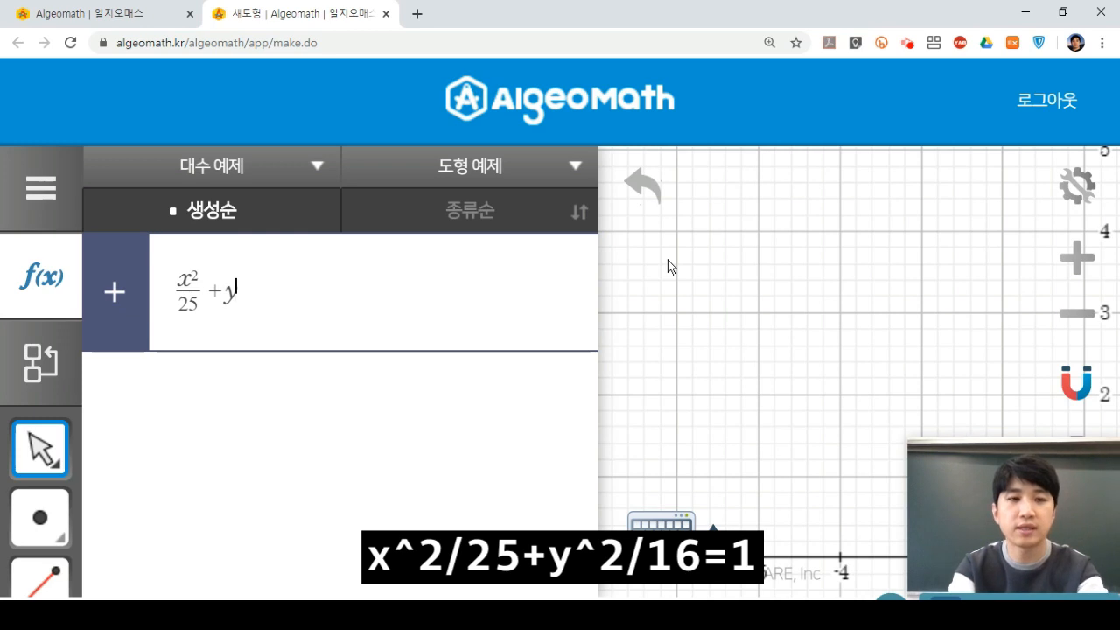
text(^2/)
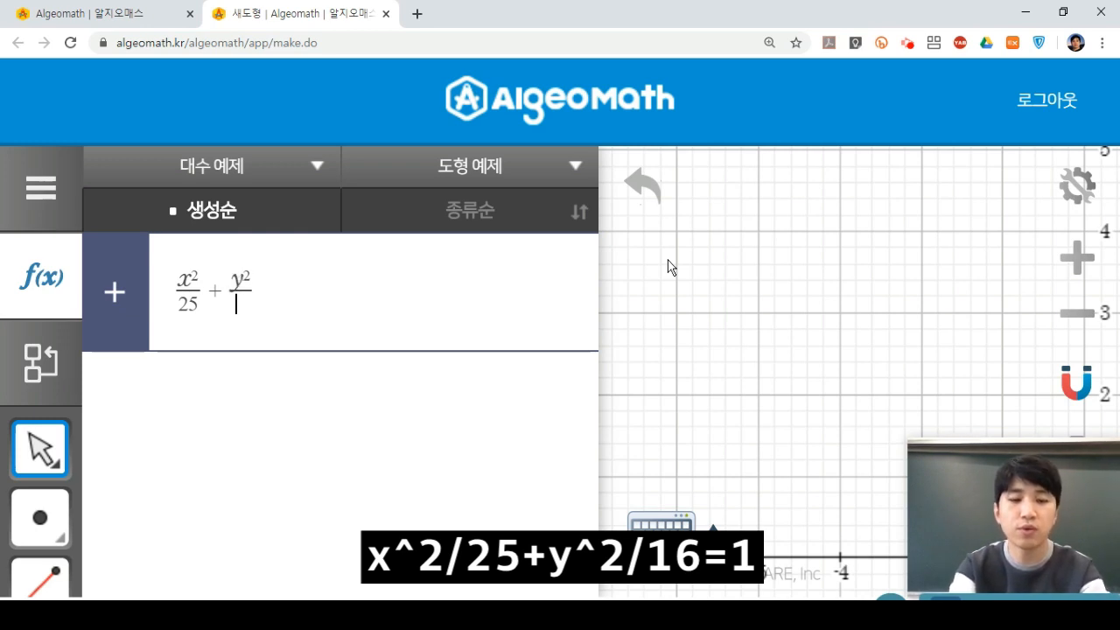
text(16)
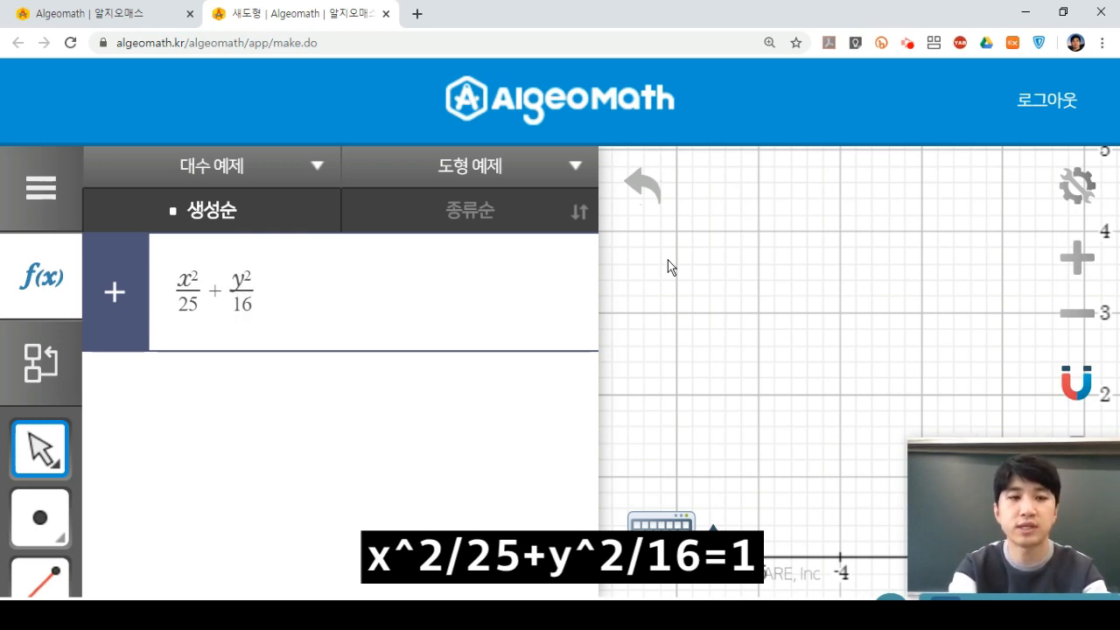
key(Right)
text(=1)
key(Return)
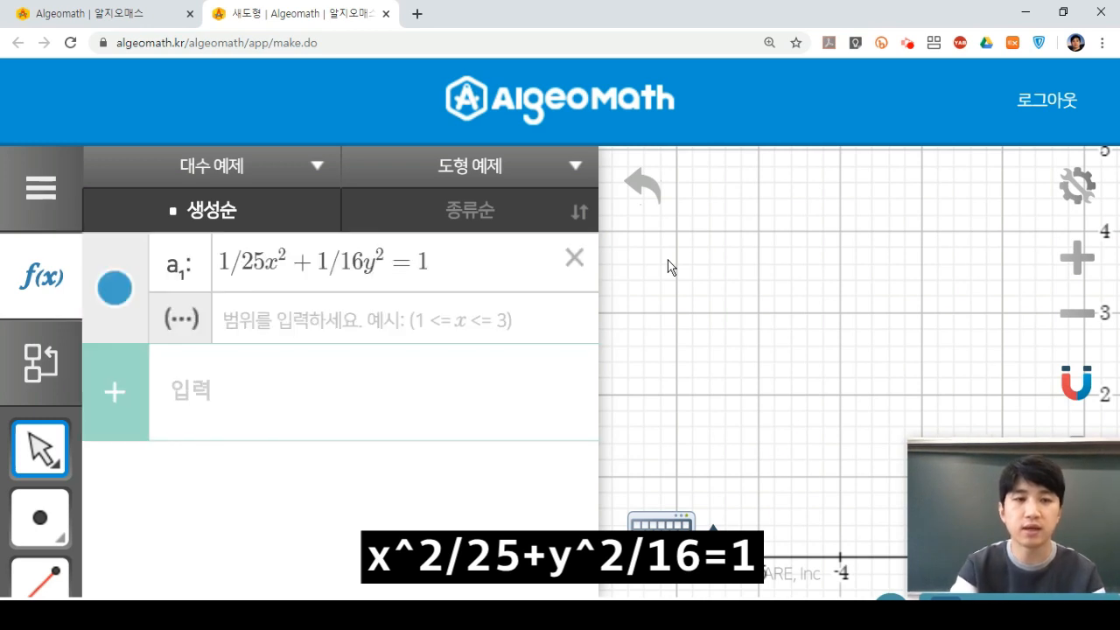
key(ctrl+0)
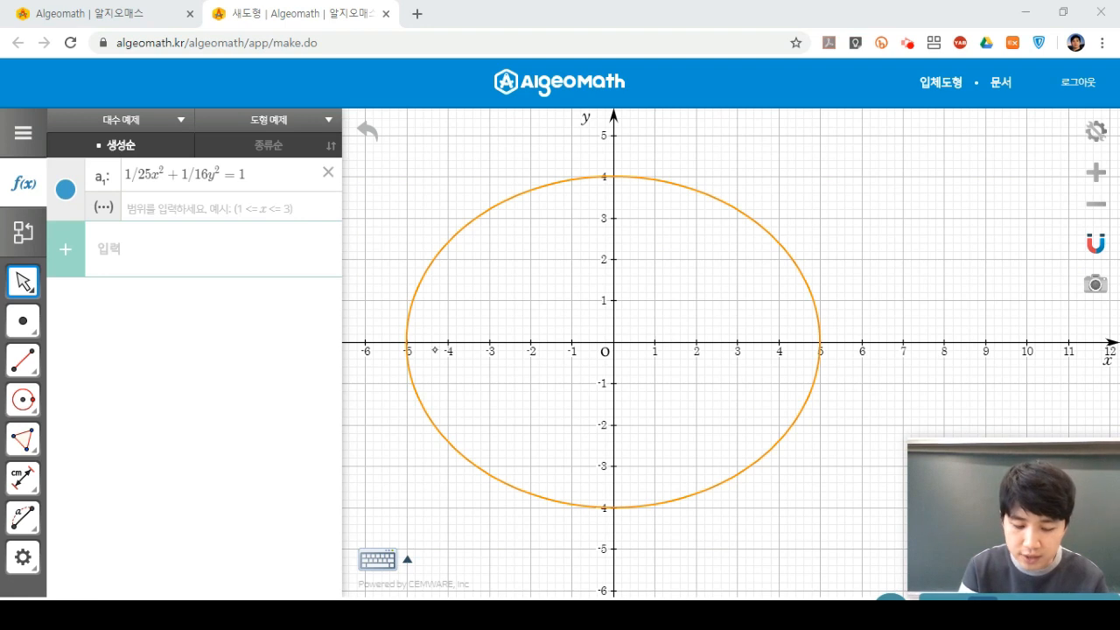
Draw arrows along the ellipse's major and minor axes and note their lengths 10 and 8.
mouse_move(402, 343)
mouse_down()
mouse_move(808, 342)
mouse_move(807, 353)
mouse_up()
mouse_move(426, 331)
mouse_down()
mouse_move(409, 339)
mouse_move(422, 356)
mouse_up()
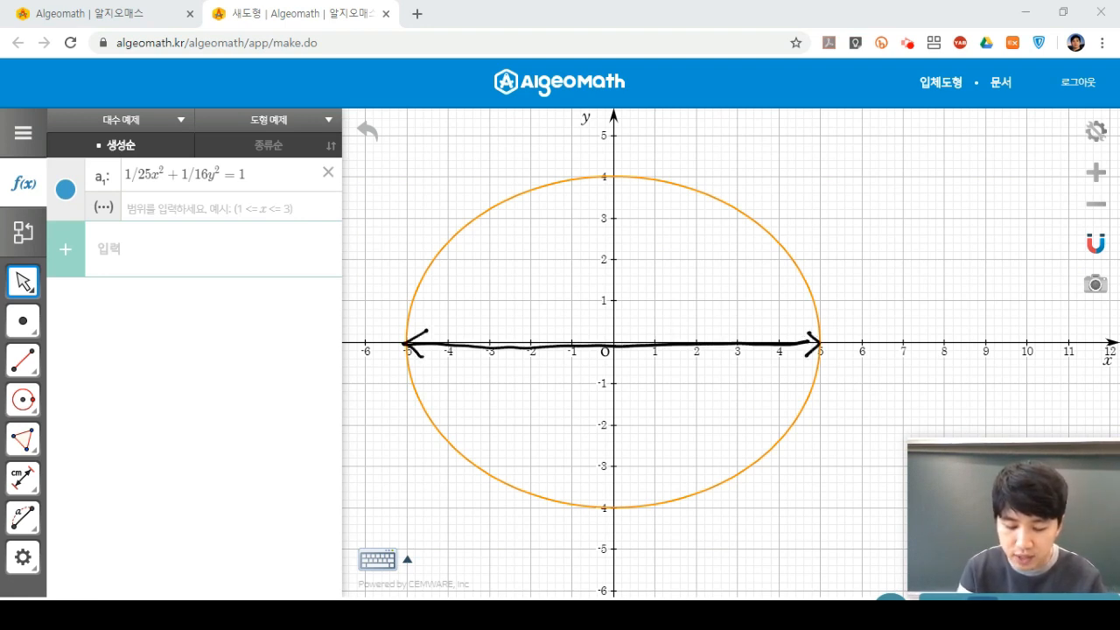
mouse_move(744, 361)
mouse_down()
mouse_move(741, 388)
mouse_move(754, 374)
mouse_up()
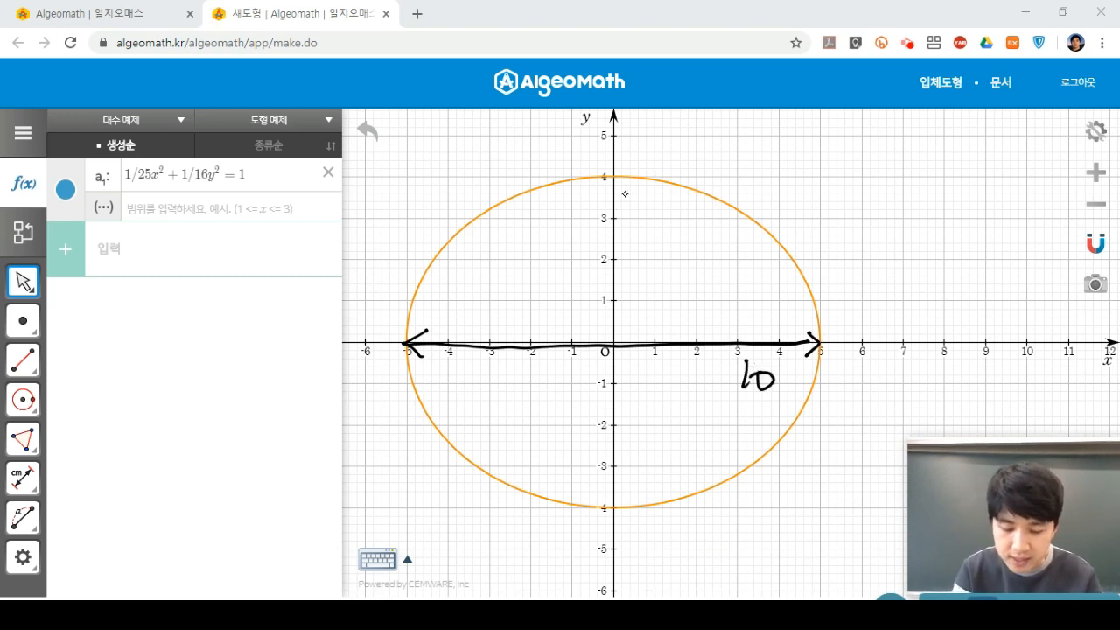
drag(613, 176, 609, 496)
mouse_move(595, 475)
mouse_down()
mouse_move(610, 497)
mouse_move(629, 476)
mouse_up()
mouse_move(602, 201)
mouse_down()
mouse_move(615, 179)
mouse_move(628, 200)
mouse_move(583, 198)
mouse_up()
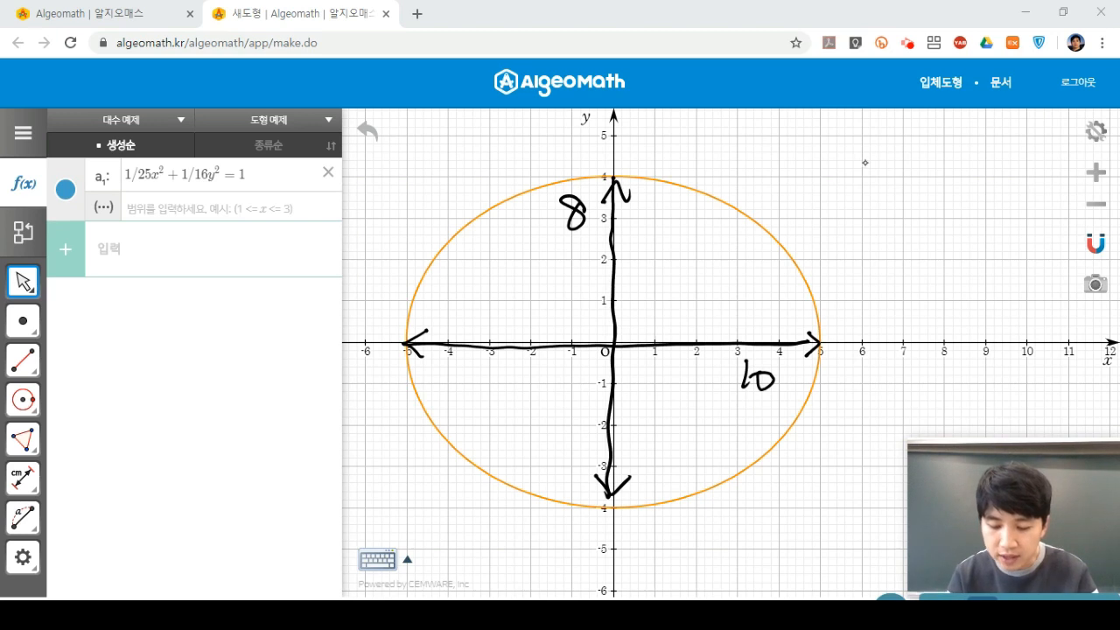
Handwrite the standard ellipse equation x²/a² + y²/b² = 1 beside the graph.
mouse_move(844, 164)
mouse_down()
mouse_move(875, 163)
mouse_move(867, 203)
mouse_move(879, 180)
mouse_up()
mouse_move(840, 133)
mouse_down()
mouse_move(848, 150)
mouse_move(867, 153)
mouse_up()
drag(862, 119, 890, 170)
drag(882, 162, 898, 161)
drag(906, 161, 942, 160)
mouse_move(917, 165)
mouse_down()
mouse_move(920, 185)
mouse_move(939, 188)
mouse_up()
mouse_move(912, 124)
mouse_down()
mouse_move(923, 141)
mouse_move(911, 161)
mouse_up()
drag(934, 120, 965, 154)
drag(952, 165, 983, 181)
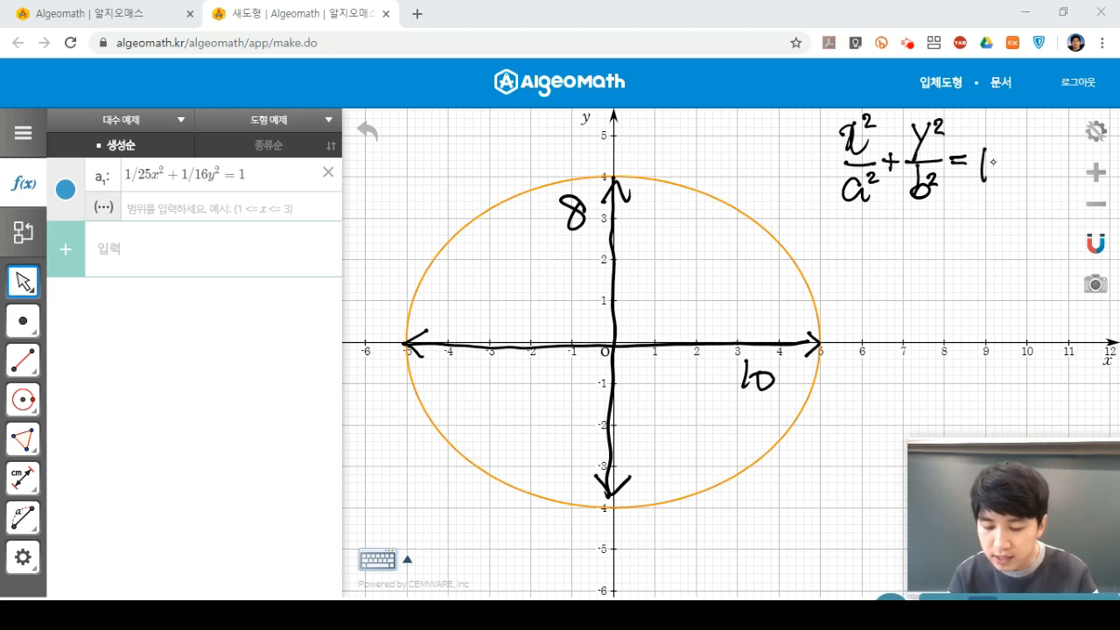
mouse_move(866, 234)
mouse_down()
mouse_move(864, 259)
mouse_move(875, 261)
mouse_up()
Write a² = 25 and b² = 16 below the equation.
drag(871, 223, 891, 236)
drag(884, 245, 897, 250)
drag(905, 238, 922, 259)
mouse_move(918, 231)
mouse_down()
mouse_move(922, 253)
mouse_move(932, 235)
mouse_move(964, 257)
mouse_move(988, 236)
mouse_move(1003, 251)
mouse_up()
click(944, 257)
drag(1012, 229, 1012, 259)
drag(1028, 224, 1025, 249)
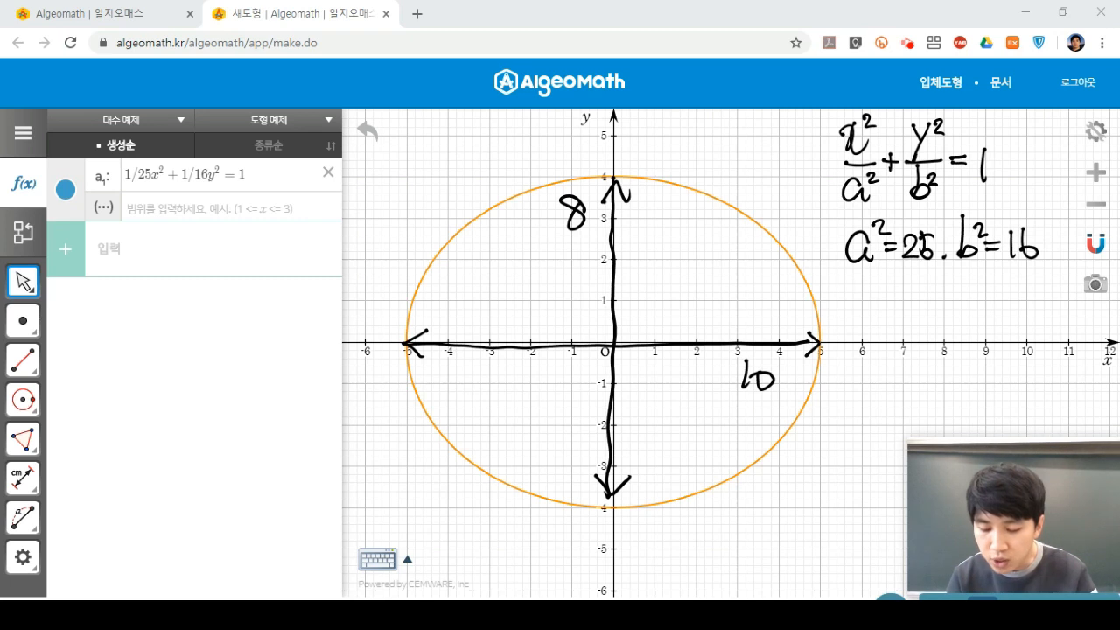
Write c² = a² − b² and compute it as 25 − 16 = 9.
drag(875, 296, 872, 317)
drag(875, 277, 900, 297)
mouse_move(888, 307)
mouse_down()
mouse_move(932, 302)
mouse_move(938, 316)
mouse_up()
drag(934, 276, 958, 306)
drag(965, 278, 972, 315)
drag(978, 289, 994, 294)
drag(892, 353, 906, 360)
mouse_move(915, 353)
mouse_down()
mouse_move(920, 369)
mouse_move(940, 369)
mouse_up()
drag(938, 340, 940, 375)
drag(936, 354, 966, 363)
mouse_move(973, 348)
mouse_down()
mouse_move(977, 376)
mouse_move(1015, 358)
mouse_up()
drag(1002, 368, 1038, 378)
Write the result c = ±3.
mouse_move(876, 399)
mouse_down()
mouse_move(876, 421)
mouse_move(904, 404)
mouse_up()
drag(885, 413, 918, 416)
mouse_move(908, 406)
mouse_down()
mouse_move(928, 406)
mouse_move(939, 425)
mouse_up()
click(960, 423)
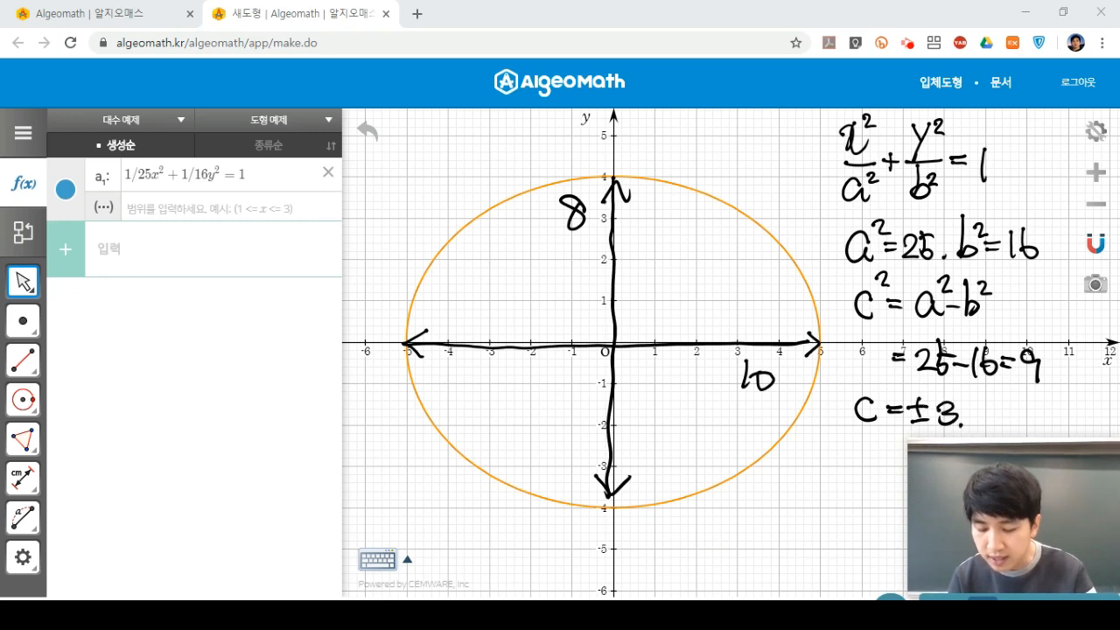
Mark focus dots at x = 3 and x = -3, labelled (3.0) and (-3.0).
drag(740, 336, 740, 339)
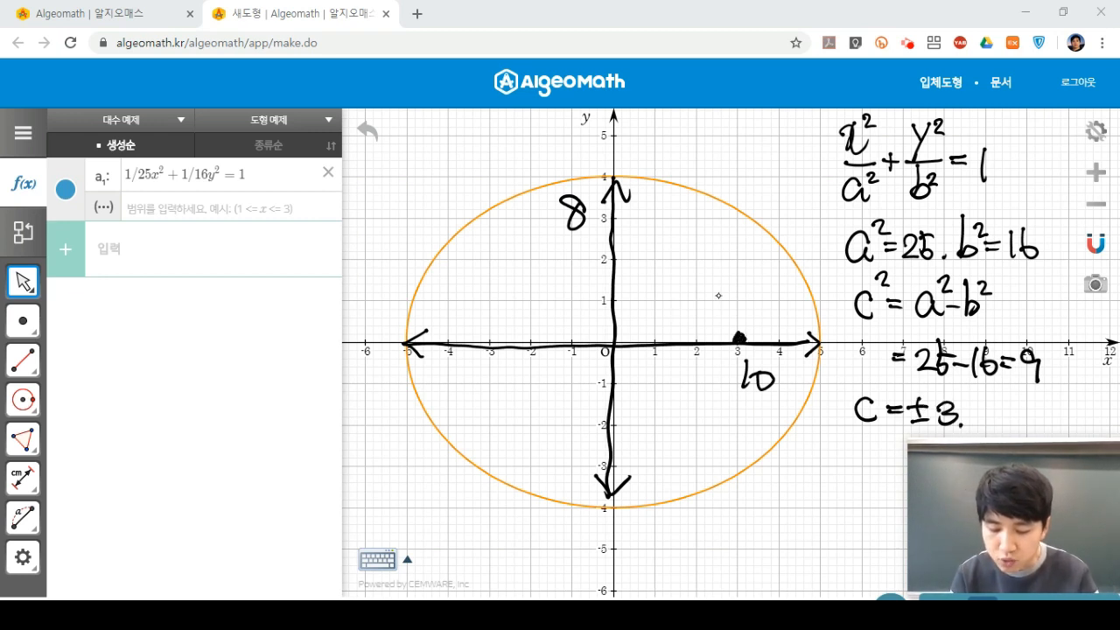
drag(708, 294, 700, 329)
mouse_move(712, 300)
mouse_down()
mouse_move(724, 308)
mouse_move(715, 321)
mouse_move(753, 301)
mouse_up()
click(731, 318)
drag(764, 295, 764, 331)
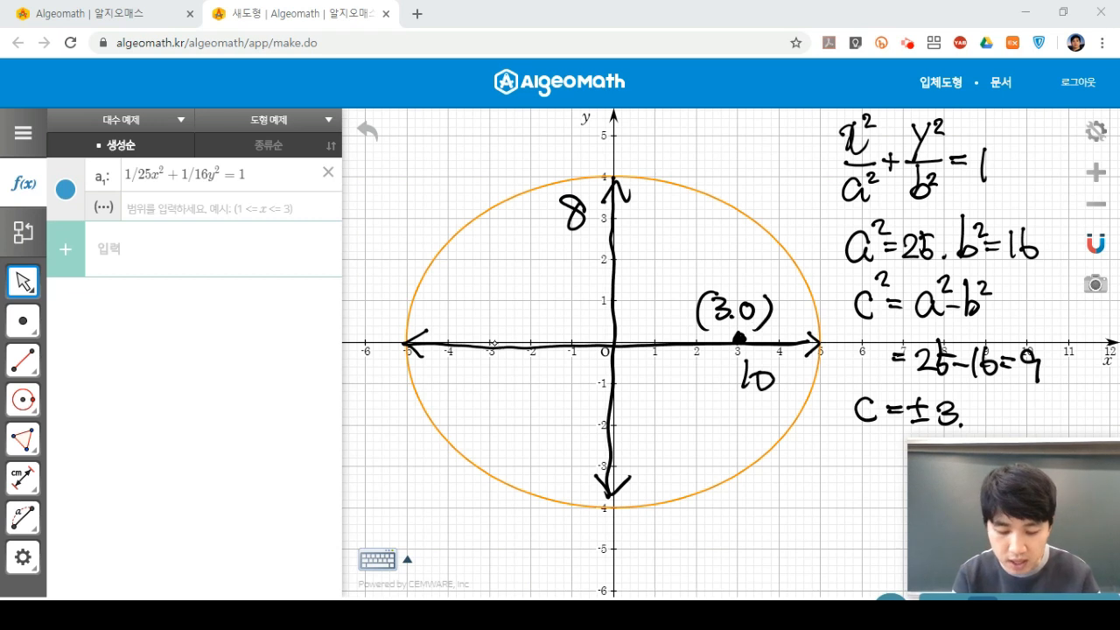
drag(487, 339, 497, 341)
mouse_move(463, 292)
mouse_down()
mouse_move(458, 327)
mouse_move(477, 313)
mouse_up()
mouse_move(474, 301)
mouse_down()
mouse_move(488, 312)
mouse_move(478, 326)
mouse_move(515, 304)
mouse_move(532, 325)
mouse_up()
click(504, 321)
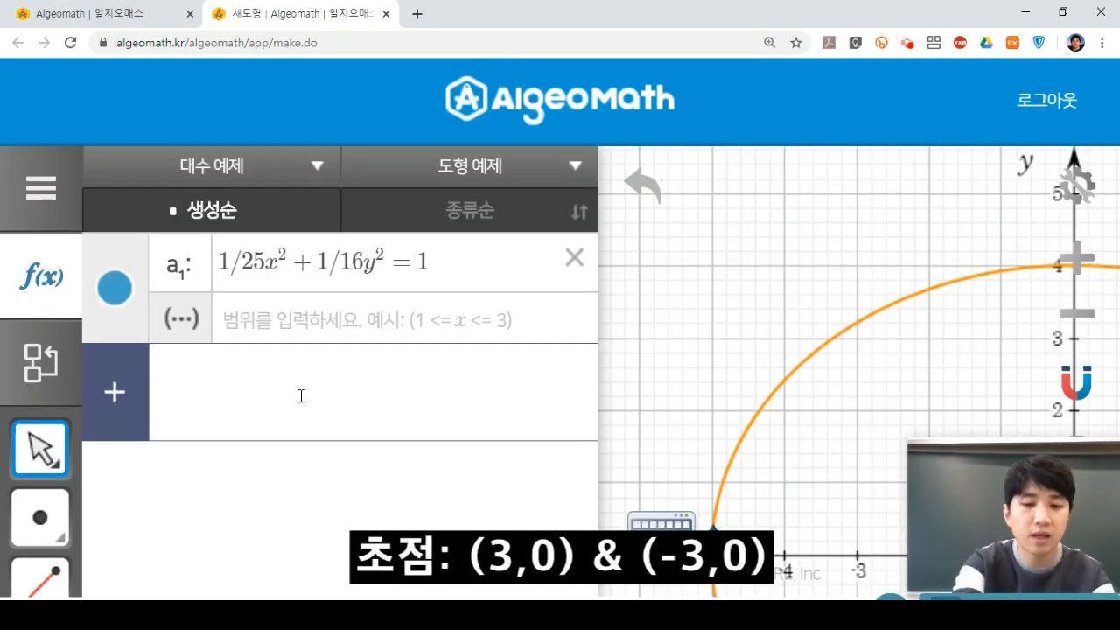
Create focus points A (3, 0) and B (-3, 0) in the input list.
text((3)
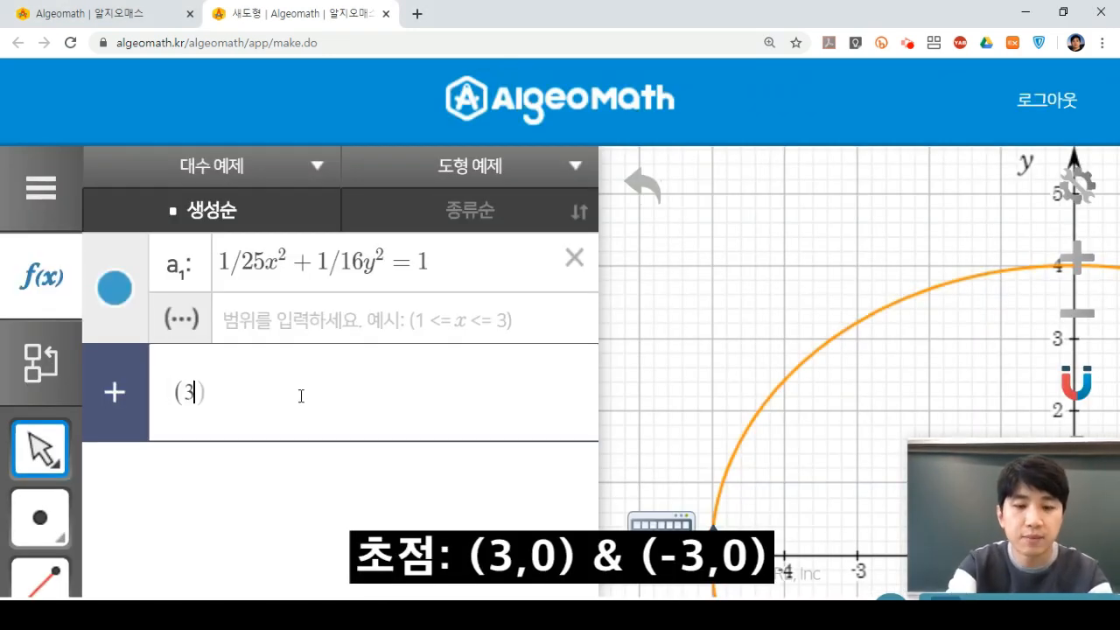
text(, 0)
key(Return)
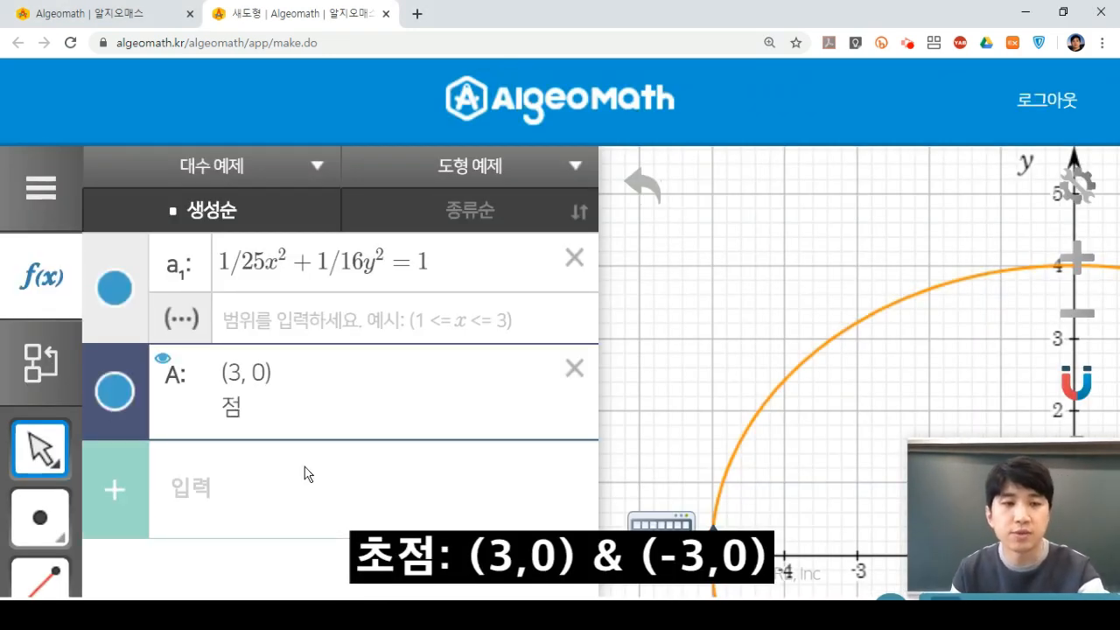
click(298, 489)
text((-3)
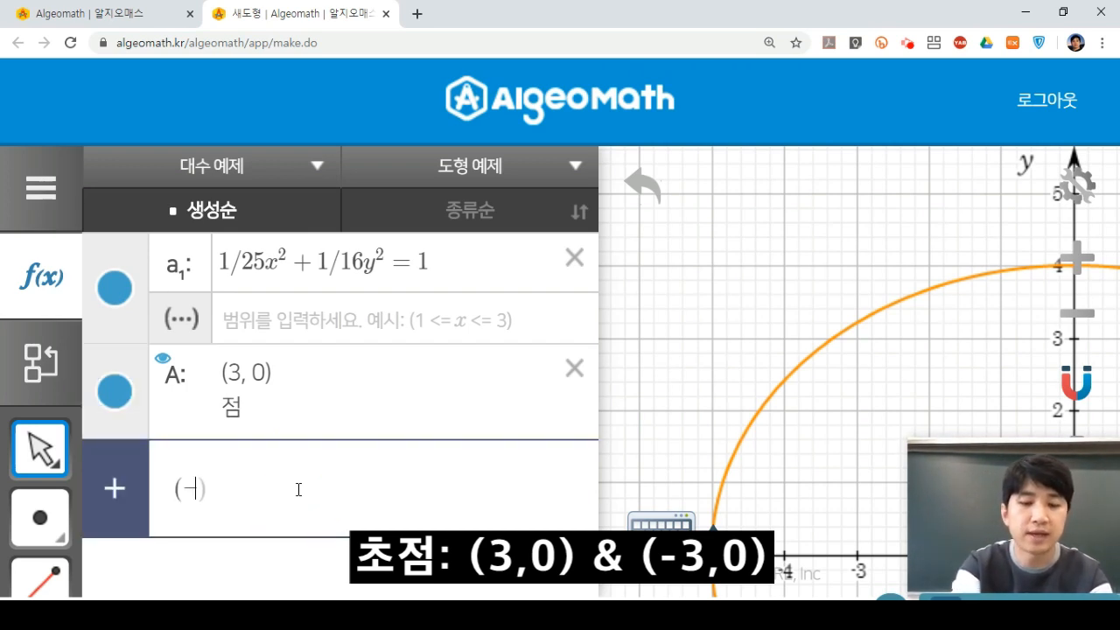
text(, 0)
key(Return)
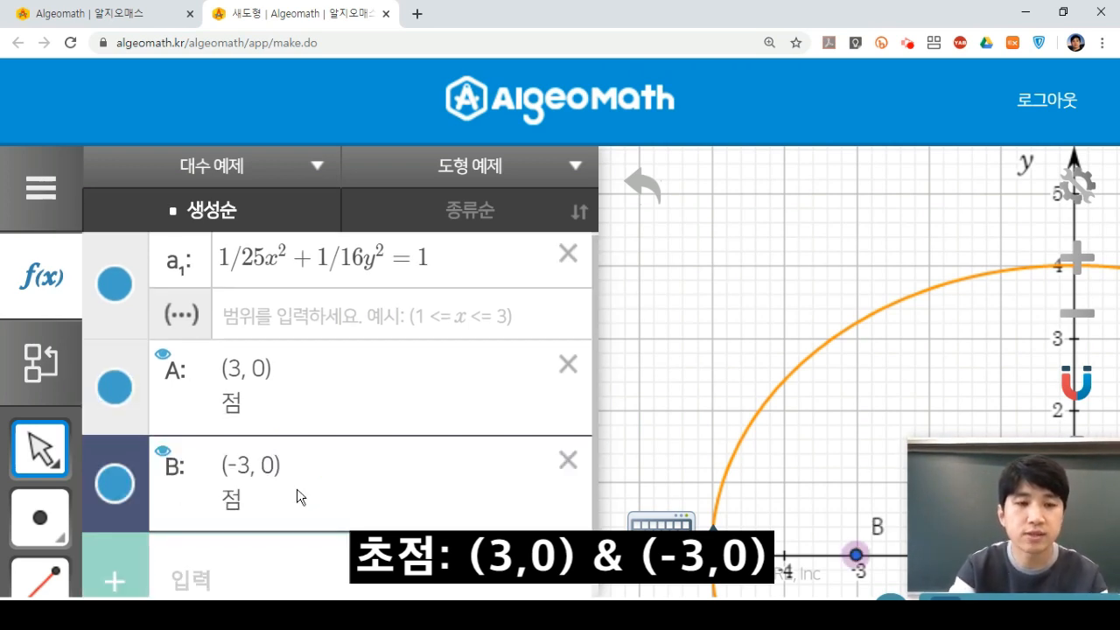
key(ctrl+0)
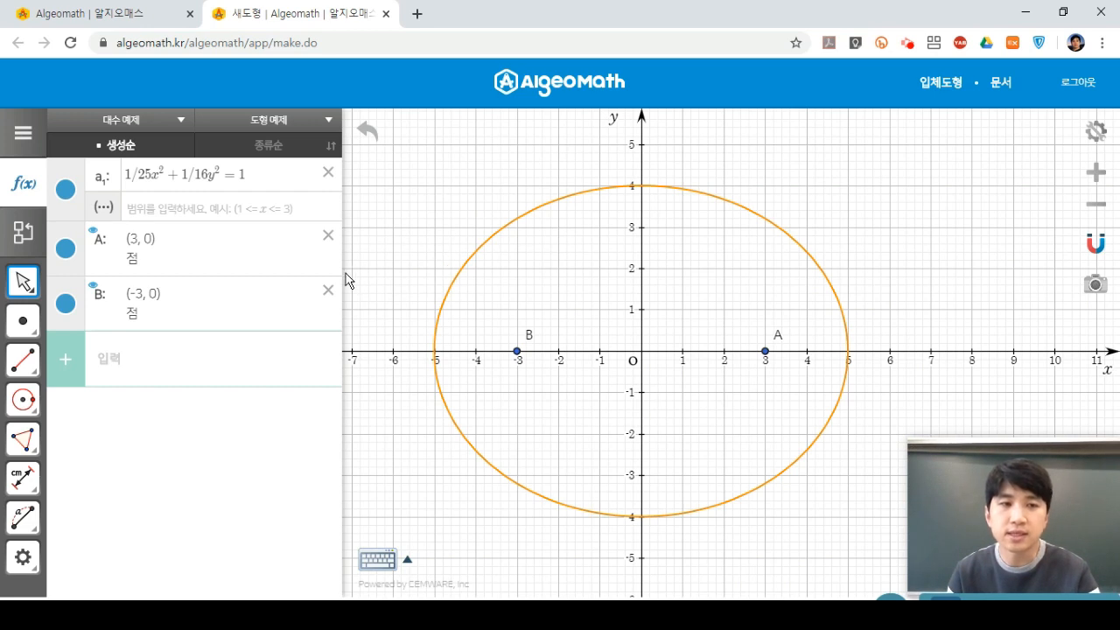
Place point C on the ellipse at (2.44, 3.49).
click(31, 325)
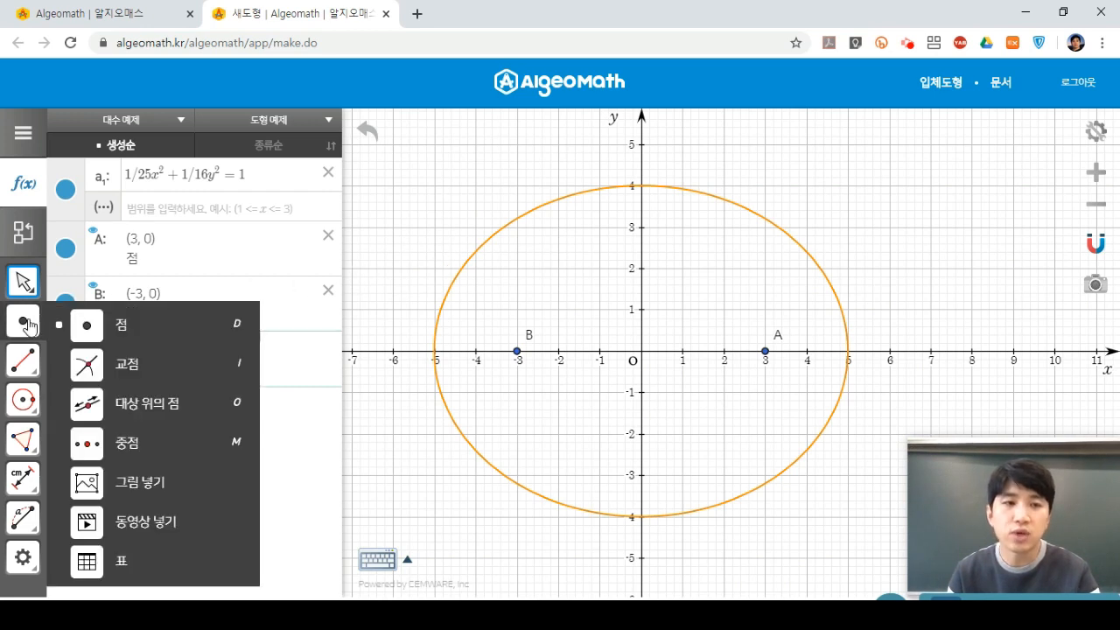
click(156, 329)
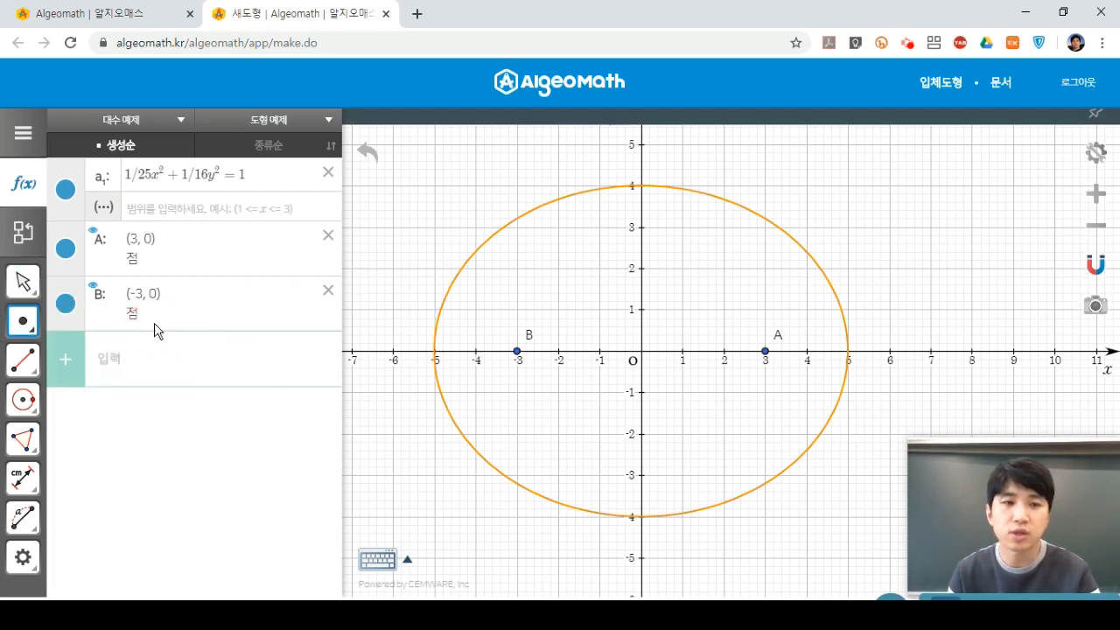
click(742, 207)
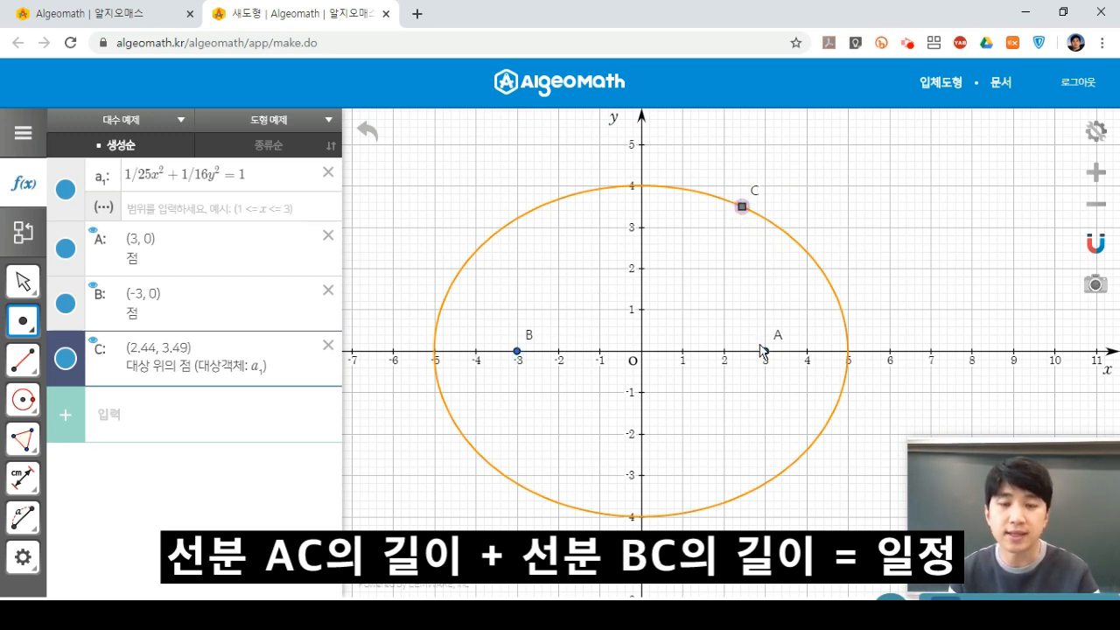
Draw segments CA (3.53) and CB (6.46), then return to the Select tool.
click(27, 361)
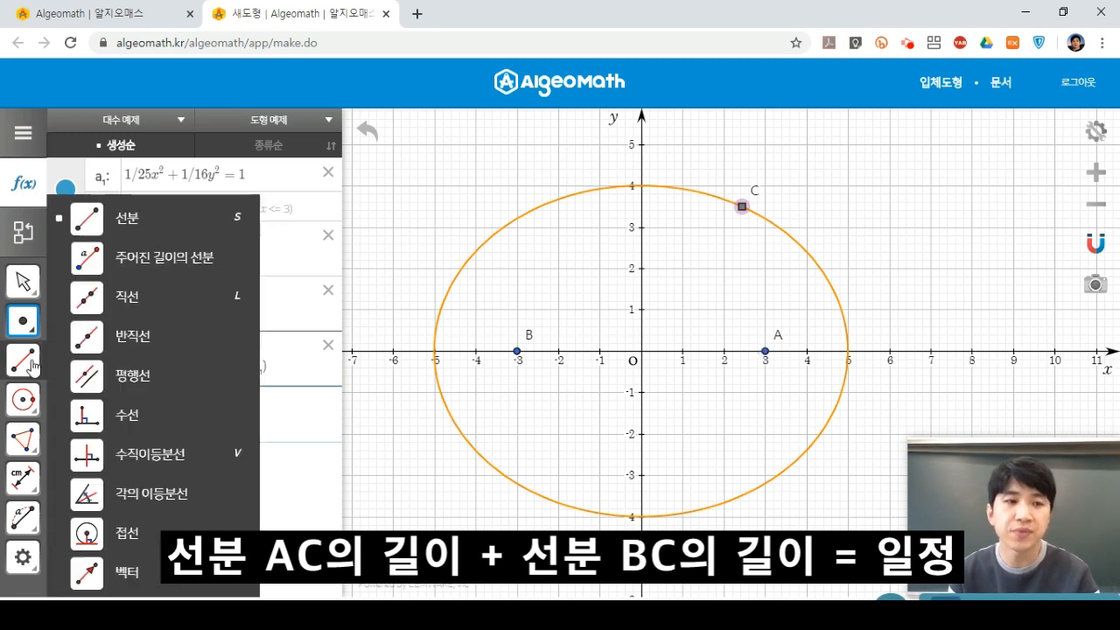
click(235, 222)
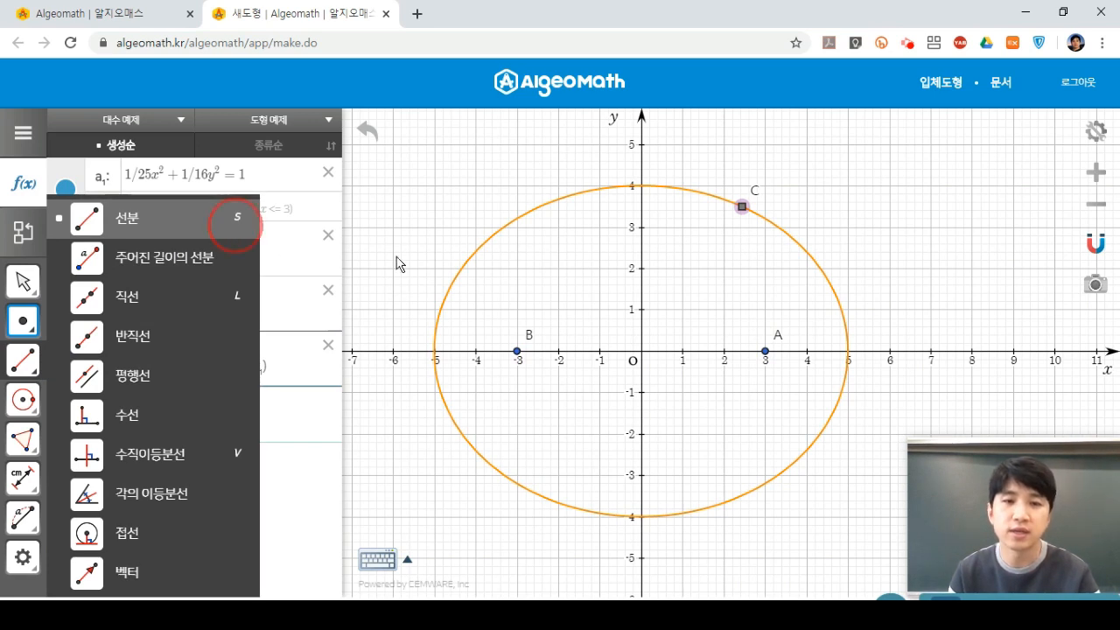
click(766, 350)
click(742, 208)
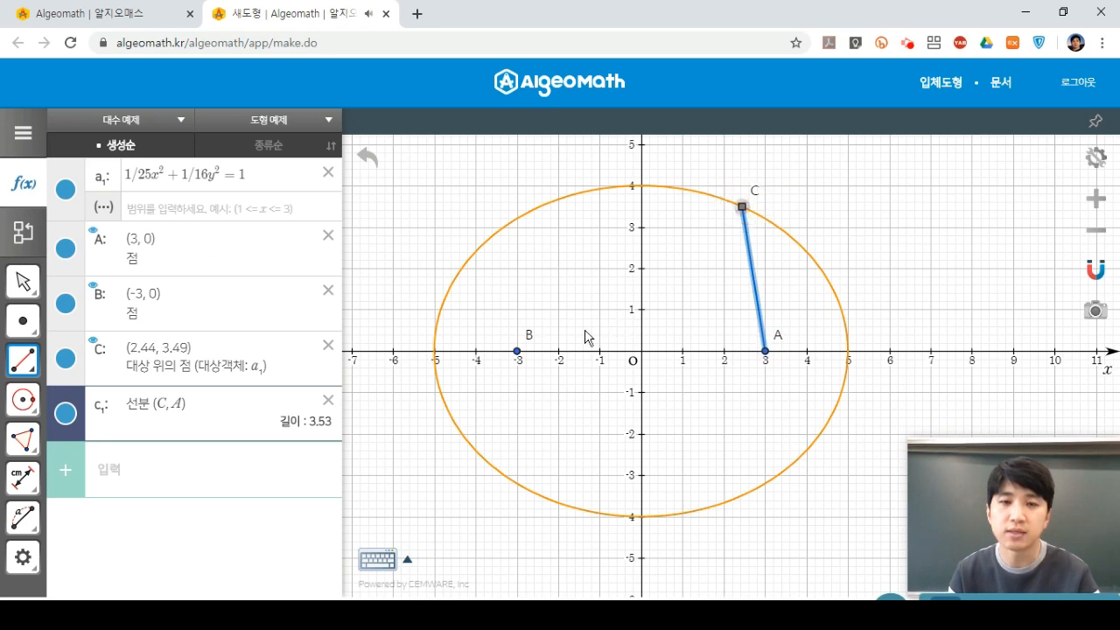
click(517, 352)
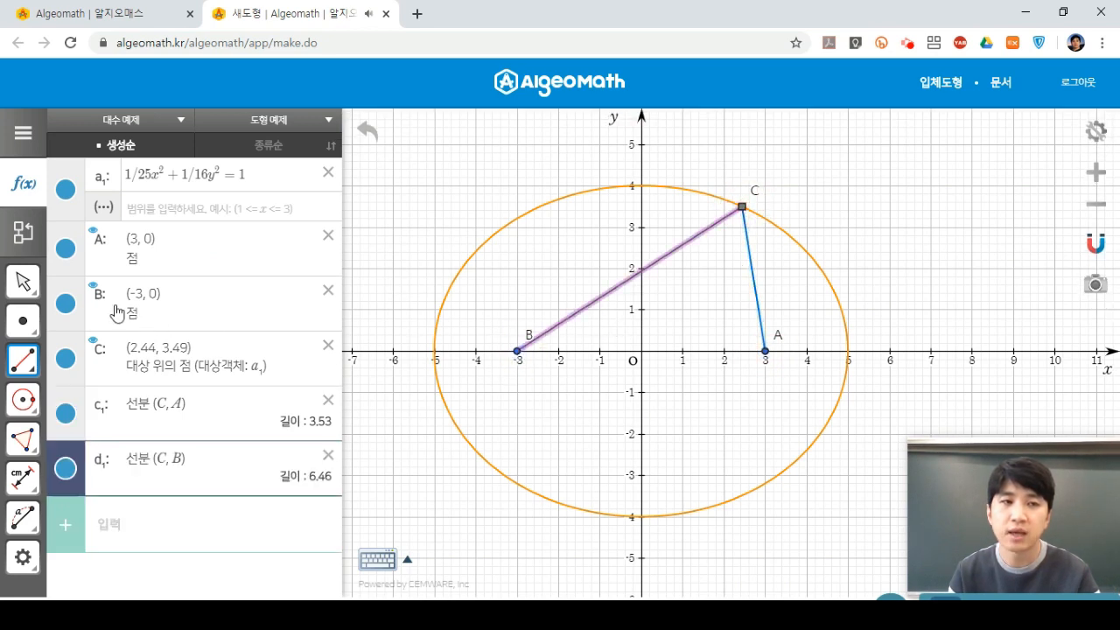
click(26, 284)
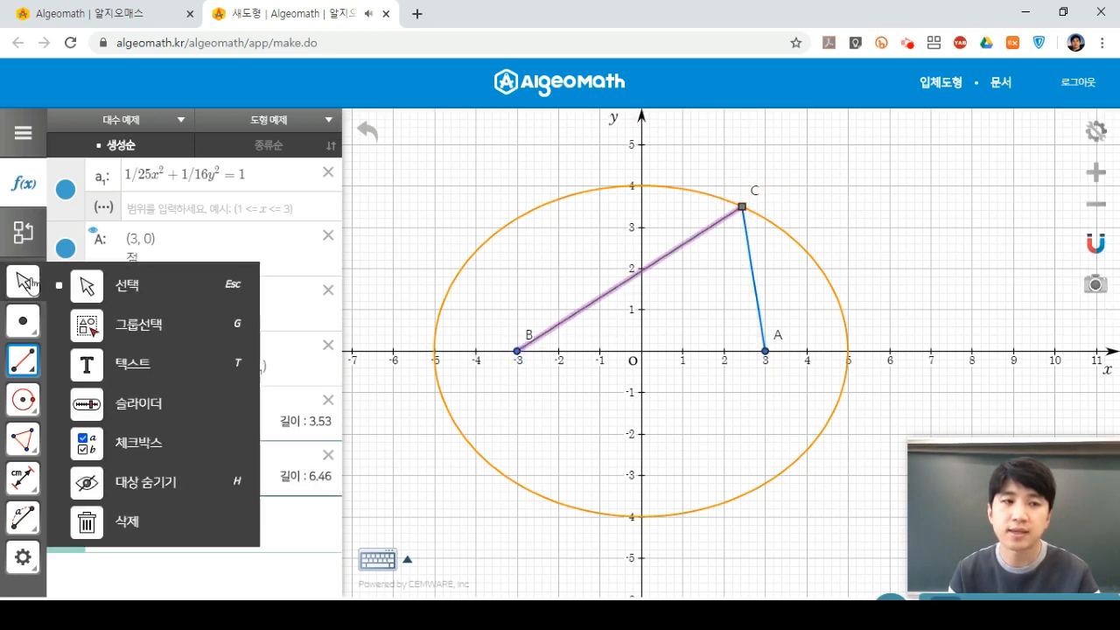
click(170, 293)
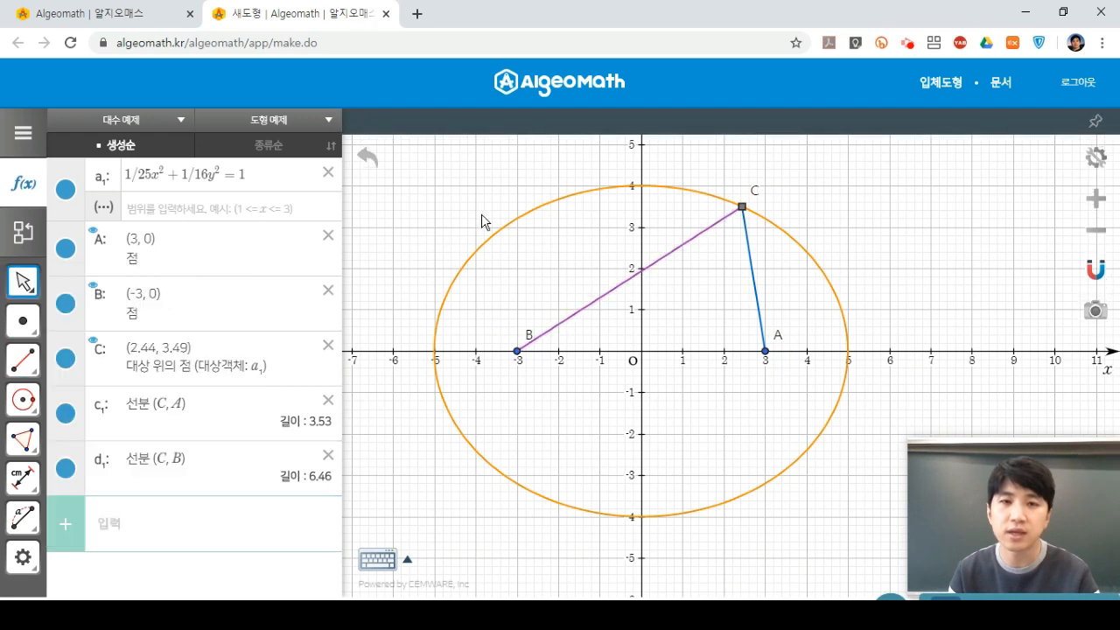
Slide C along the ellipse to (2.11, 3.63), giving CA 3.73 and CB 6.27, and zoom out.
mouse_move(748, 213)
mouse_down()
mouse_move(705, 181)
mouse_move(623, 190)
mouse_move(528, 232)
mouse_move(647, 185)
mouse_move(730, 210)
mouse_up()
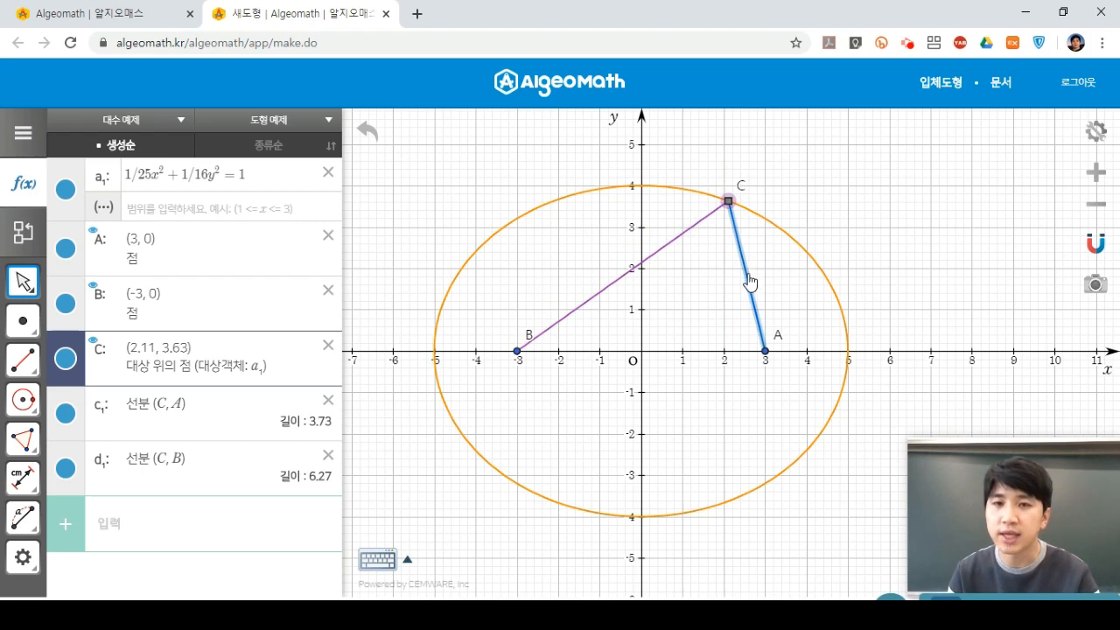
scroll(749, 281, down, 1)
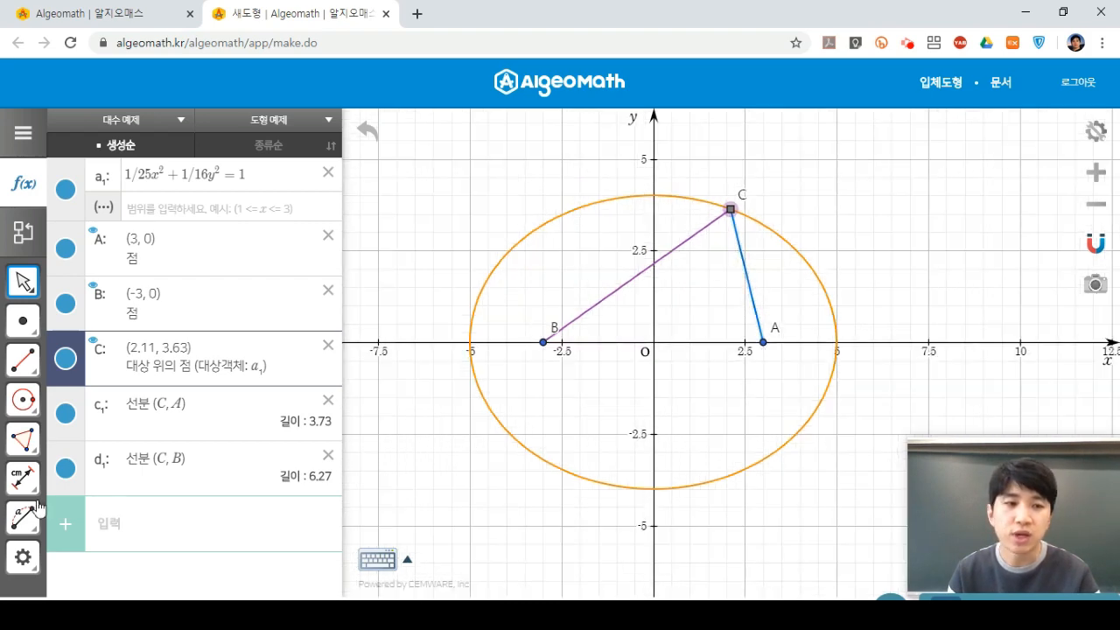
Show length labels on segments CA and CB.
mouse_move(26, 479)
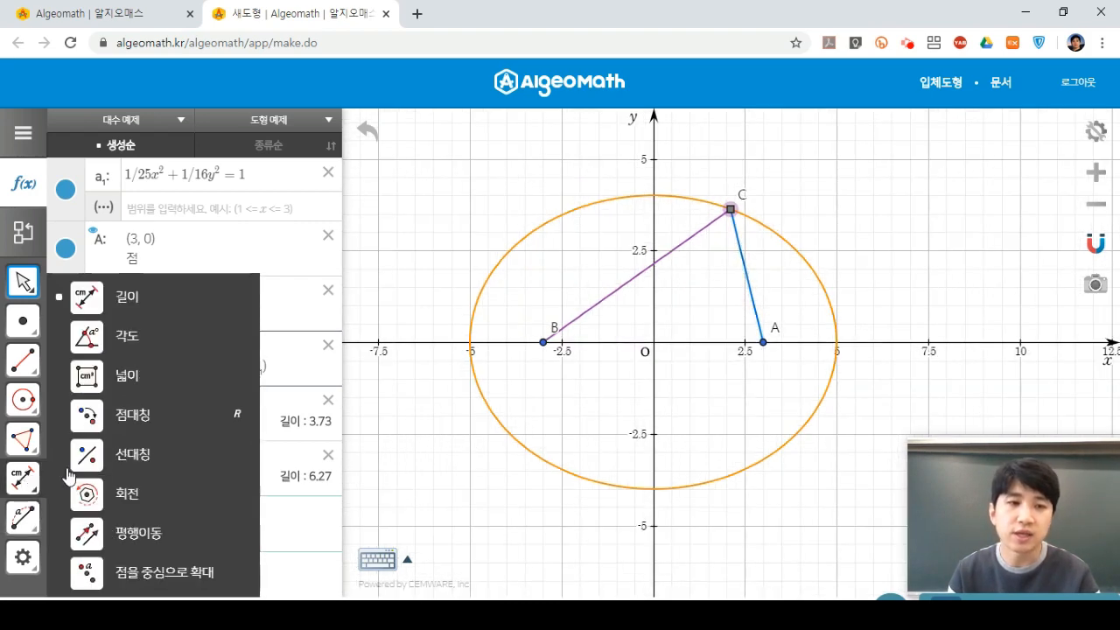
click(187, 306)
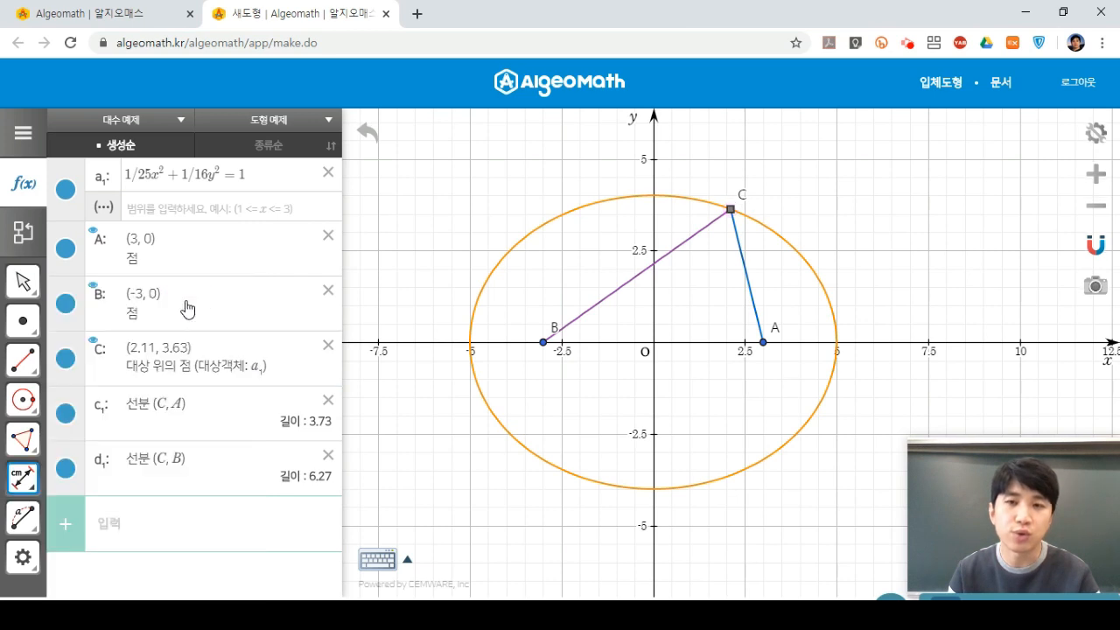
click(747, 280)
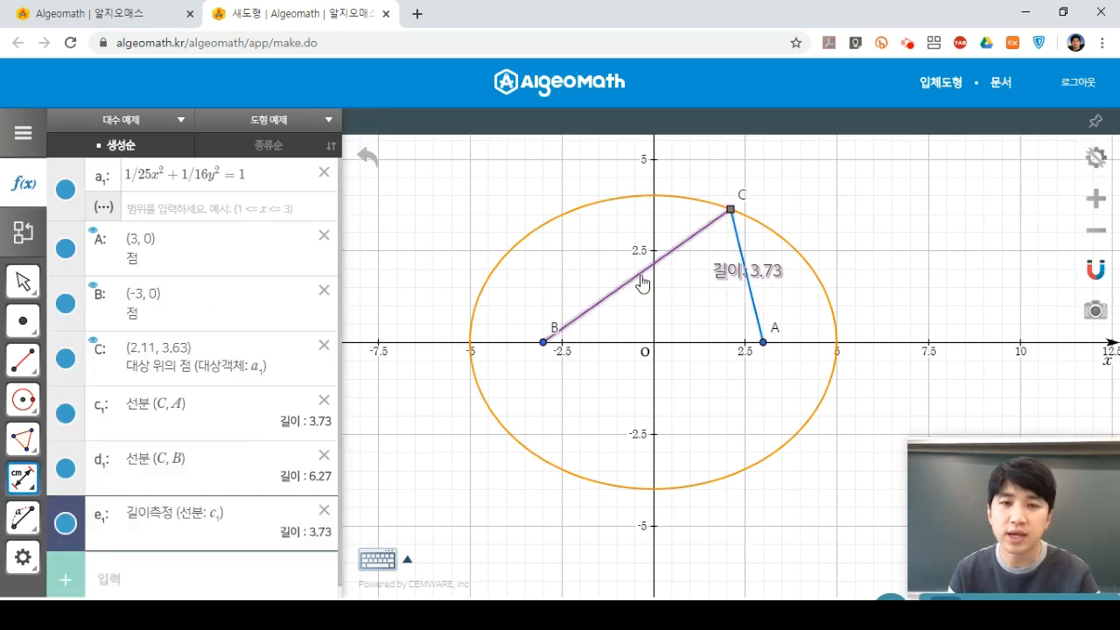
click(641, 282)
Drag C around the ellipse, leaving it at (2.28, 3.56) with CA 3.63 and CB 6.37.
click(24, 281)
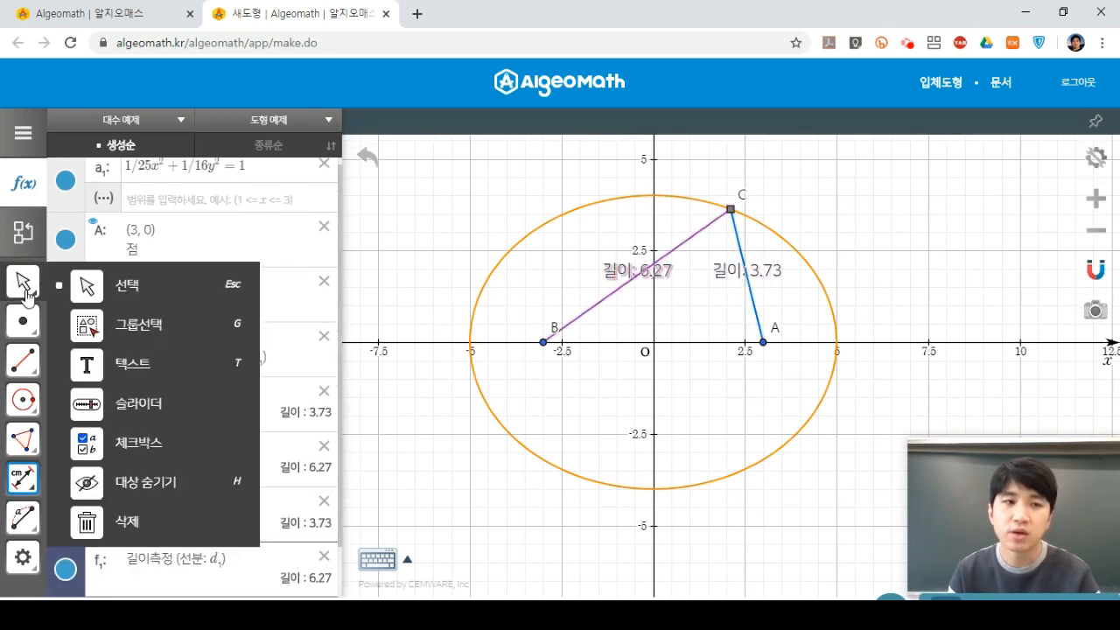
click(122, 291)
drag(731, 210, 596, 221)
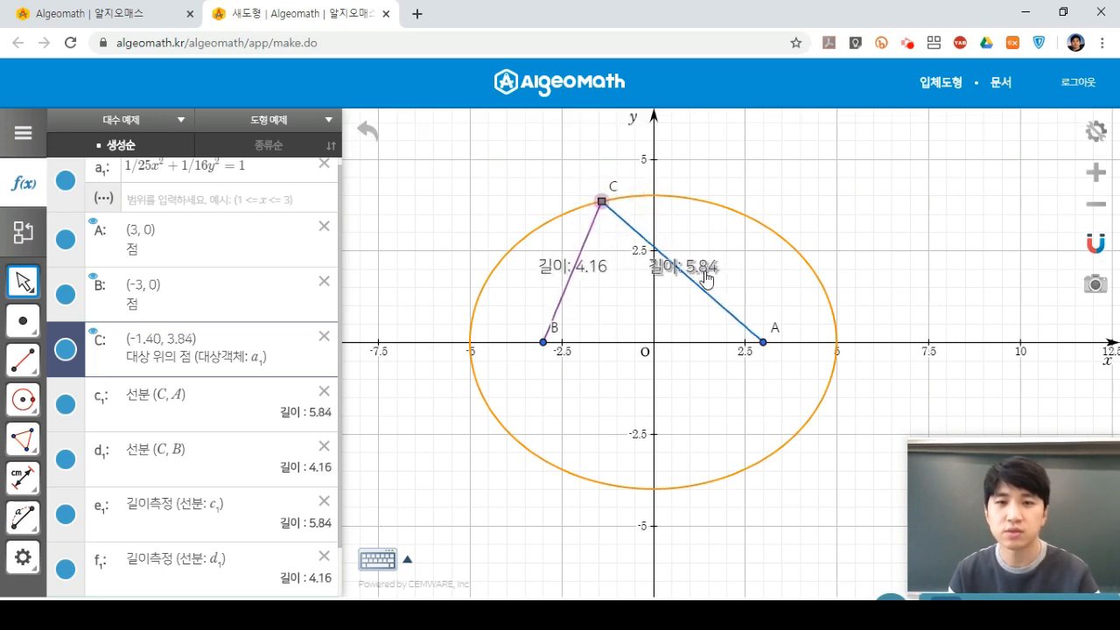
drag(601, 201, 554, 224)
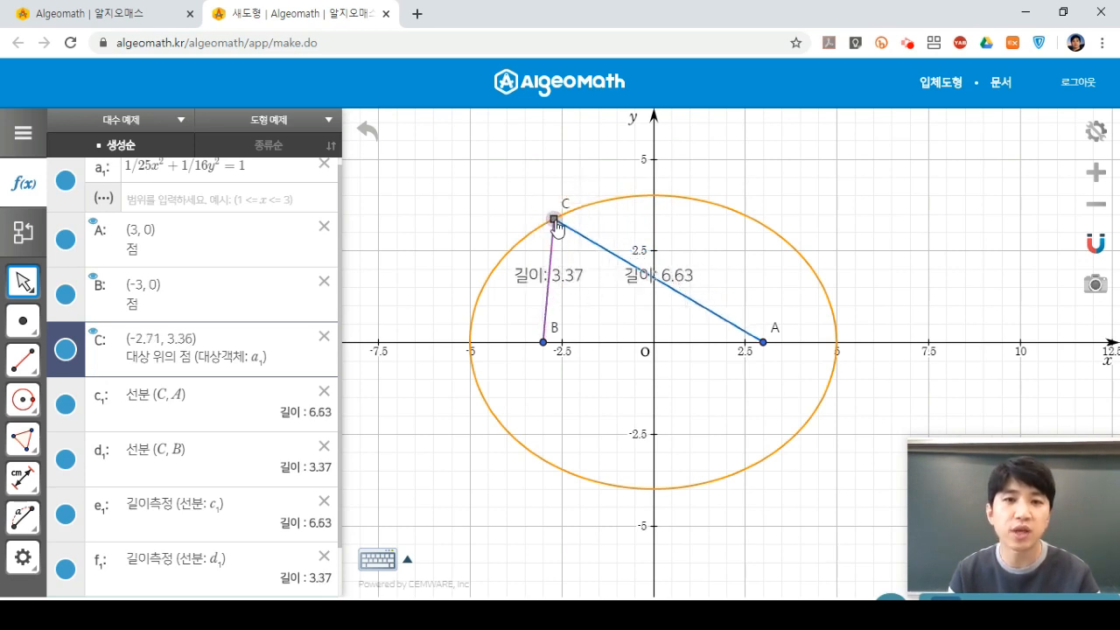
drag(556, 226, 738, 216)
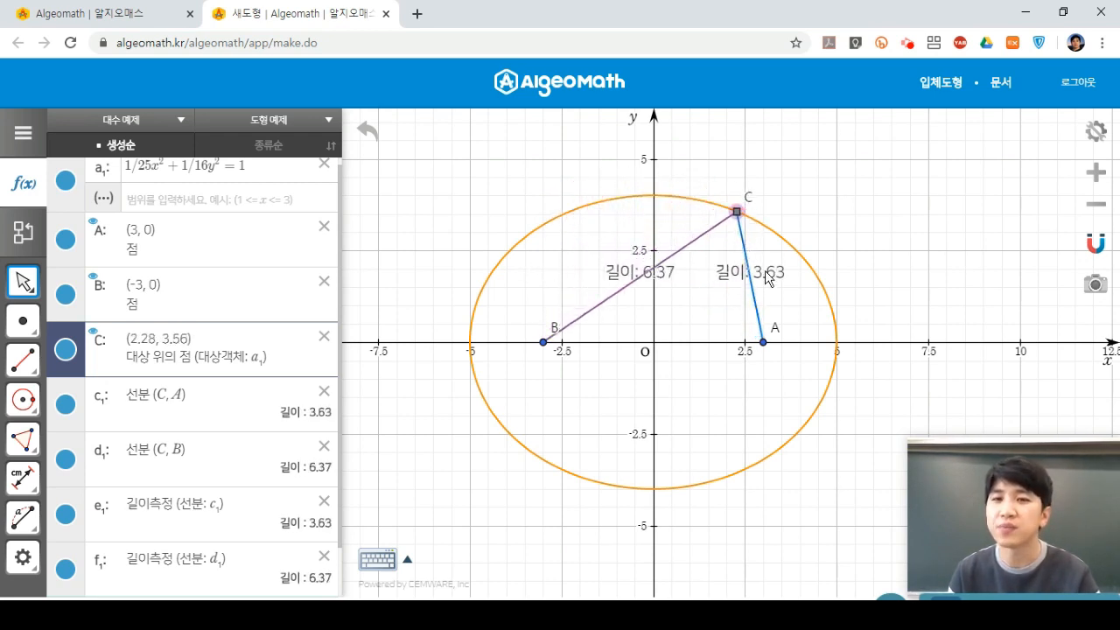
click(768, 279)
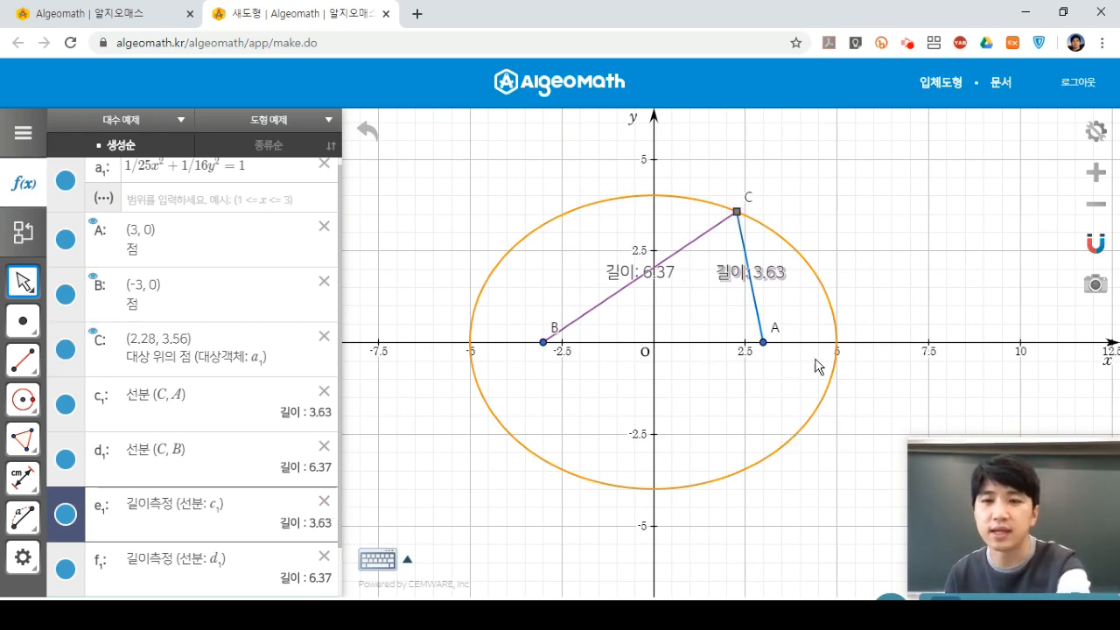
Delete the 3.63 and 6.37 length labels and drag C to (1.85, 3.71).
key(Delete)
click(662, 278)
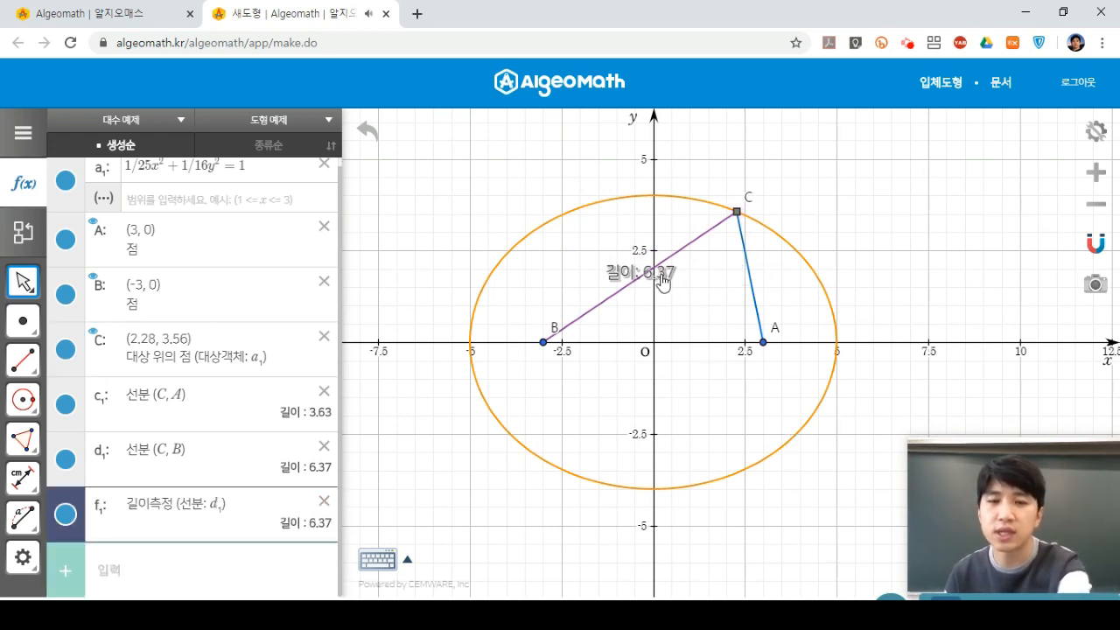
key(Delete)
drag(738, 222, 820, 247)
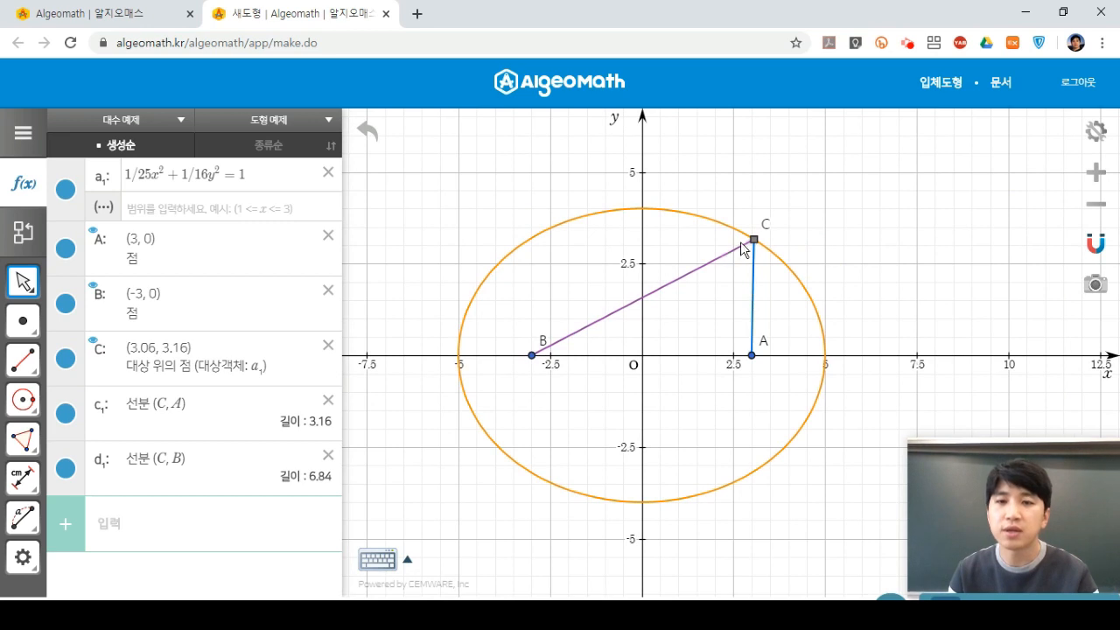
drag(750, 241, 713, 228)
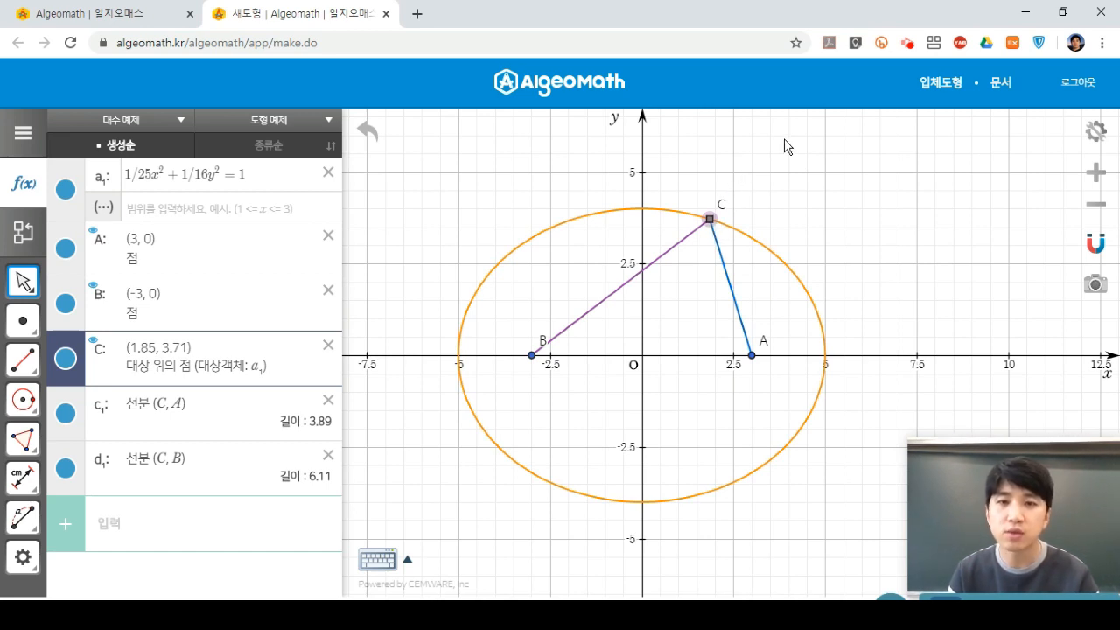
Draw circle e₁ centred at C through A, with radius 3.89.
click(32, 399)
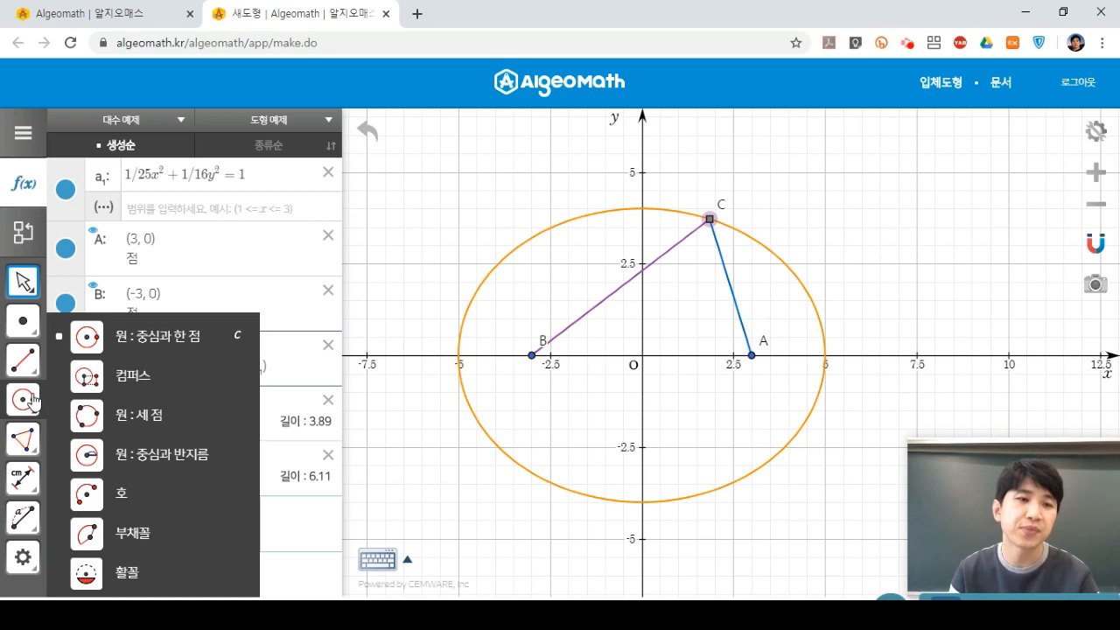
click(148, 350)
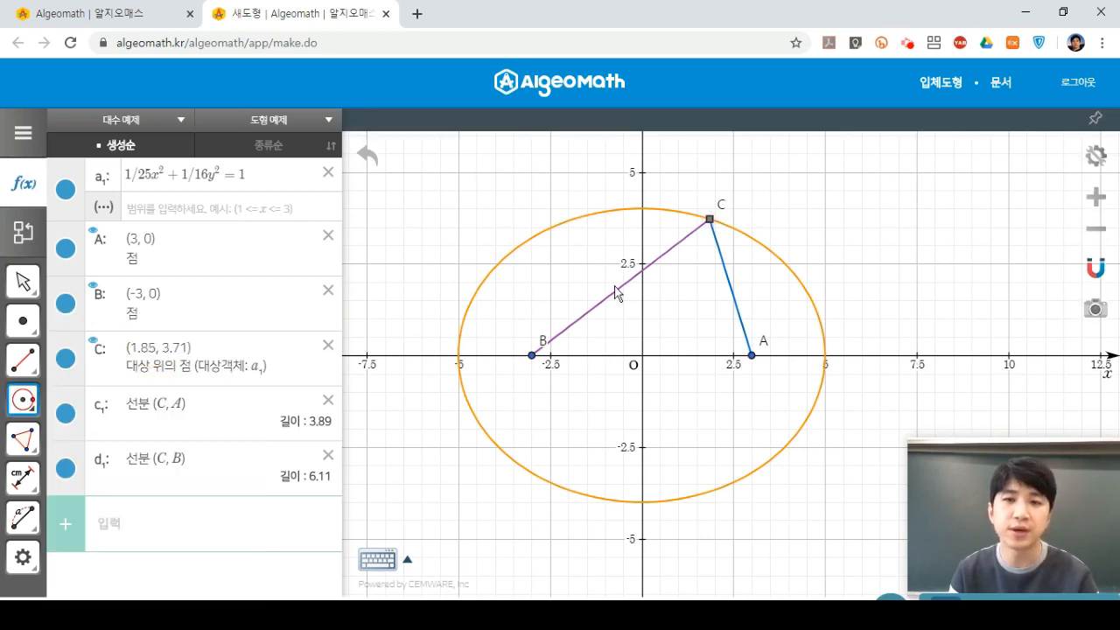
click(710, 221)
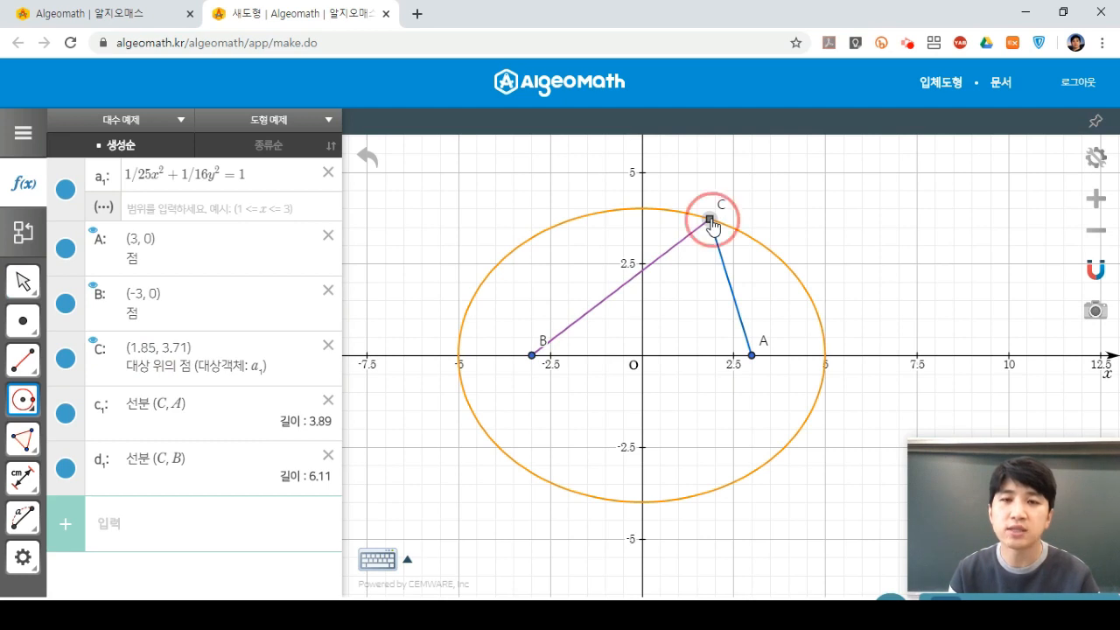
click(752, 356)
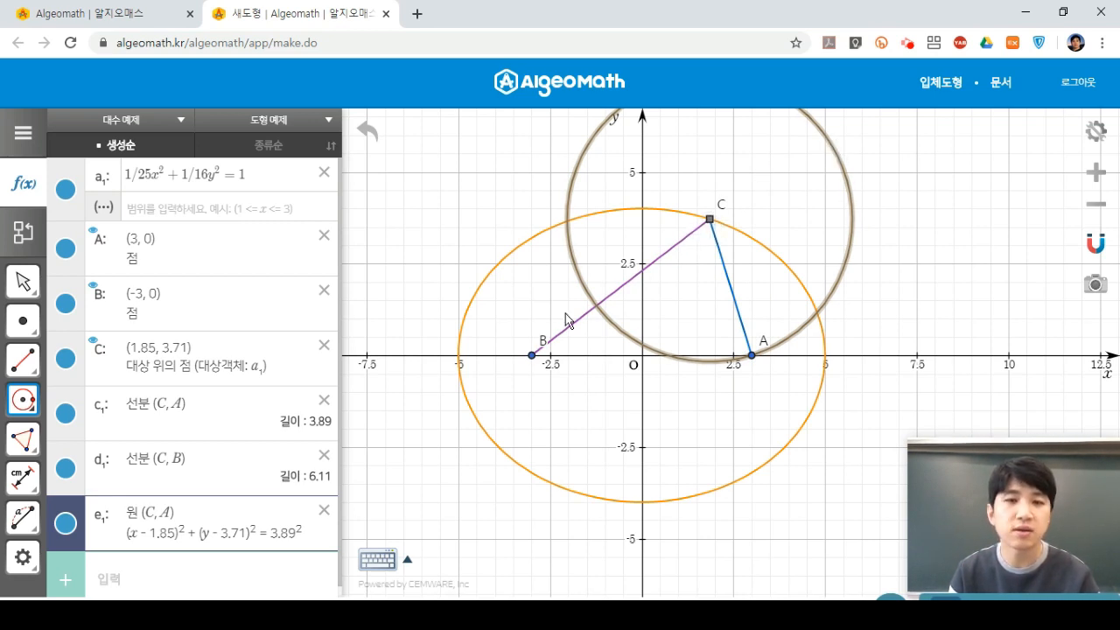
Draw full line f₁ through B and C, y = 0.77x + 2.30.
click(24, 360)
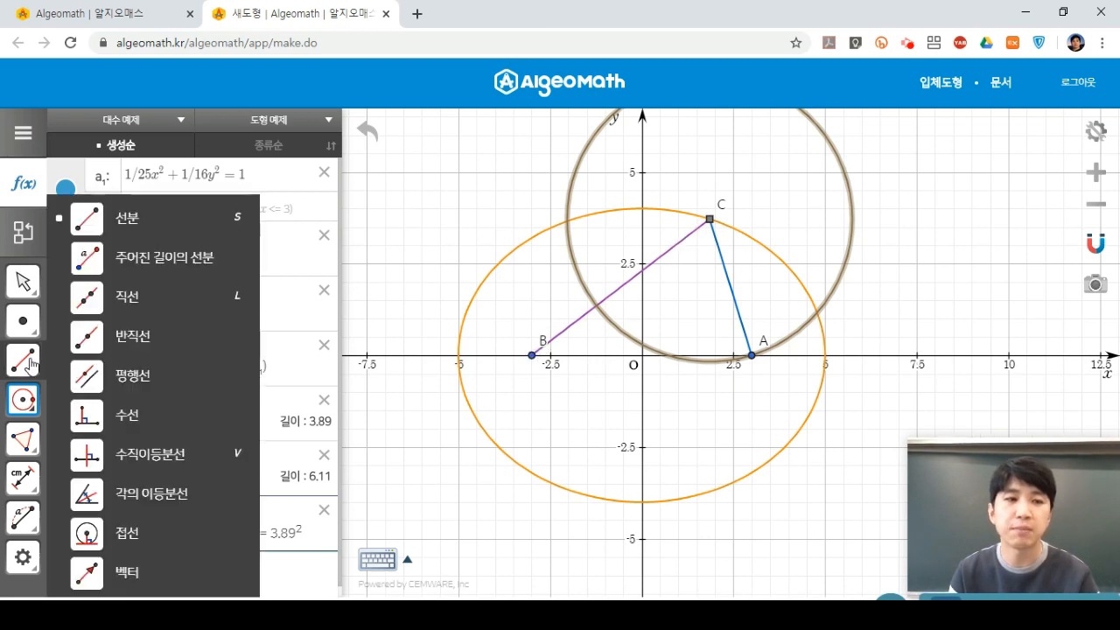
click(187, 298)
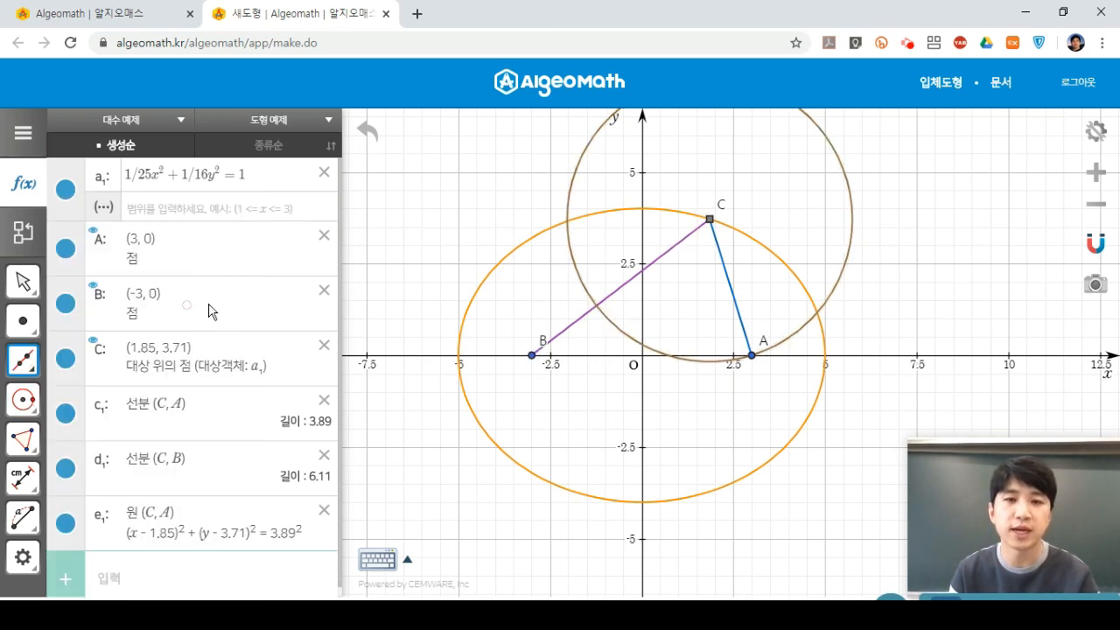
click(532, 356)
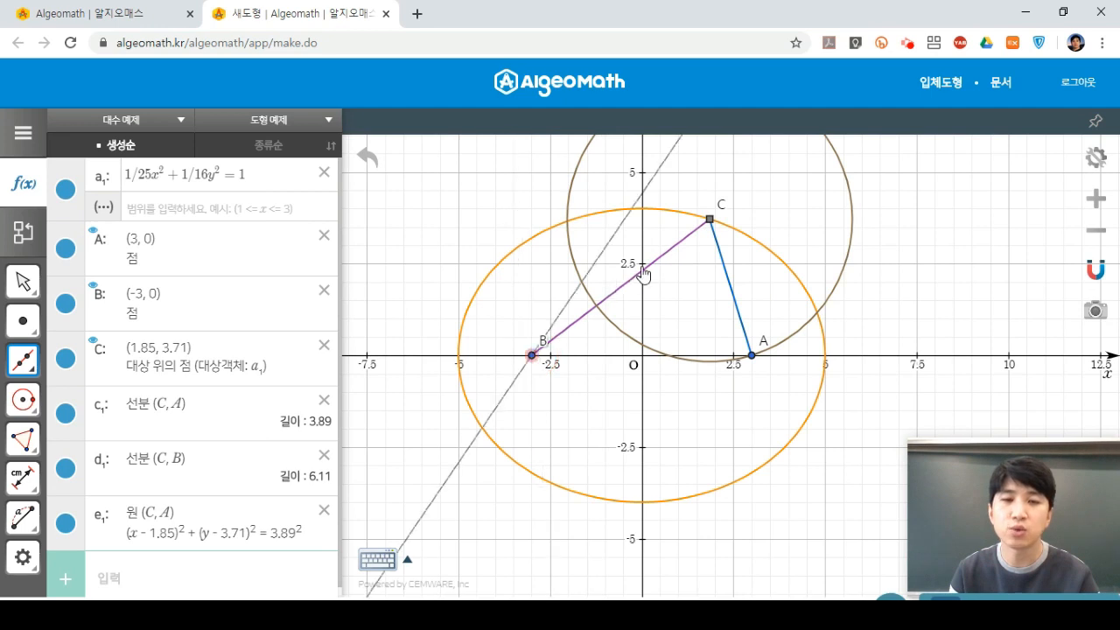
click(709, 221)
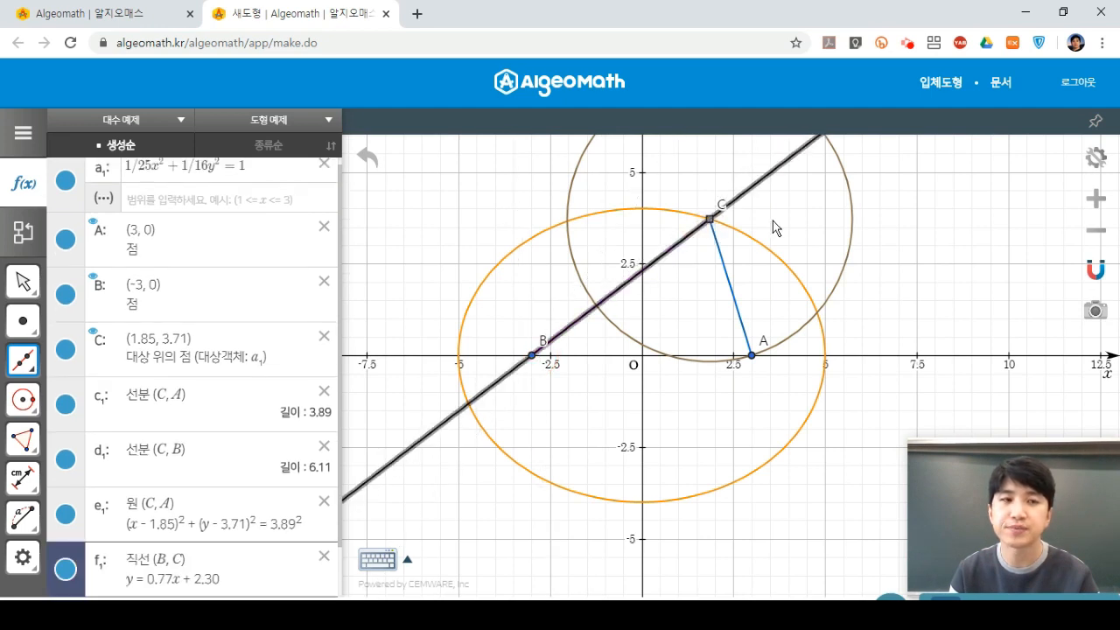
Pan the graph to centre the whole figure and pick the point tool.
scroll(773, 220, down, 2)
click(23, 280)
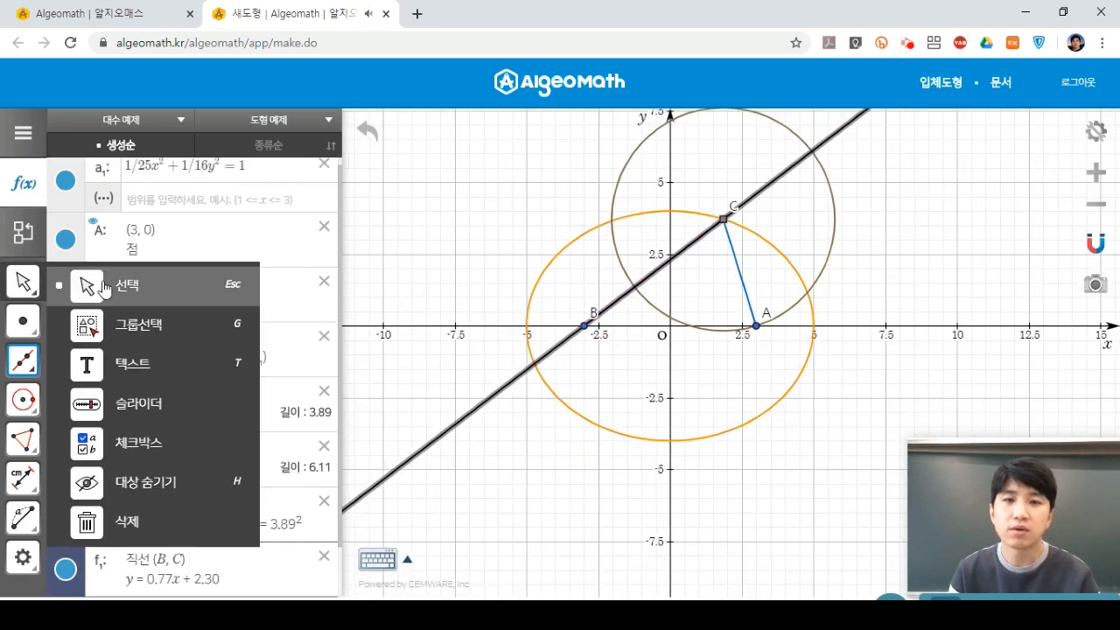
drag(816, 160, 791, 207)
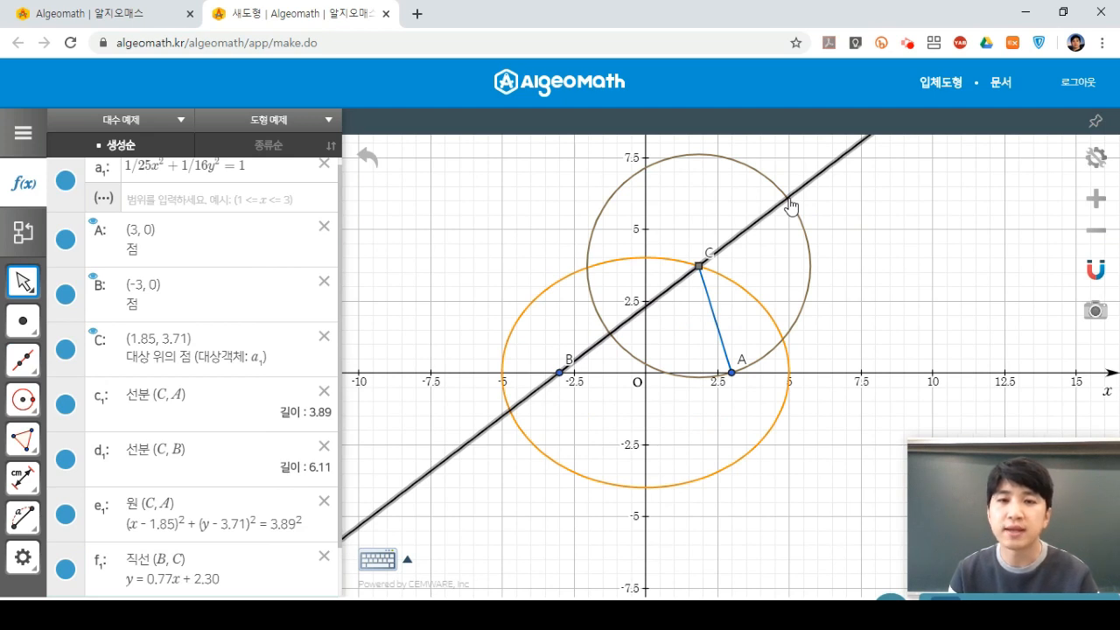
click(28, 320)
click(129, 326)
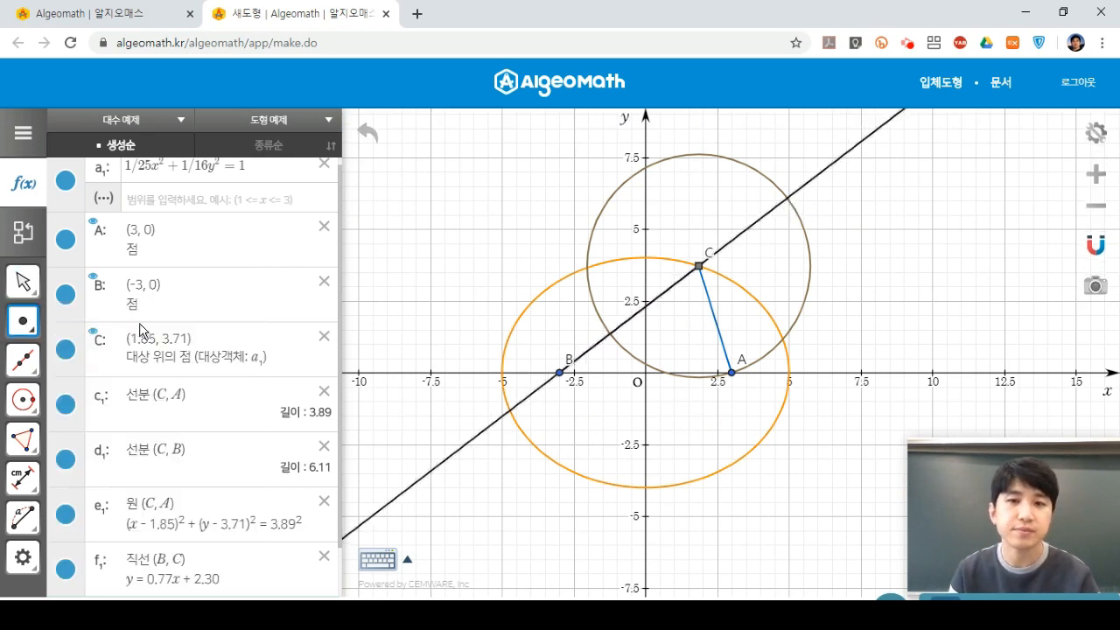
Mark intersections A_1 (-1.23, 1.35) and B_1 (4.94, 6.07) of line f₁ and circle e₁.
click(786, 203)
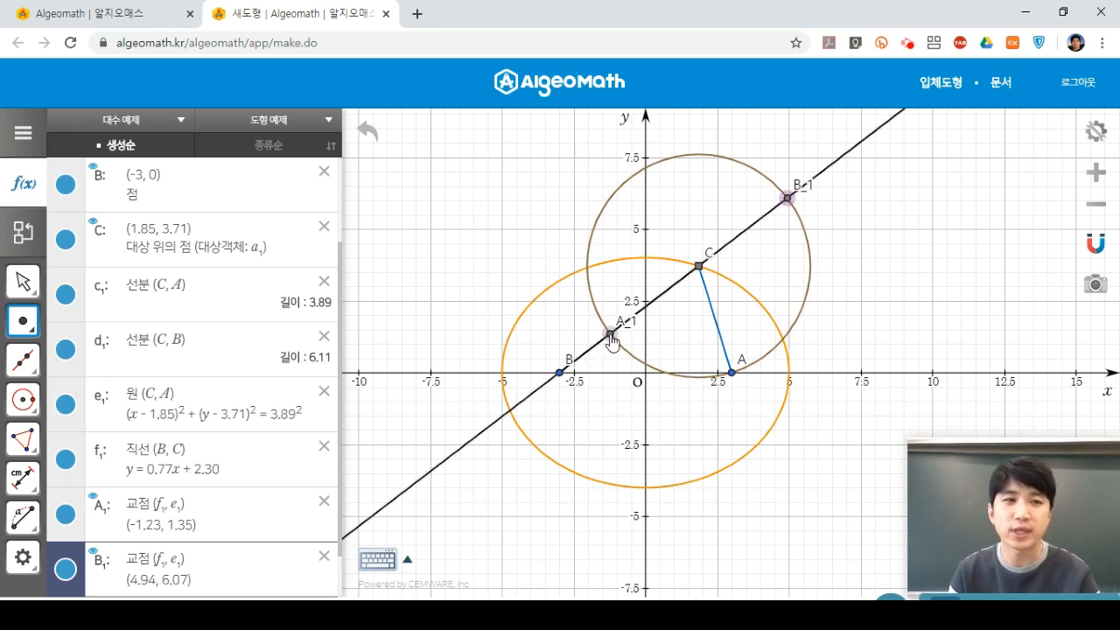
click(32, 284)
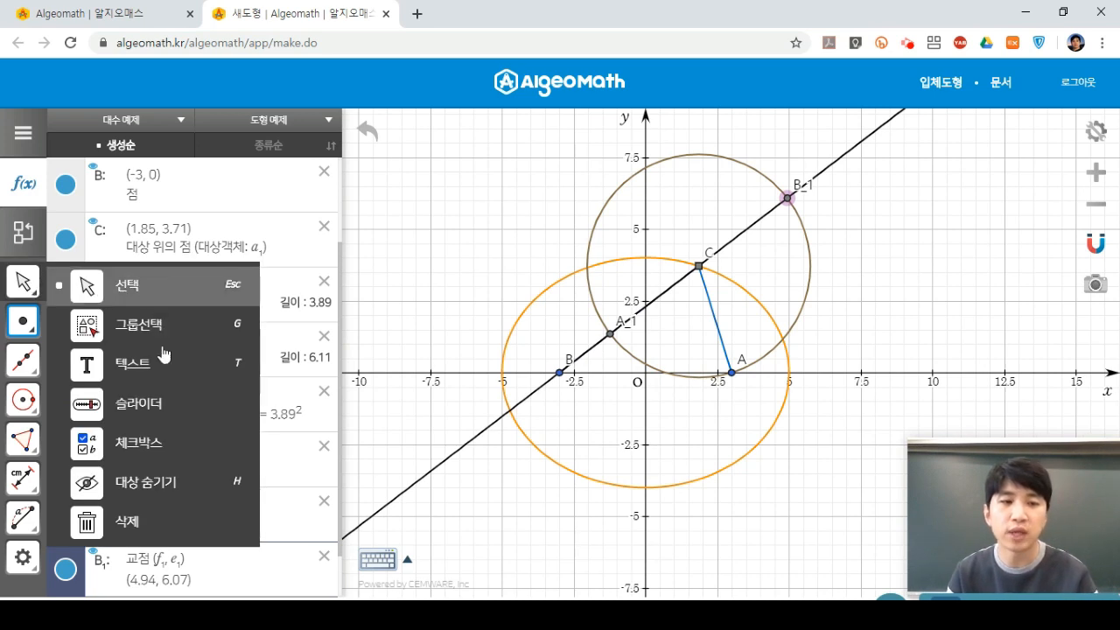
click(187, 487)
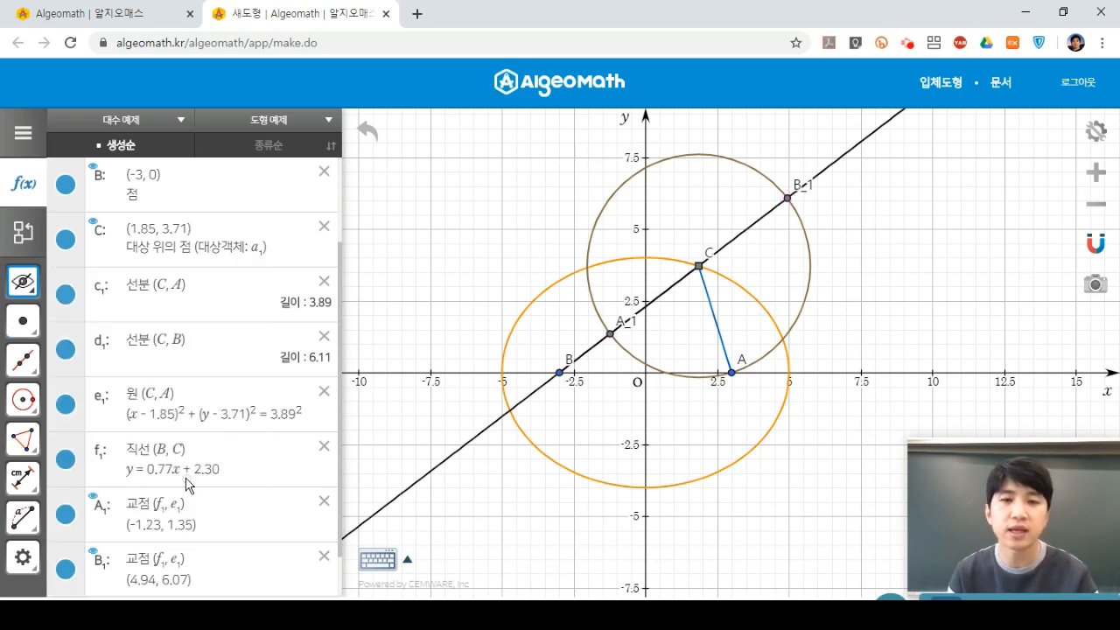
Hide point A_1, line f₁ and circle e₁.
click(609, 337)
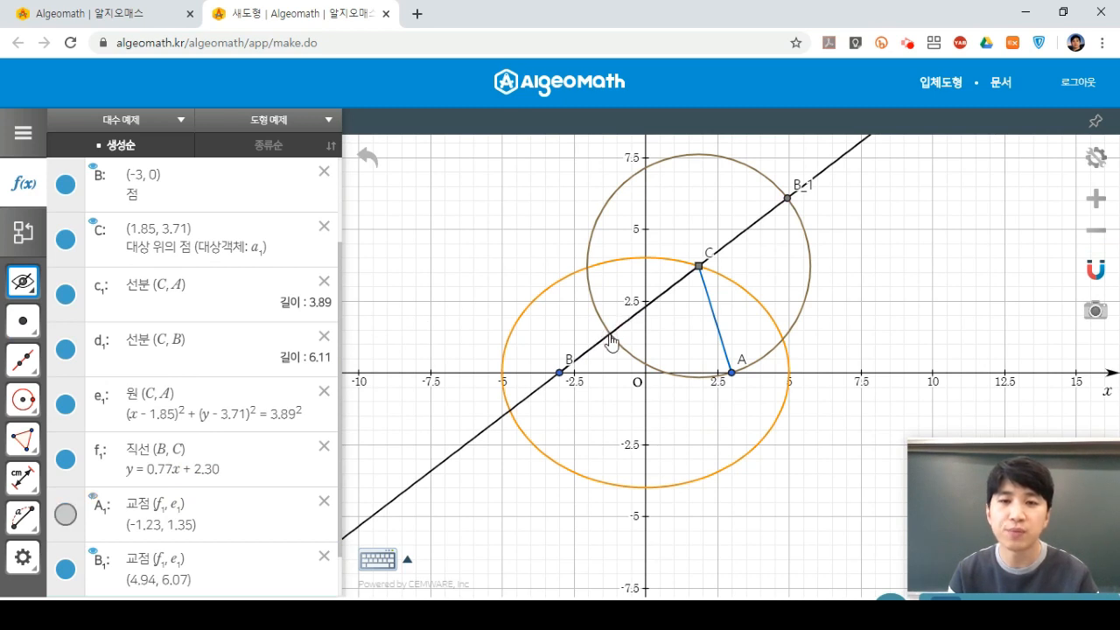
click(827, 172)
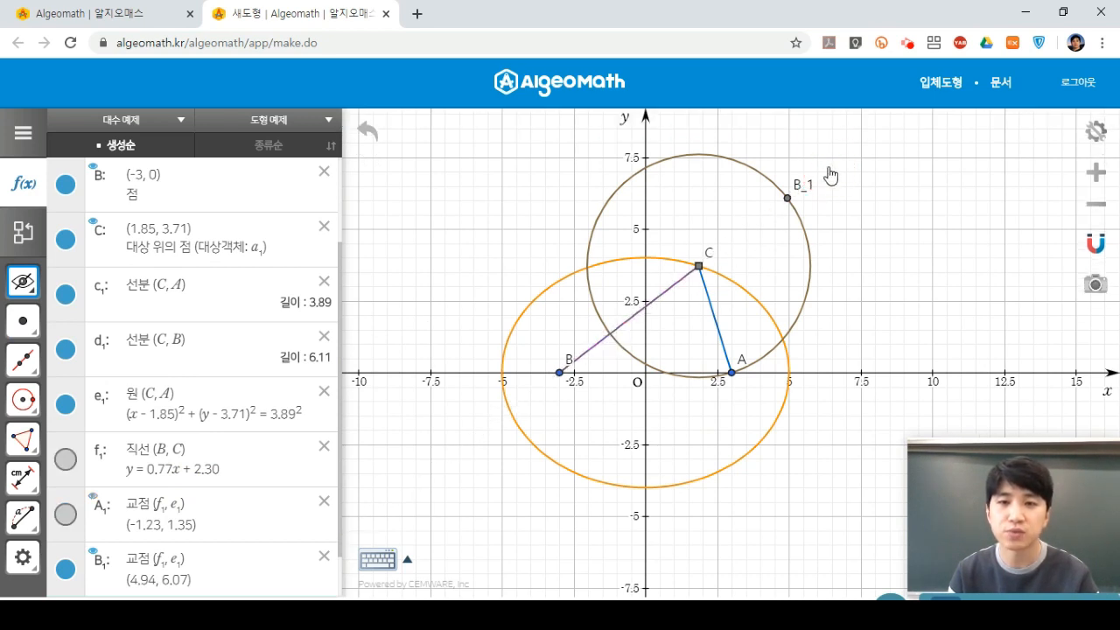
click(750, 174)
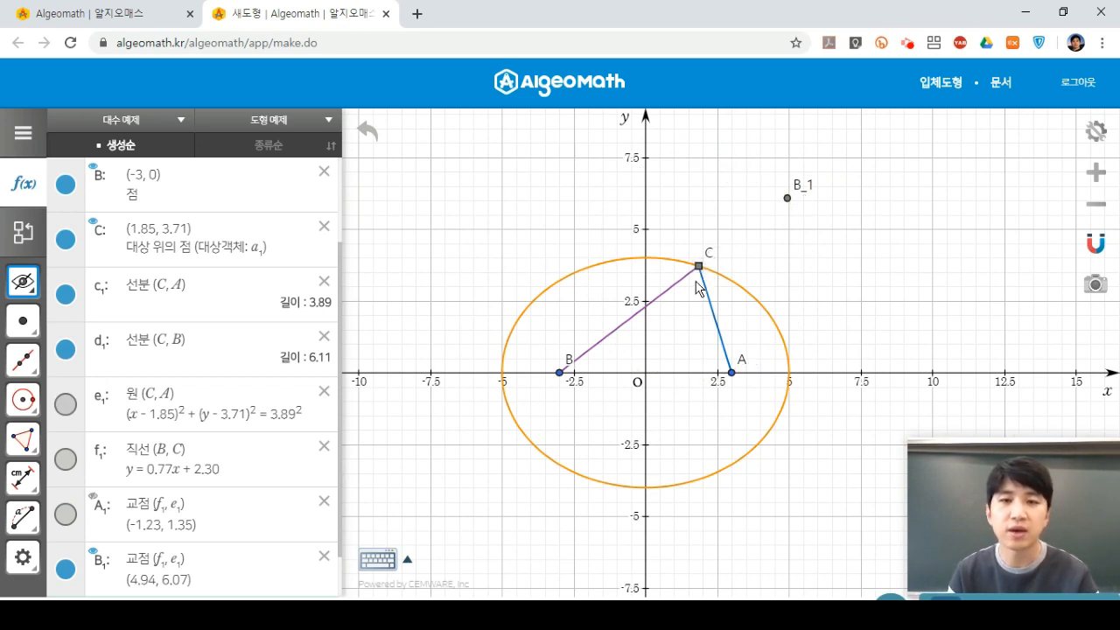
Draw segment h₁ from C to B_1.
click(29, 369)
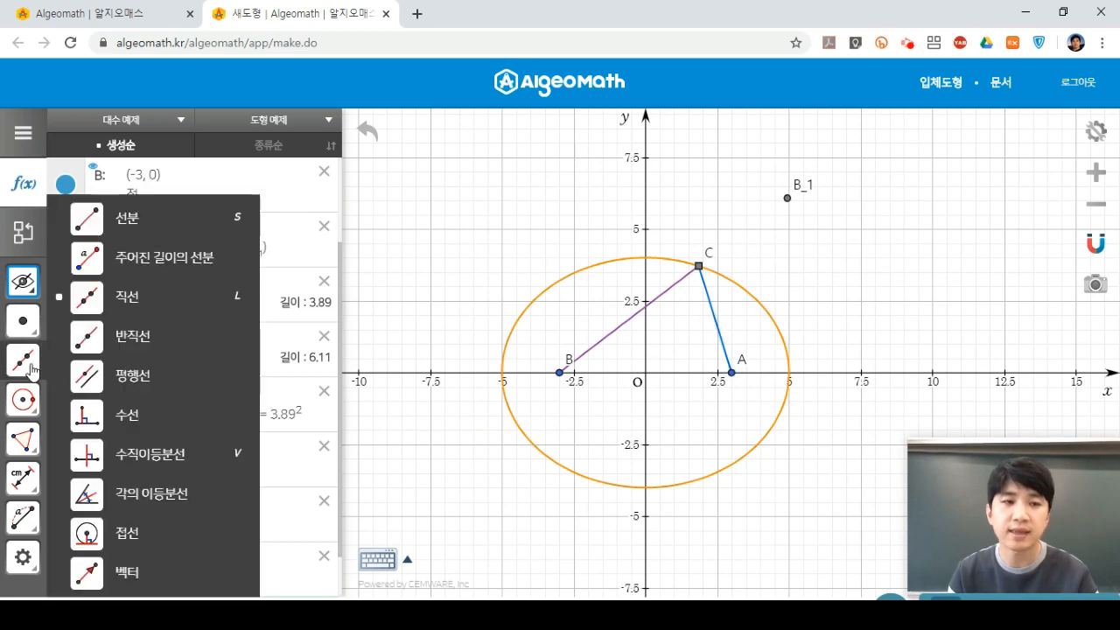
click(187, 230)
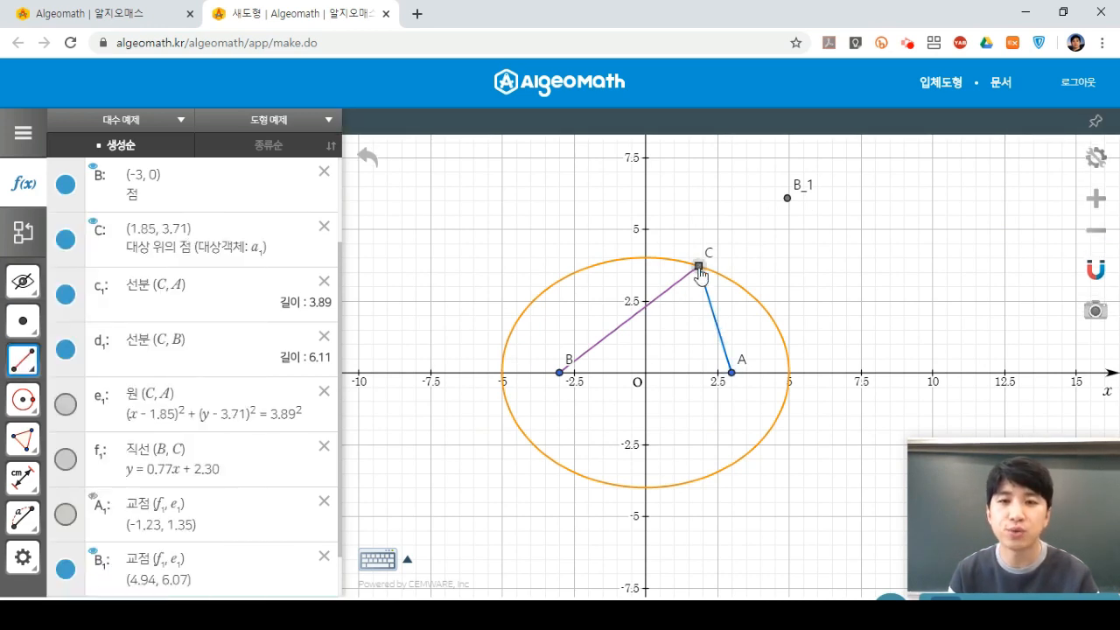
click(699, 266)
click(787, 197)
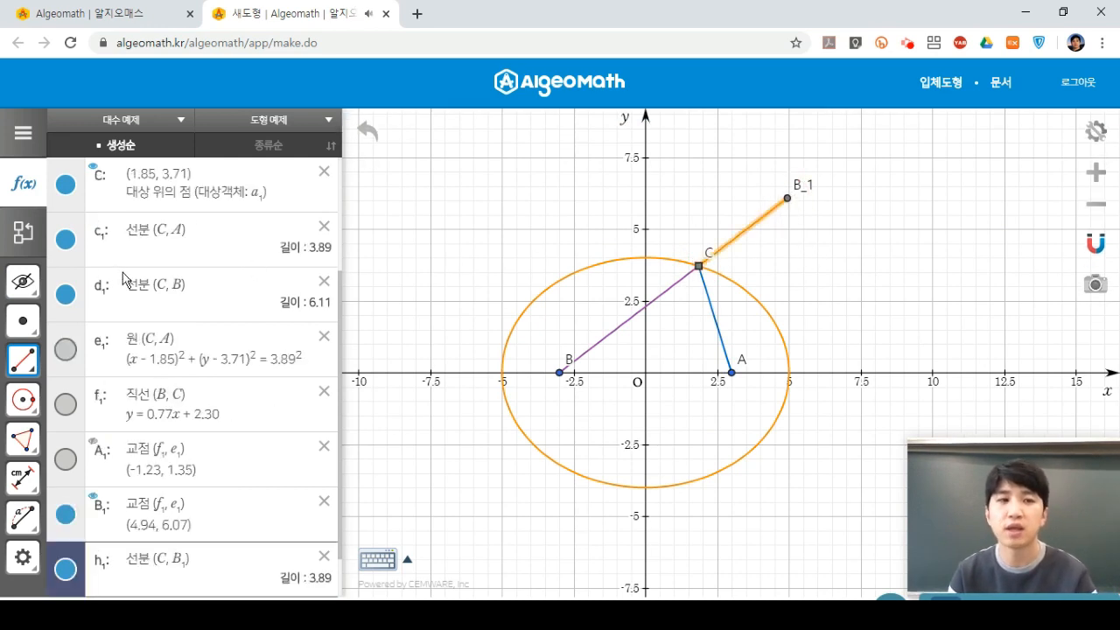
Slide C along the ellipse to (1.27, 3.87) and compare CA and CB_1, both 4.24.
click(35, 284)
click(129, 287)
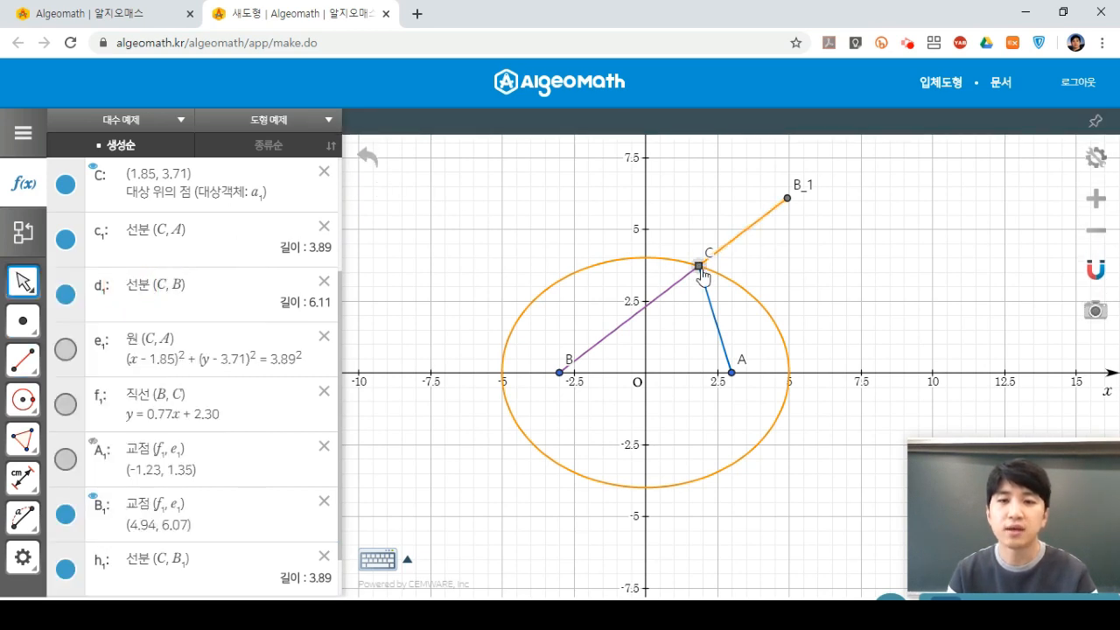
drag(703, 276, 682, 260)
click(730, 218)
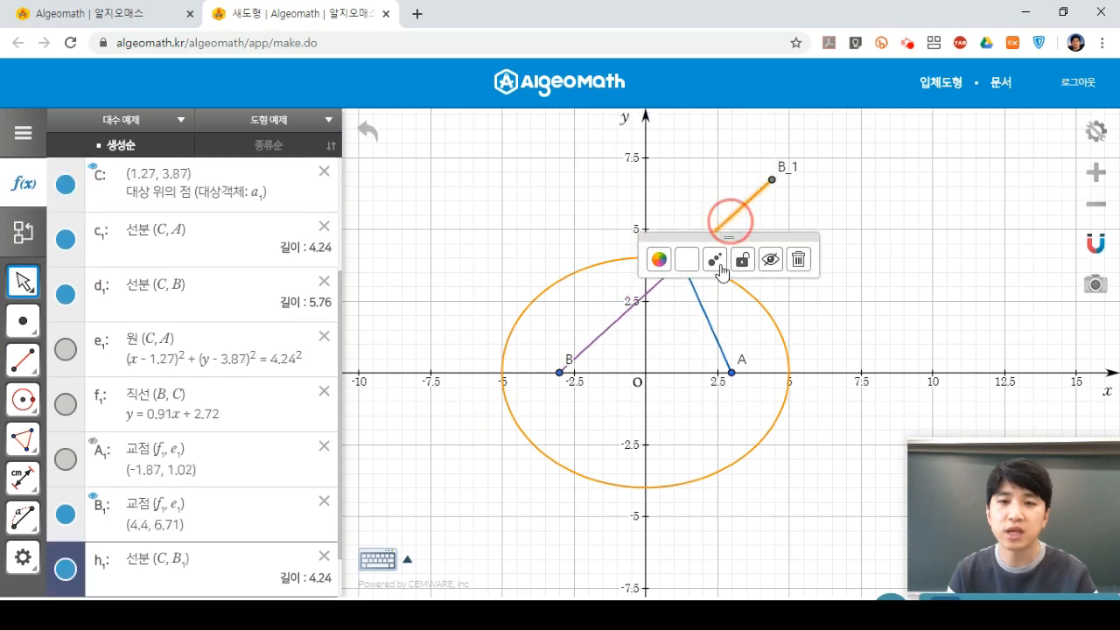
click(705, 314)
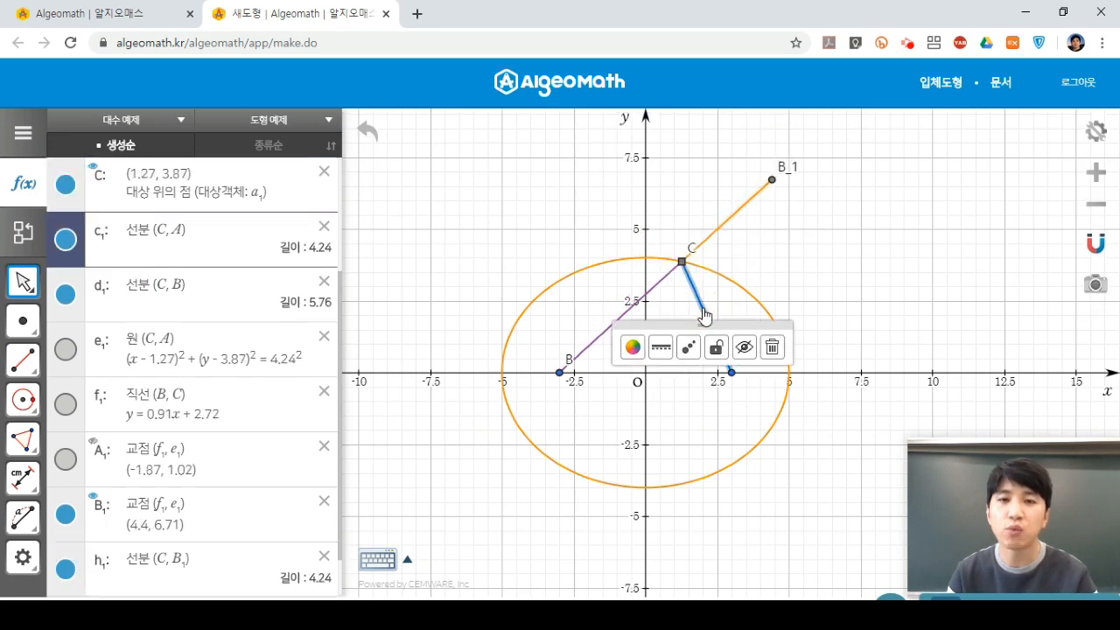
click(795, 241)
click(772, 179)
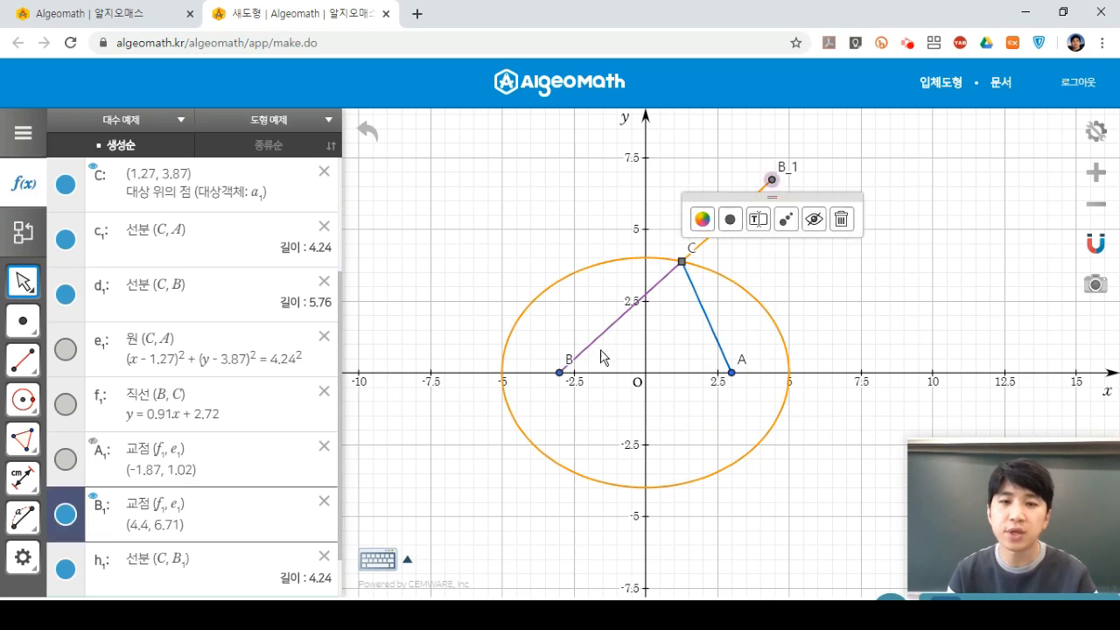
click(564, 375)
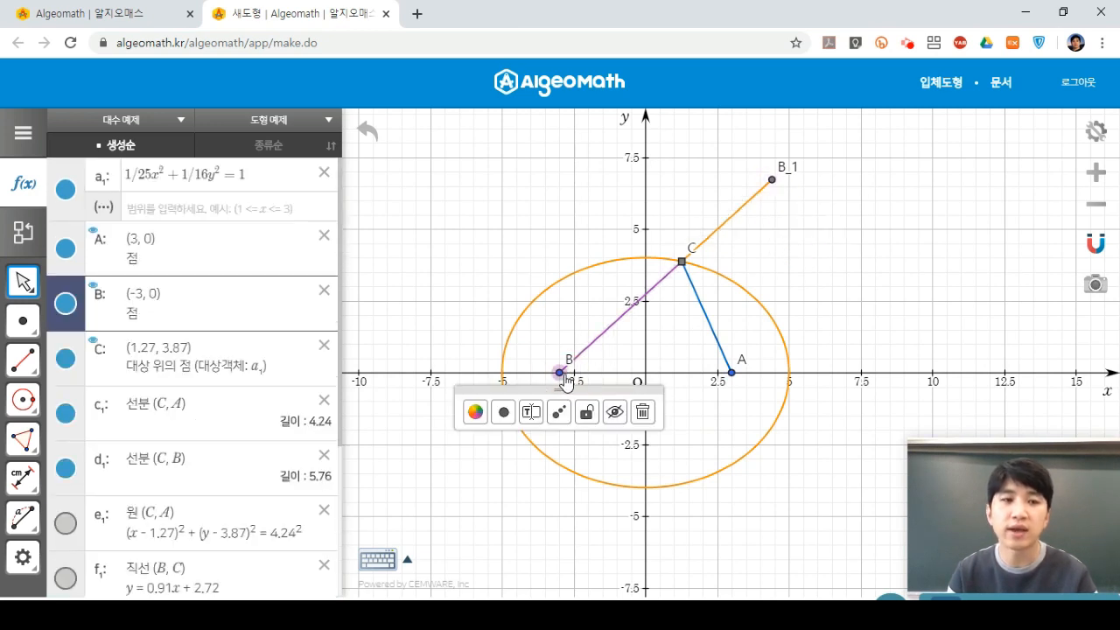
click(22, 359)
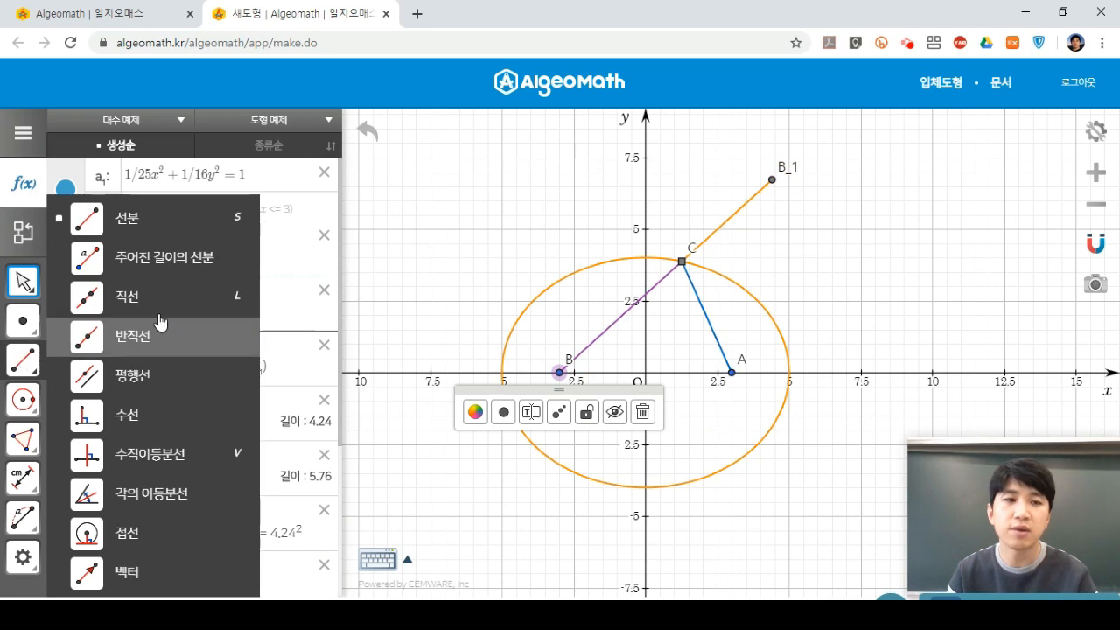
Draw segment i₁ from B to B_1 and label its measured length, 10.
click(173, 232)
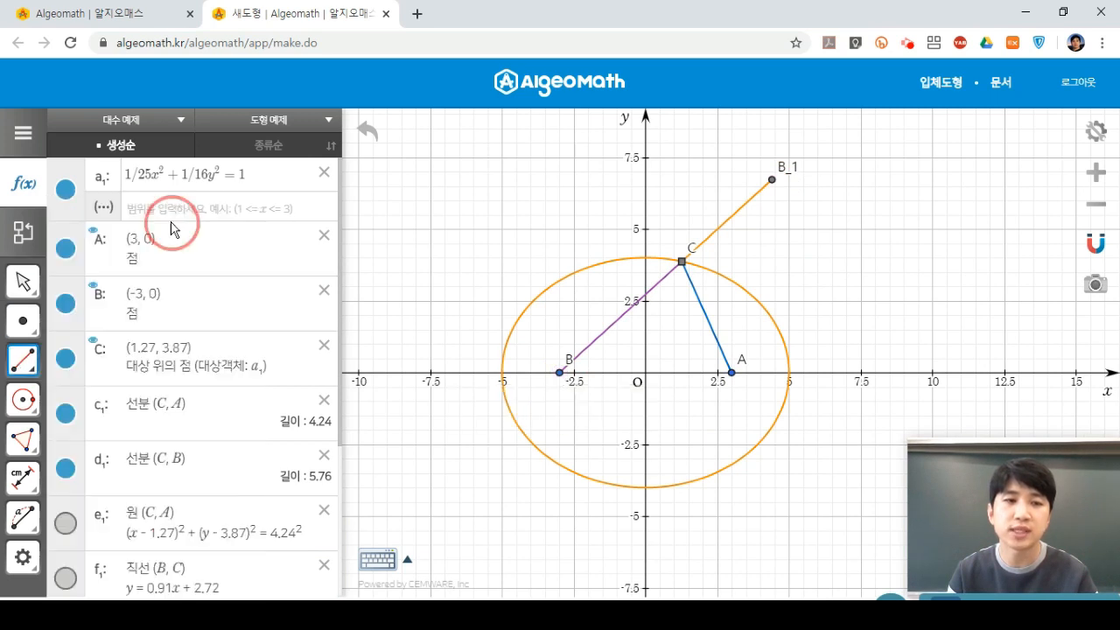
click(559, 374)
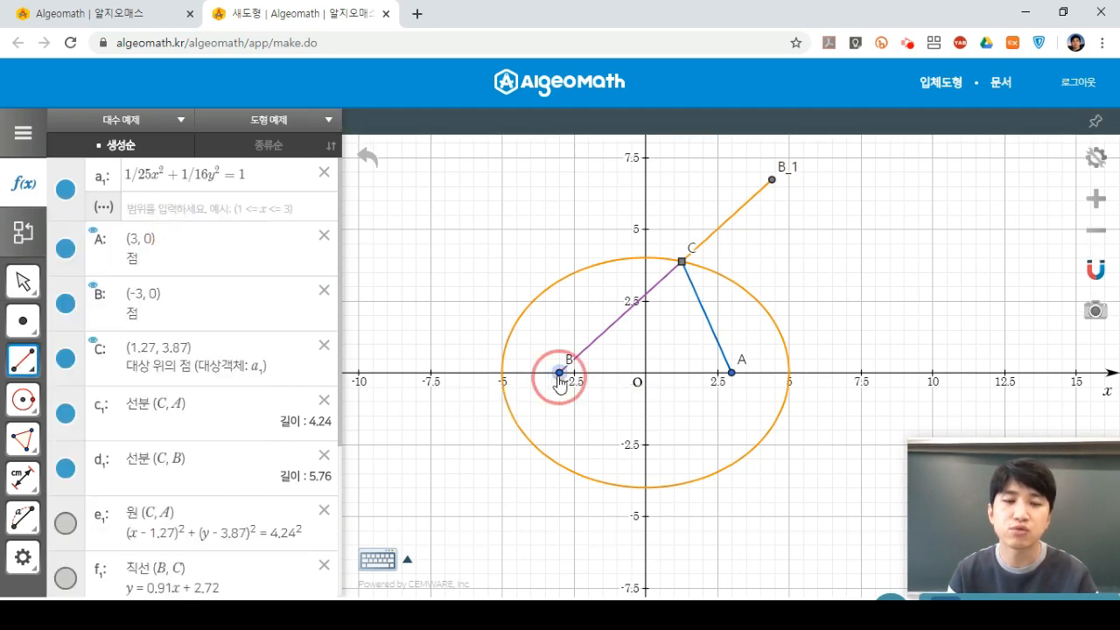
click(772, 180)
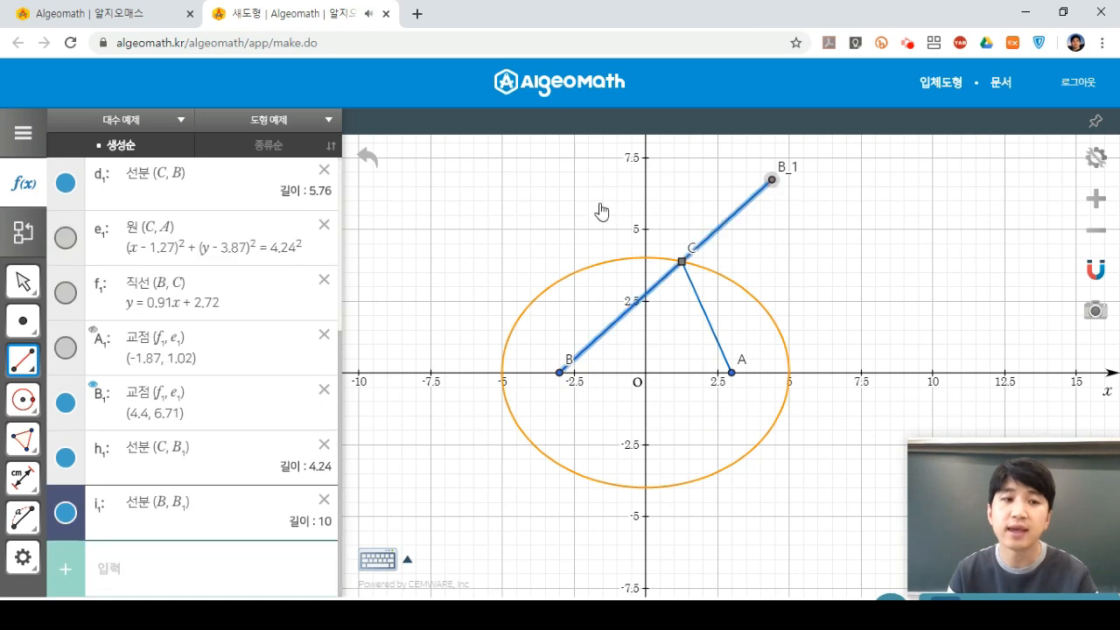
click(23, 479)
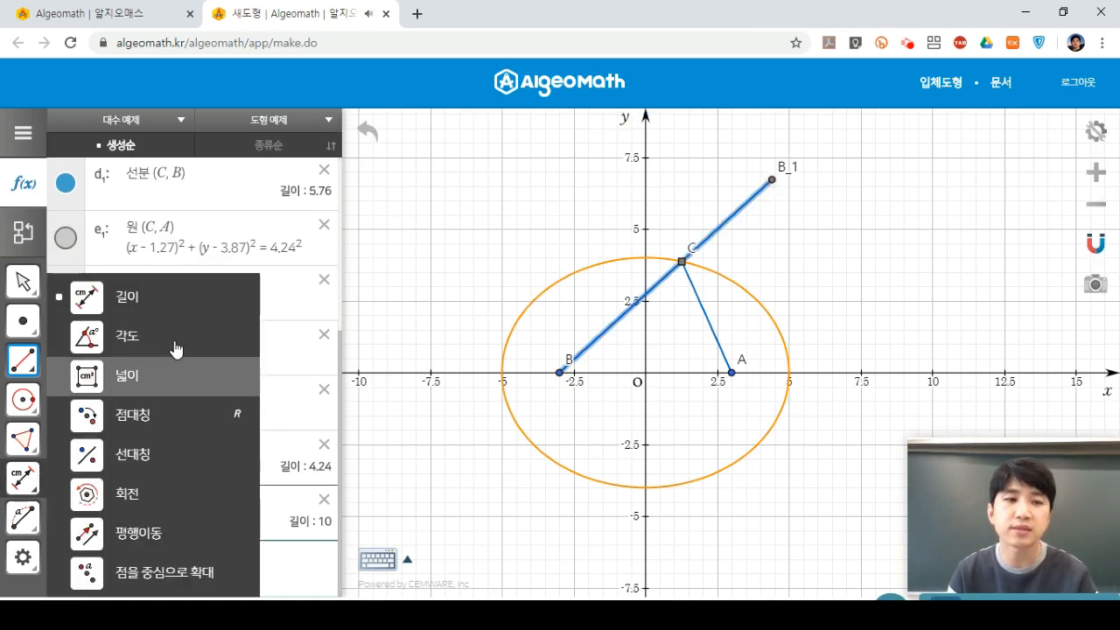
click(175, 298)
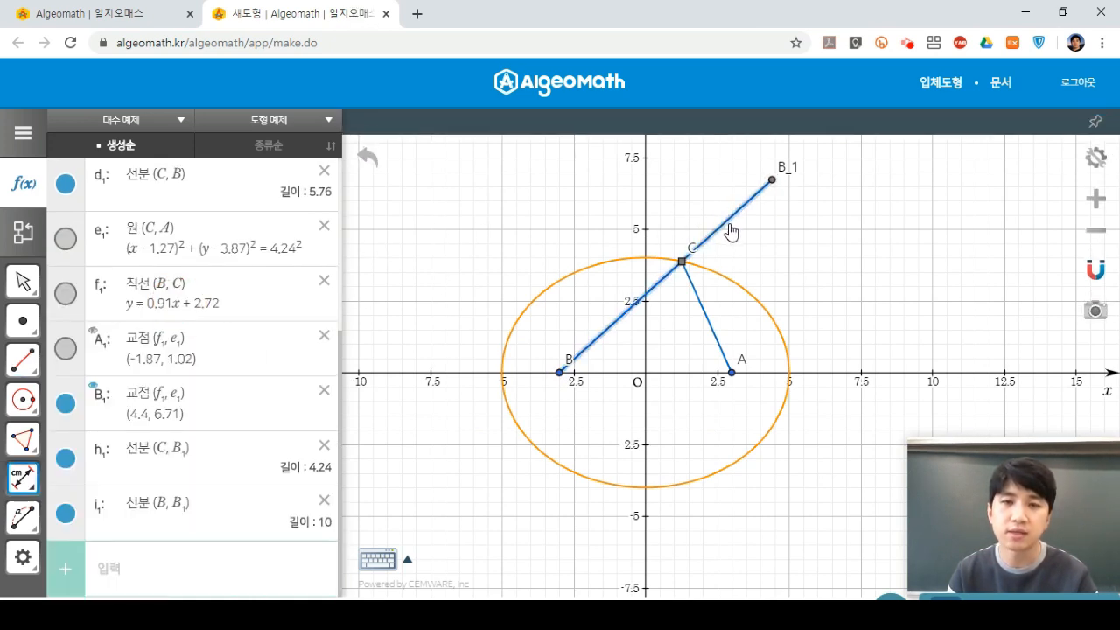
click(731, 232)
click(24, 284)
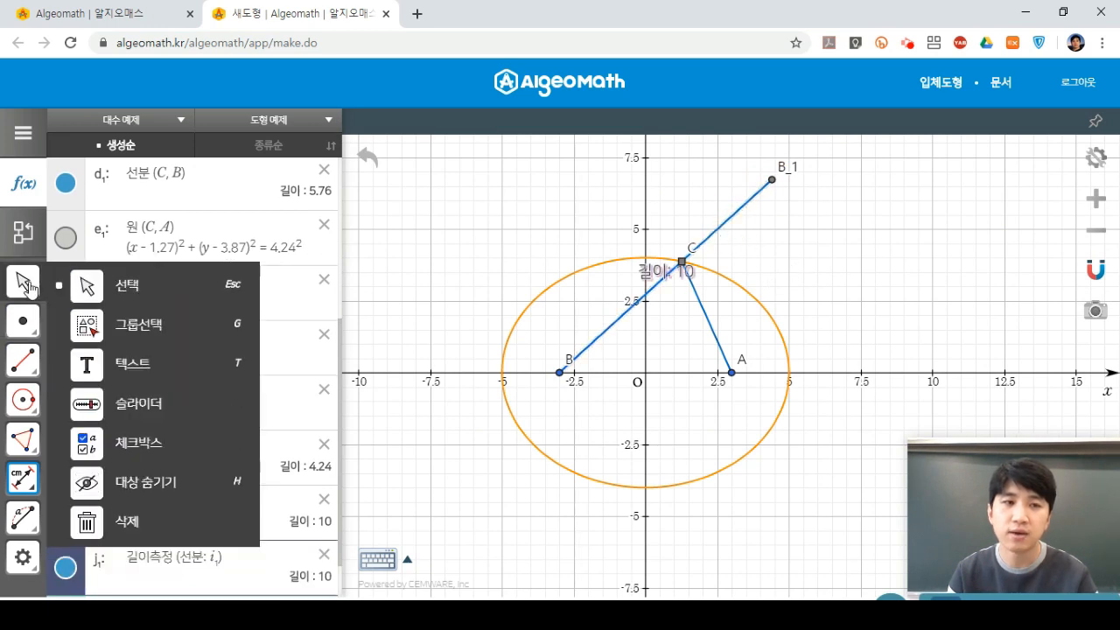
click(124, 290)
Move the length-10 label below the segment, then drag C along the ellipse to (3.51, 2.85).
drag(665, 278, 629, 301)
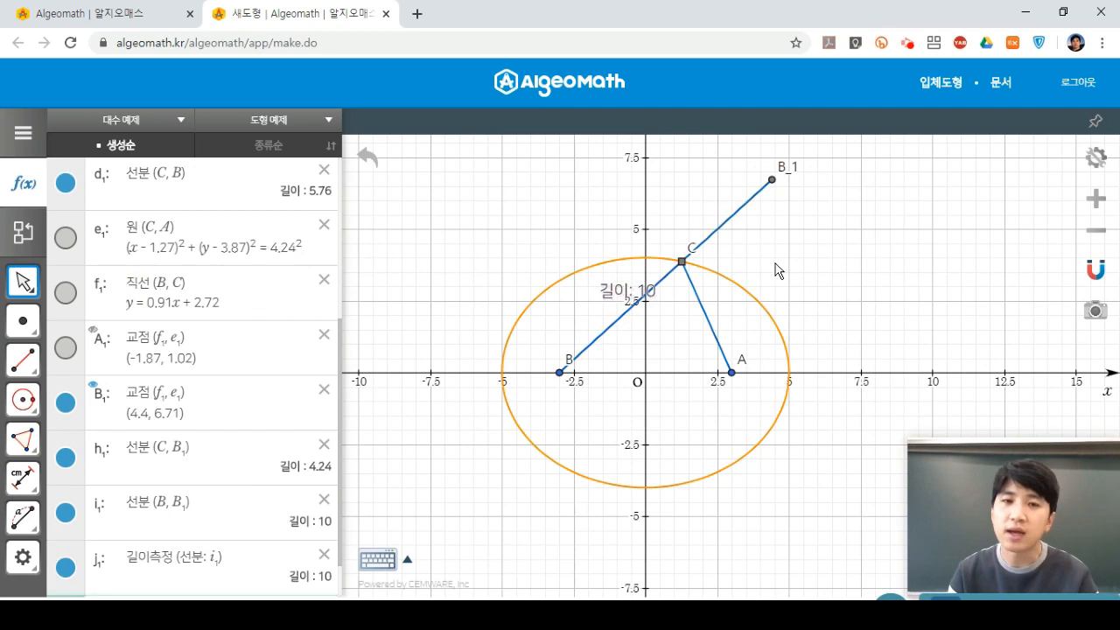
scroll(778, 269, up, 1)
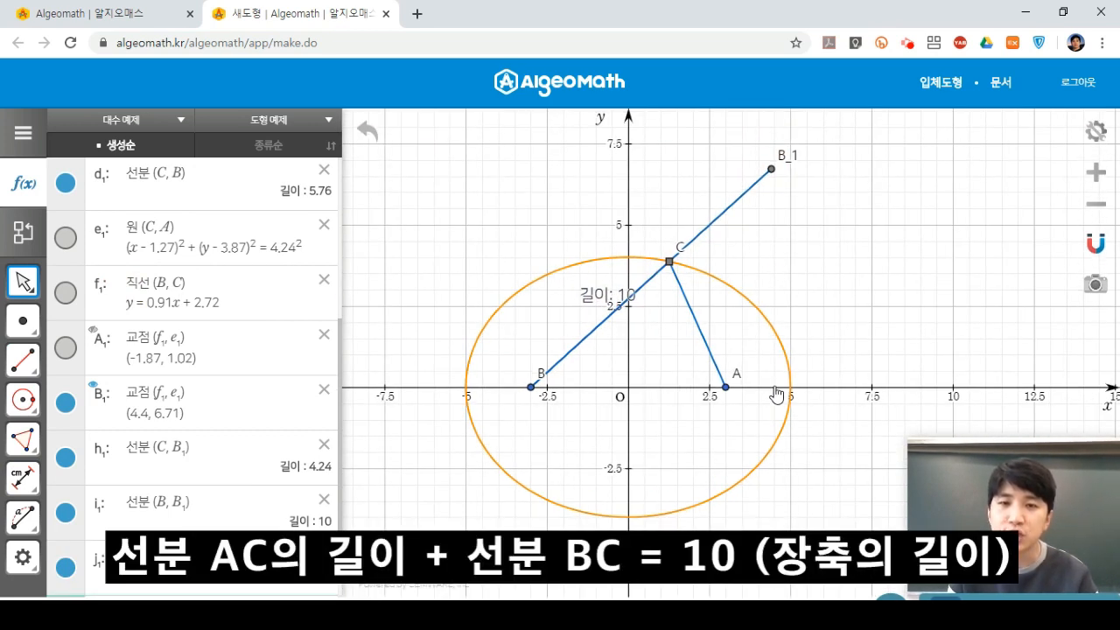
drag(669, 269, 738, 286)
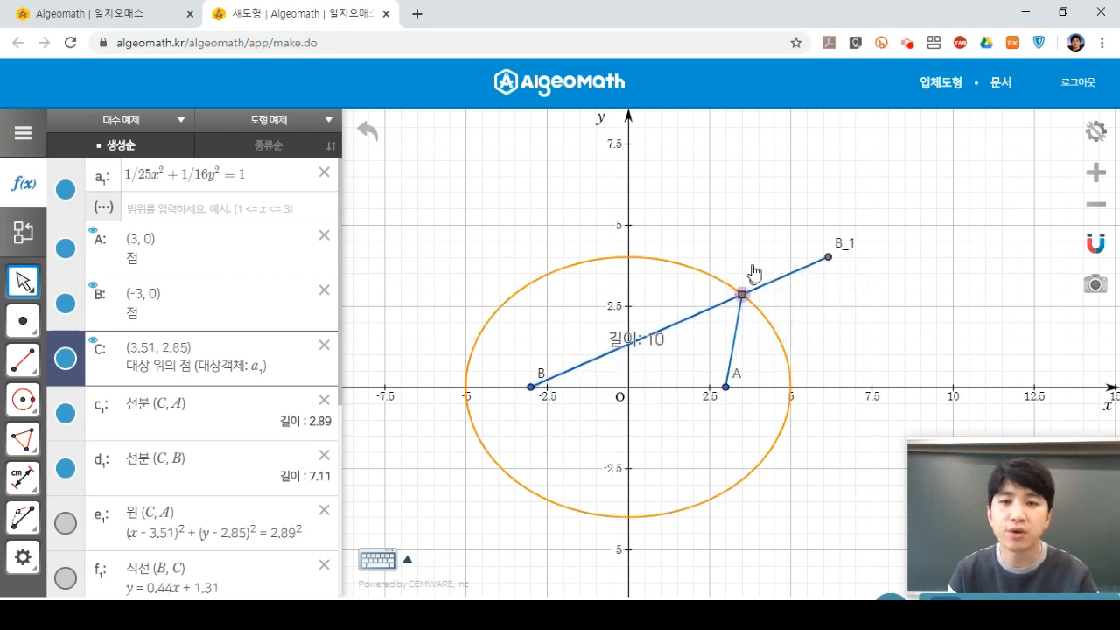
scroll(773, 240, down, 1)
drag(773, 240, 787, 219)
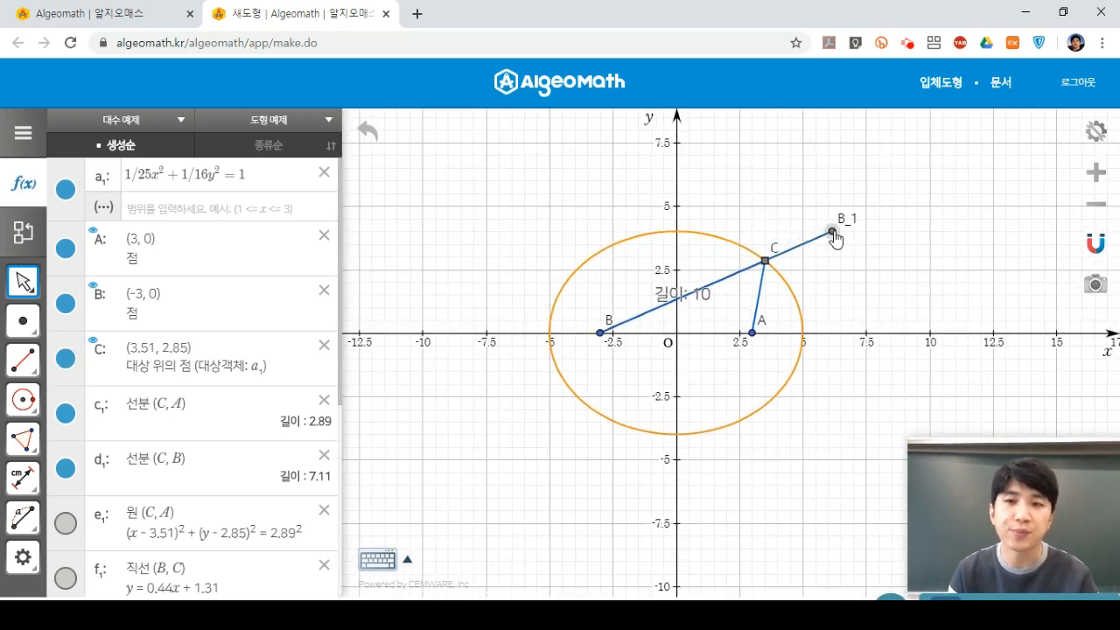
click(836, 238)
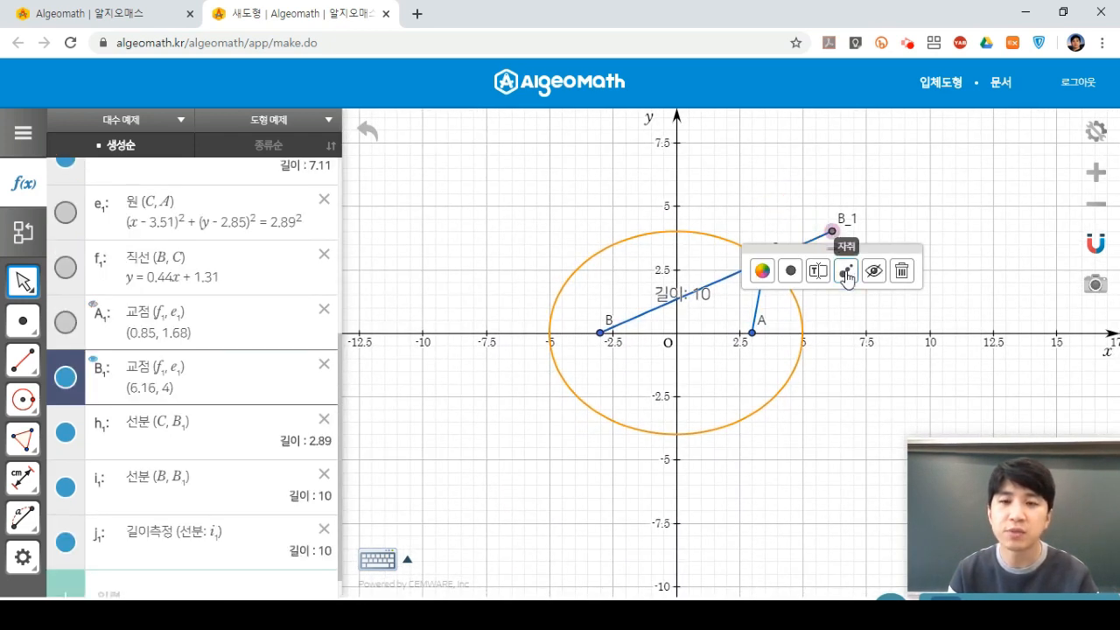
Trace B_1 while moving C around the ellipse, leaving a radius-10 dotted circle around B.
click(846, 273)
click(791, 202)
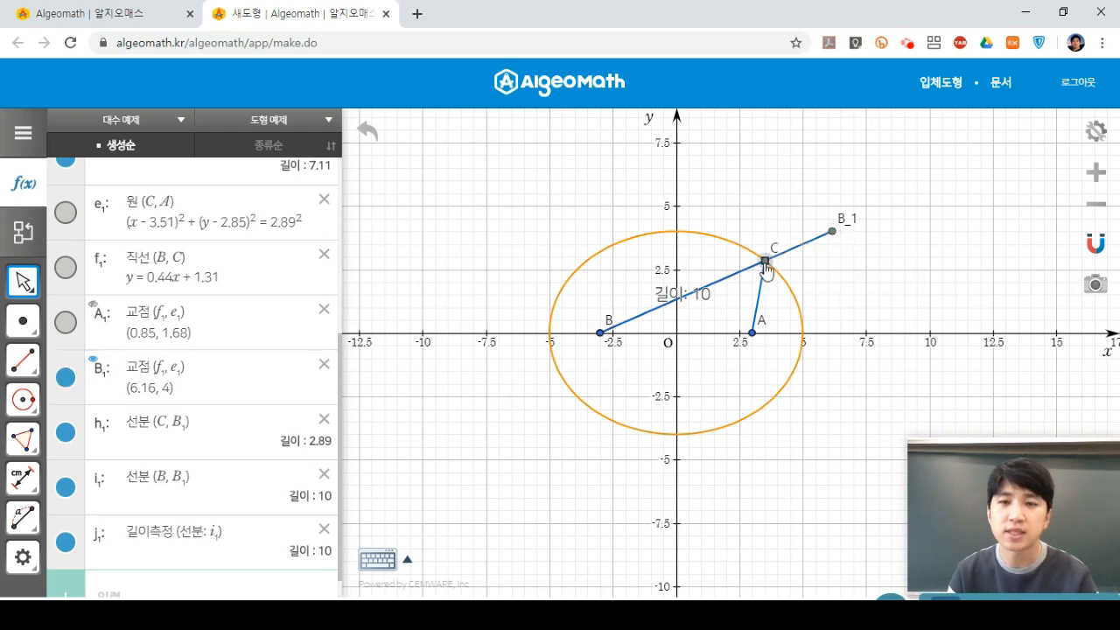
mouse_move(766, 271)
mouse_down()
mouse_move(716, 245)
mouse_move(631, 230)
mouse_move(589, 253)
mouse_move(549, 306)
mouse_move(598, 402)
mouse_move(651, 430)
mouse_move(707, 435)
mouse_move(790, 265)
mouse_up()
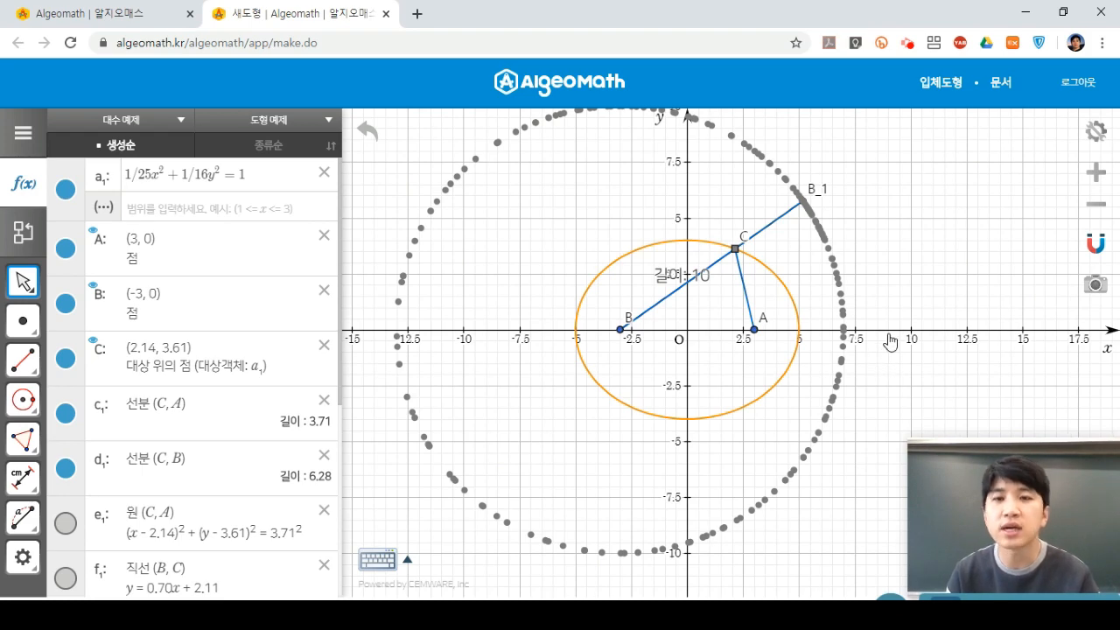
drag(891, 313, 892, 323)
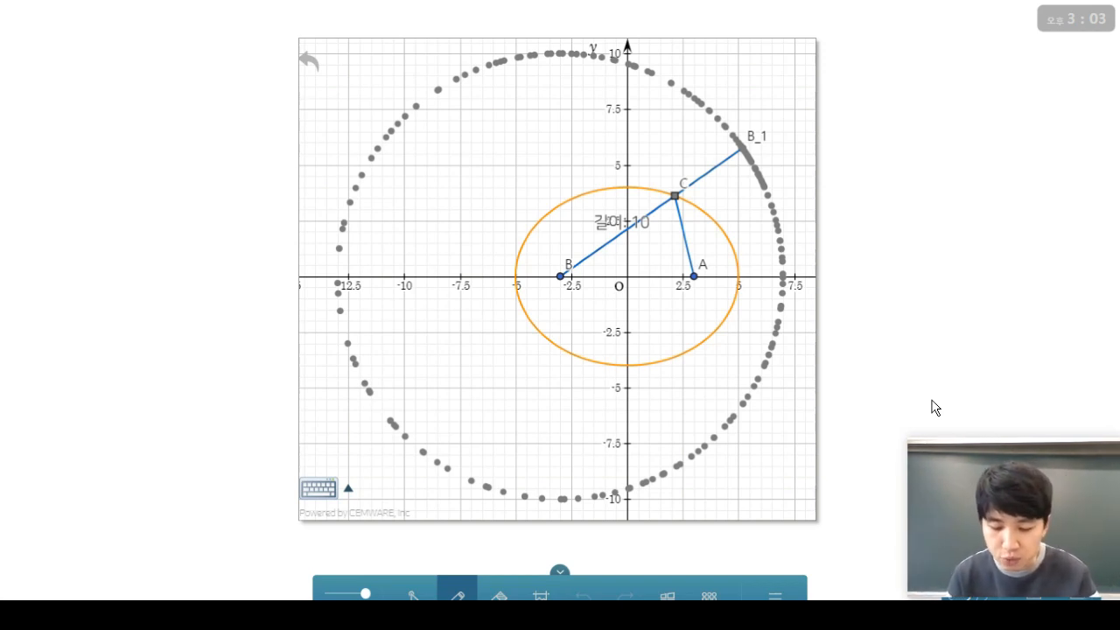
Mark A and B with red dots and circle C in red.
click(693, 276)
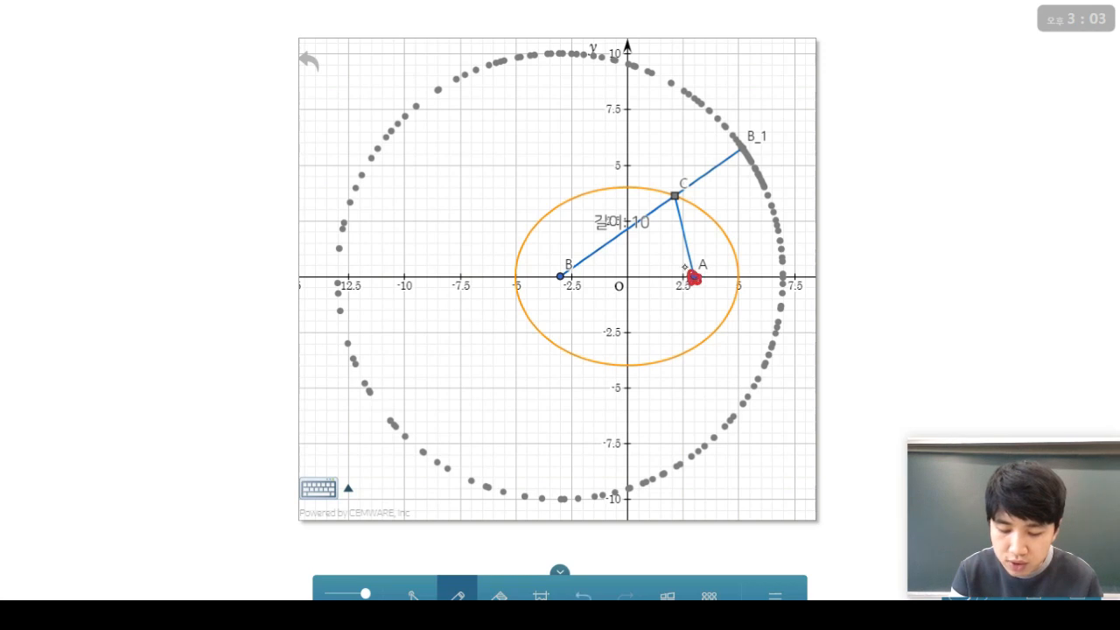
click(562, 276)
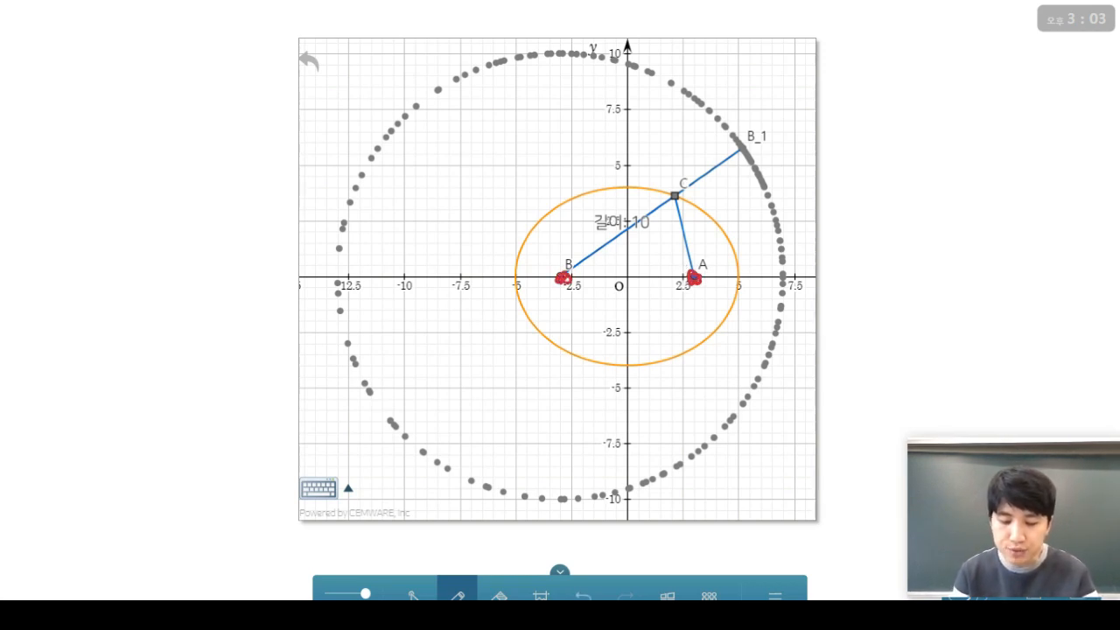
mouse_move(679, 186)
mouse_down()
mouse_move(667, 208)
mouse_move(686, 185)
mouse_move(652, 173)
mouse_up()
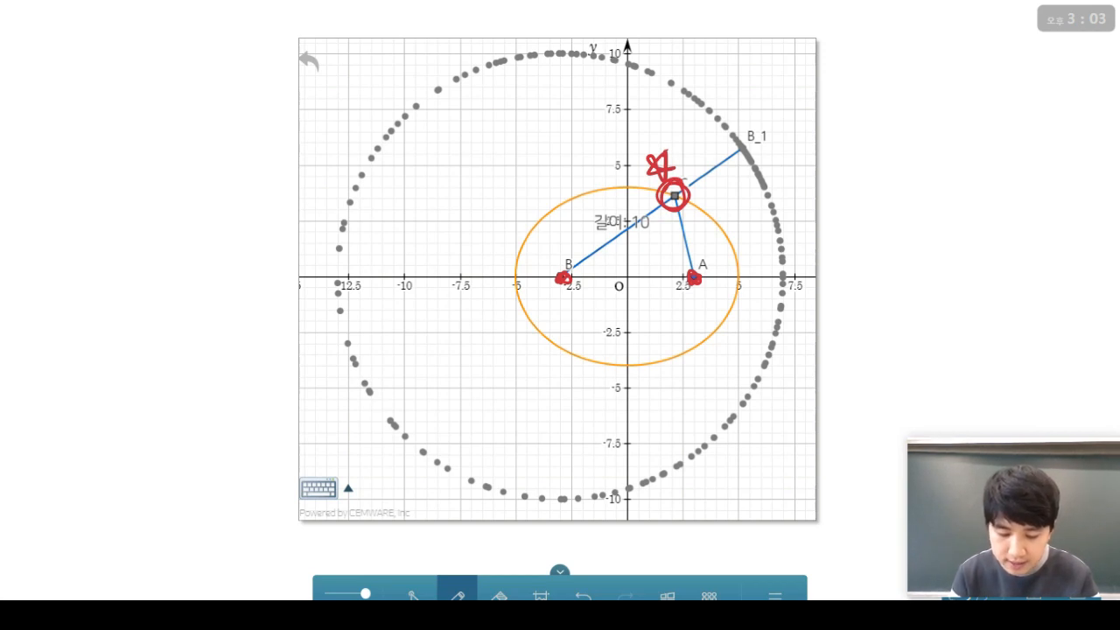
In black, mark B and B_1, trace the dotted circle, and ink segment BB_1.
click(459, 595)
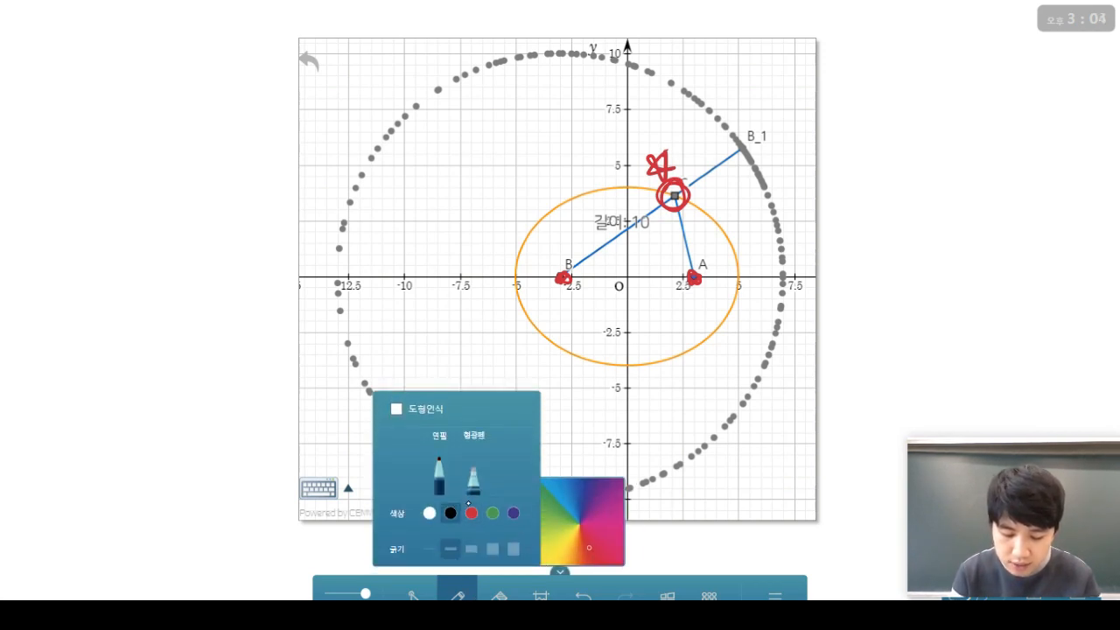
click(449, 512)
drag(569, 280, 567, 280)
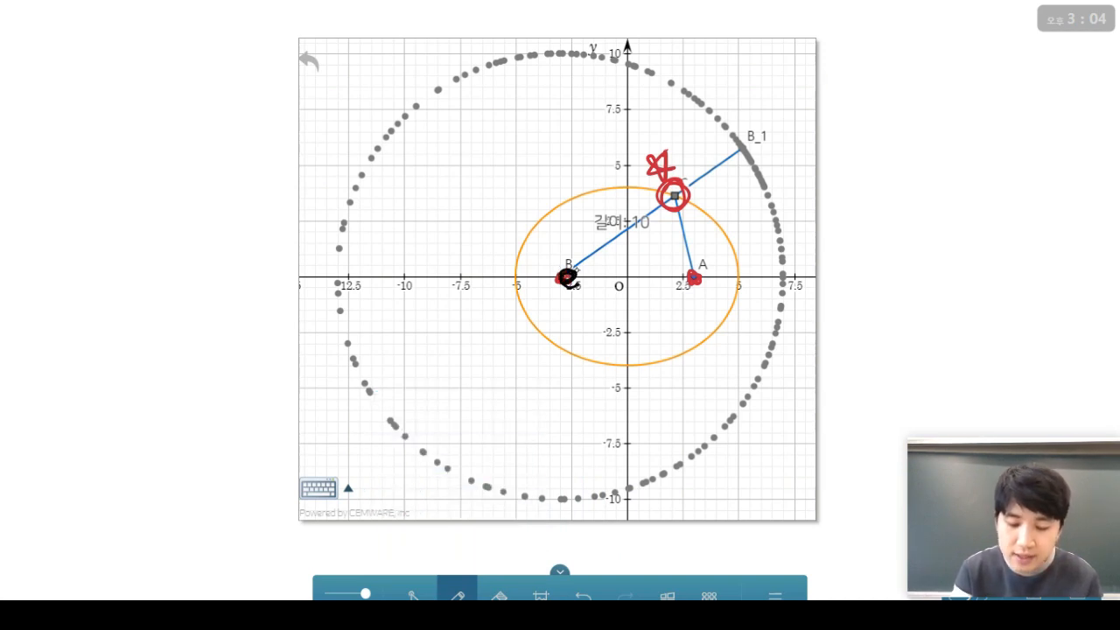
mouse_move(693, 108)
mouse_down()
mouse_move(647, 81)
mouse_move(538, 61)
mouse_move(398, 119)
mouse_move(346, 257)
mouse_move(389, 414)
mouse_move(495, 476)
mouse_move(646, 486)
mouse_move(752, 407)
mouse_move(789, 305)
mouse_move(722, 125)
mouse_move(686, 91)
mouse_up()
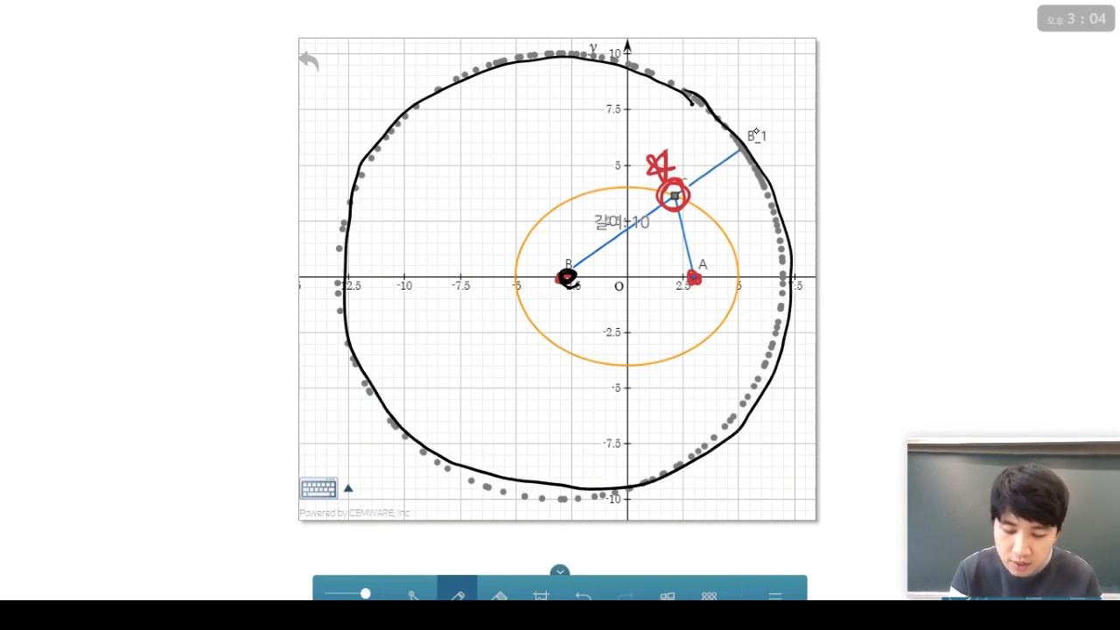
drag(748, 142, 743, 146)
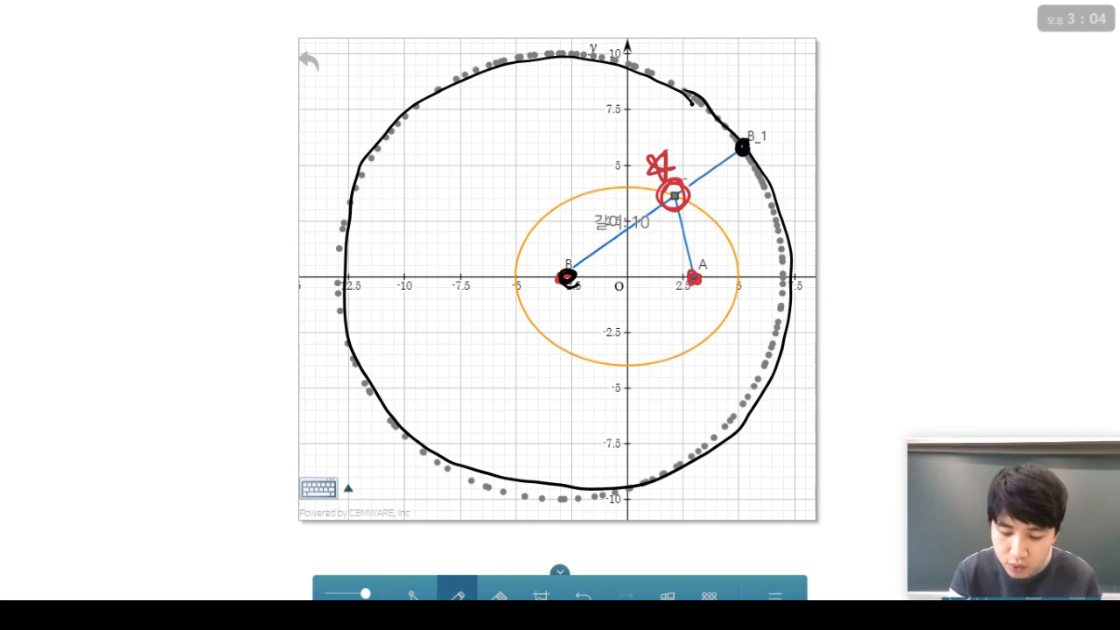
drag(574, 268, 724, 158)
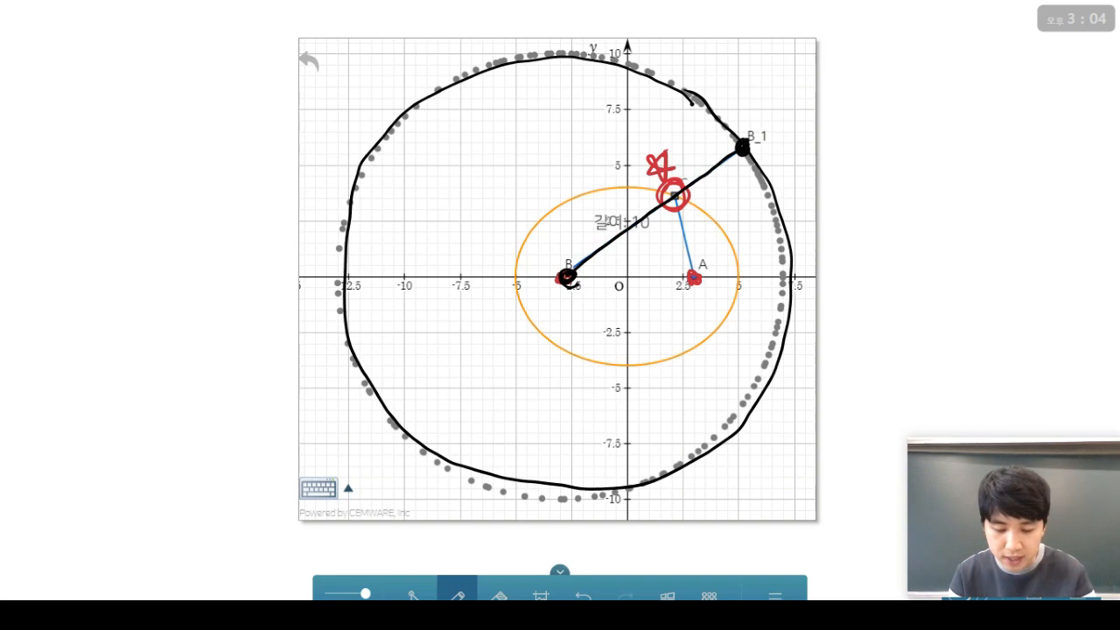
click(462, 581)
Draw green strokes and equal-length ticks on CA, CB_1 and AB_1.
click(492, 514)
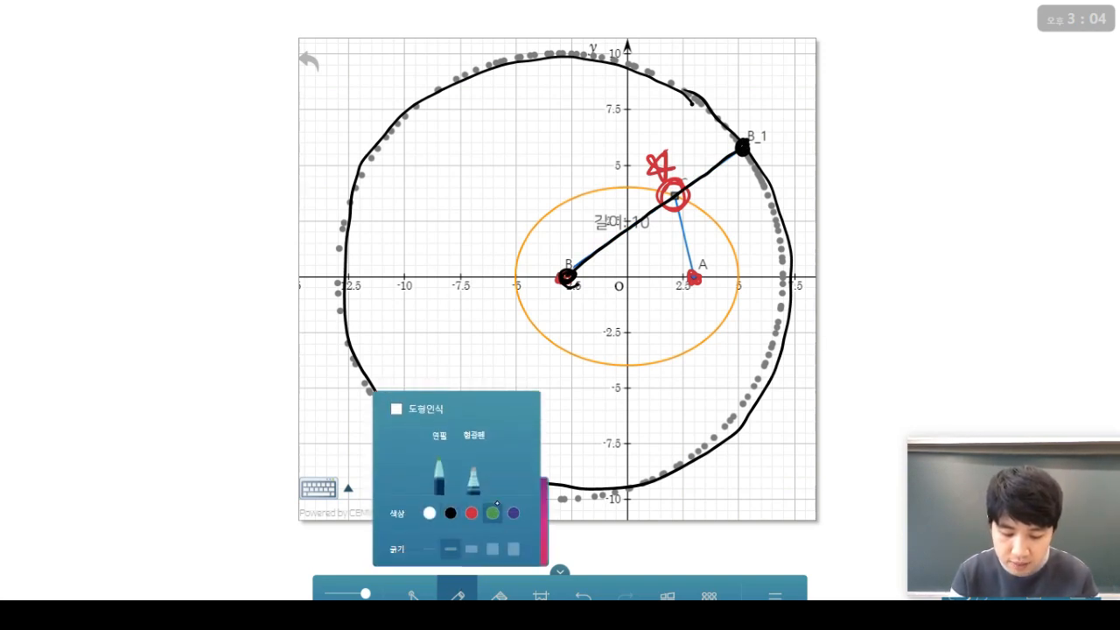
drag(677, 203, 695, 273)
mouse_move(671, 237)
mouse_down()
mouse_move(697, 228)
mouse_move(752, 149)
mouse_move(675, 201)
mouse_up()
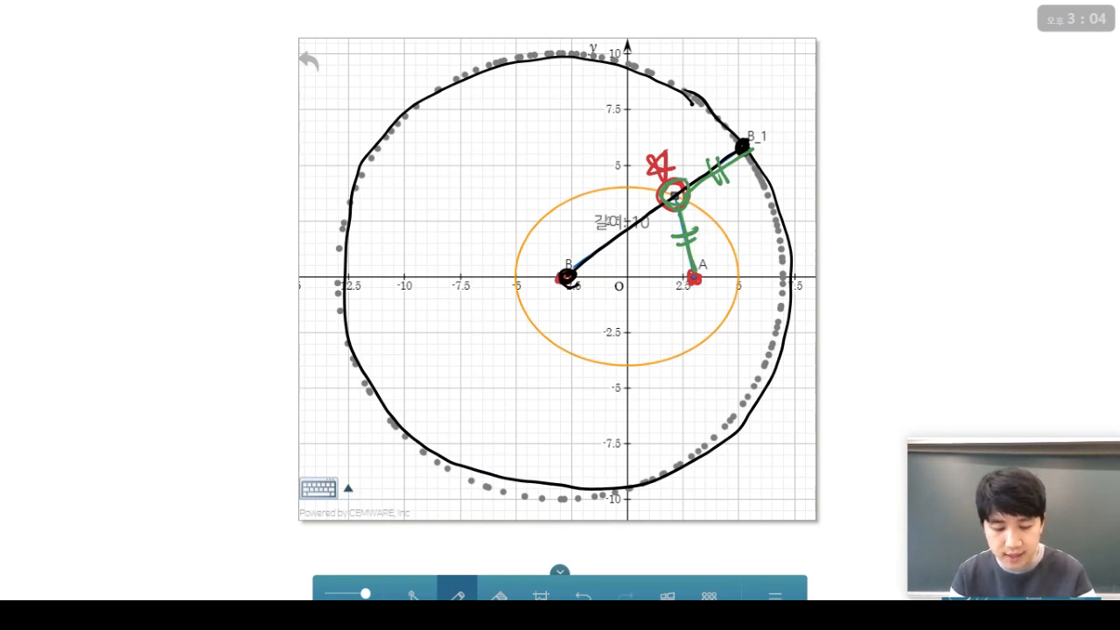
drag(750, 149, 698, 274)
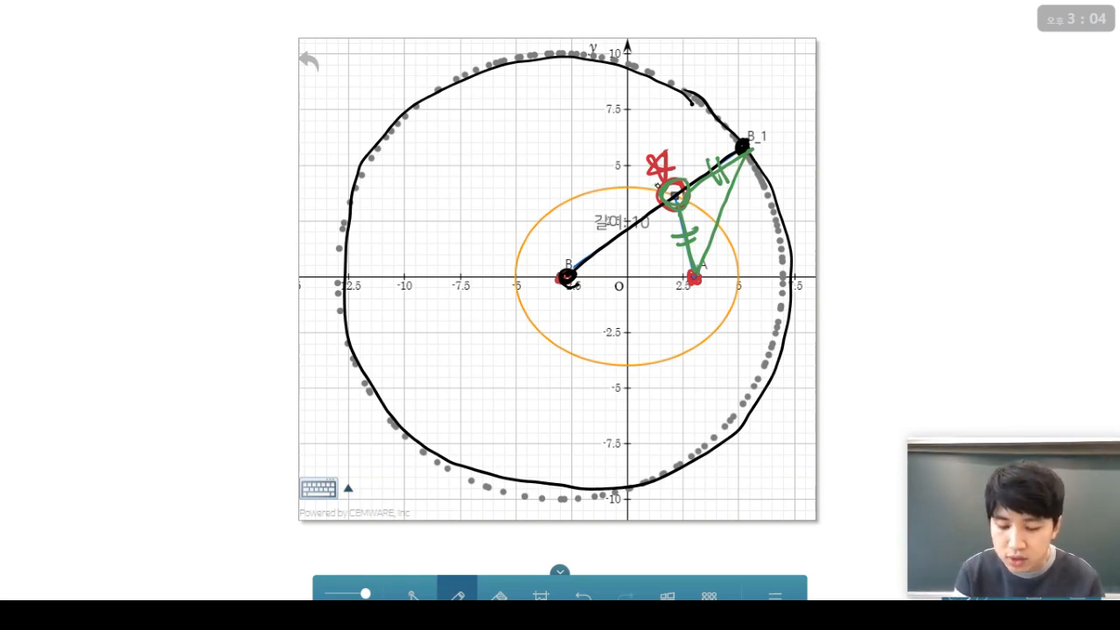
drag(676, 194, 732, 213)
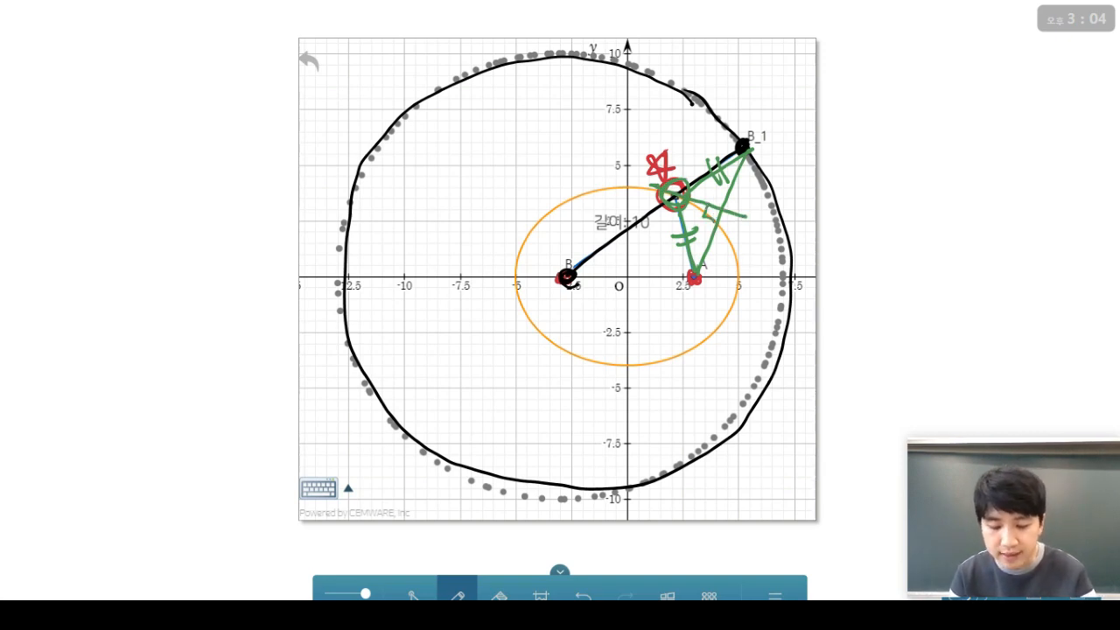
In purple, circle A, B_1, C and AB_1's midpoint, draw the bisector, and close the board.
click(456, 594)
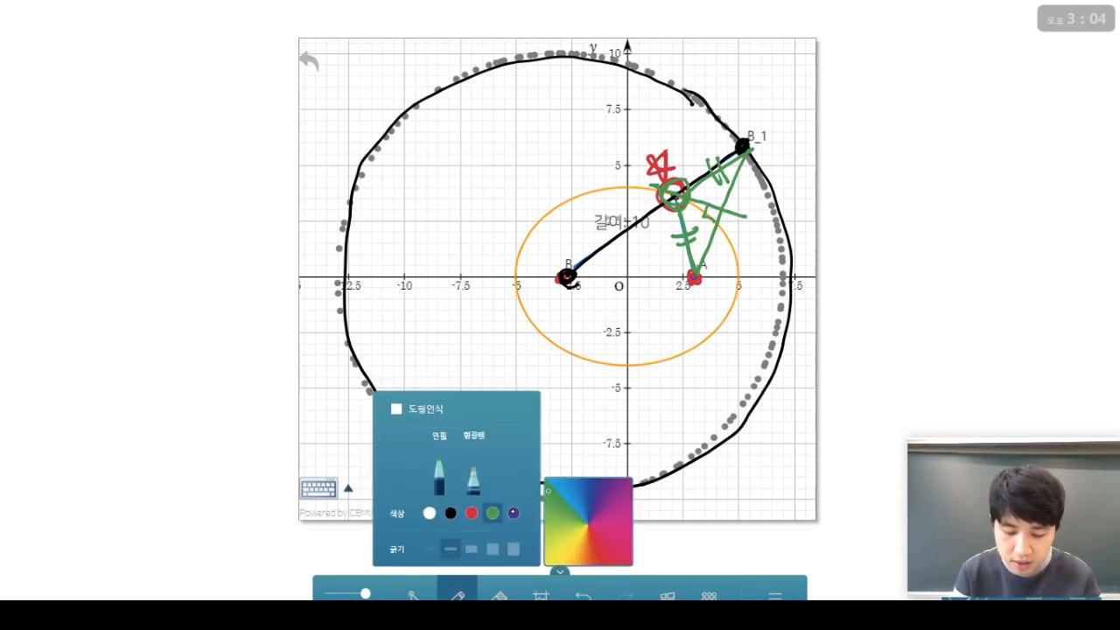
click(514, 513)
drag(753, 136, 748, 149)
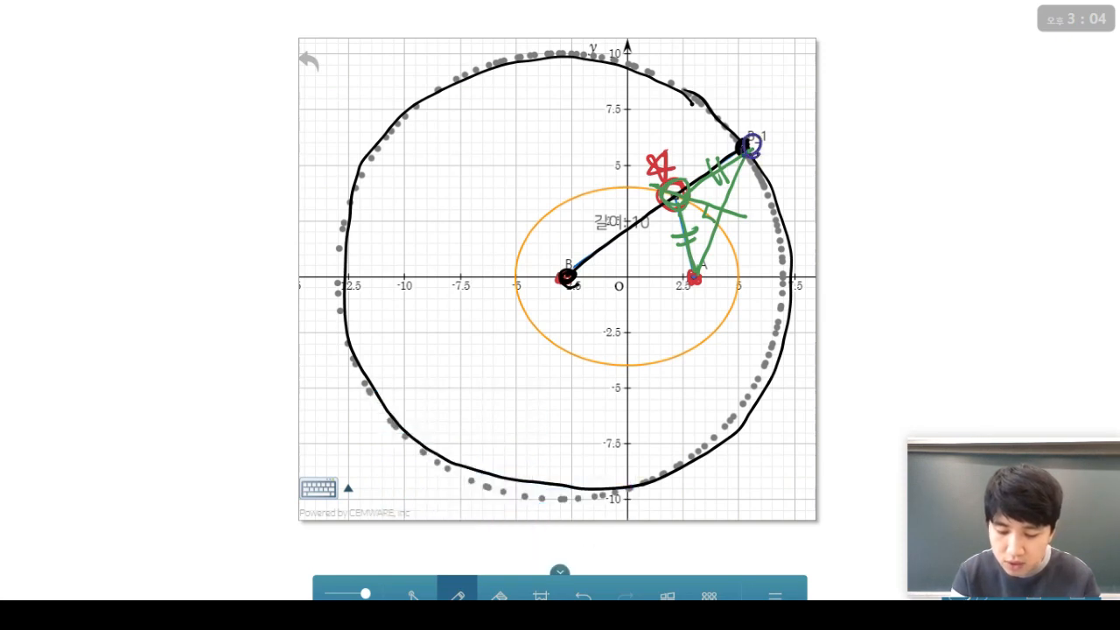
drag(699, 284, 700, 273)
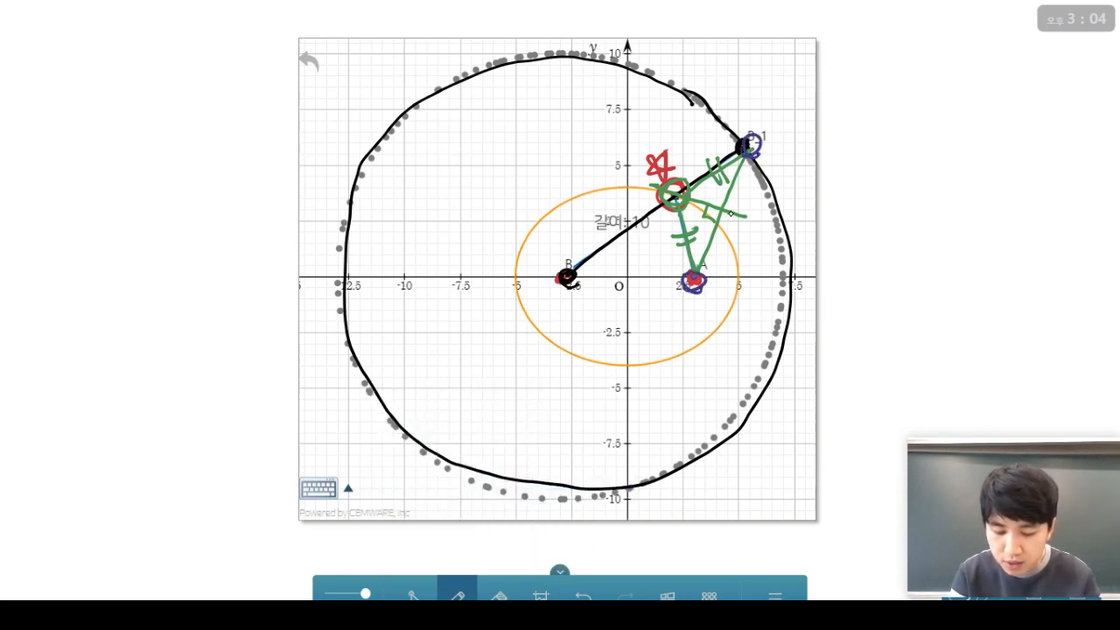
mouse_move(731, 212)
mouse_down()
mouse_move(716, 217)
mouse_move(726, 205)
mouse_up()
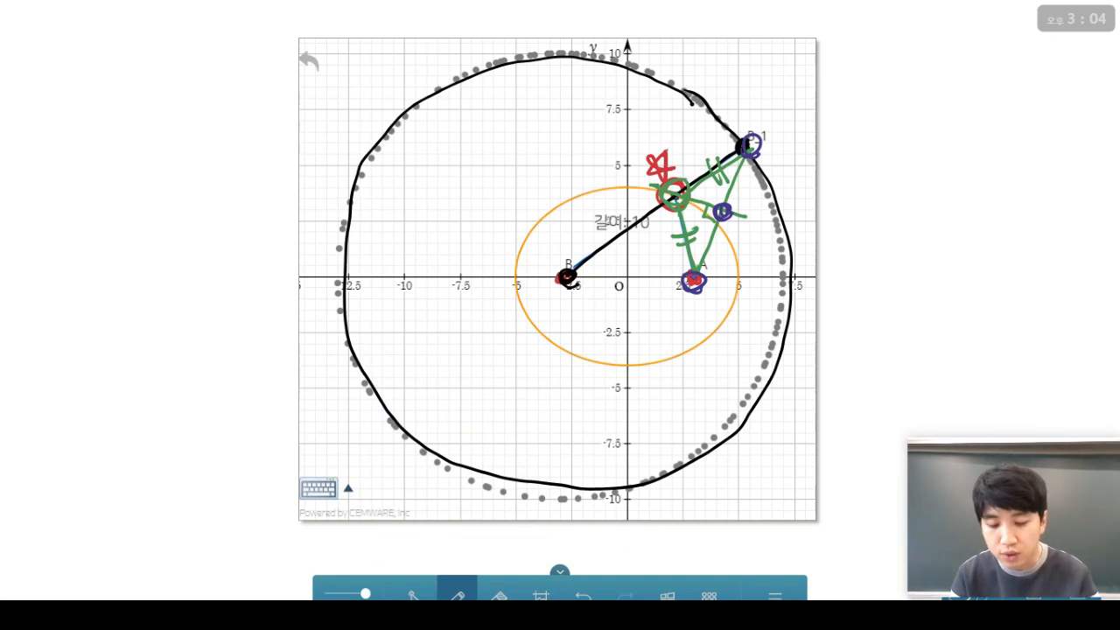
drag(619, 177, 780, 233)
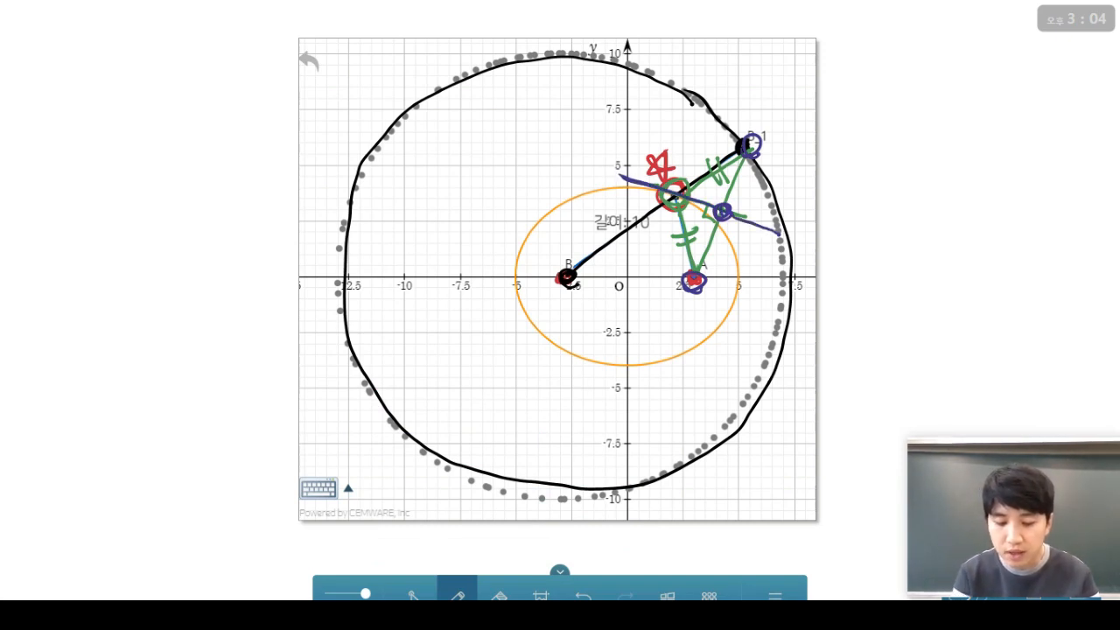
drag(677, 199, 673, 186)
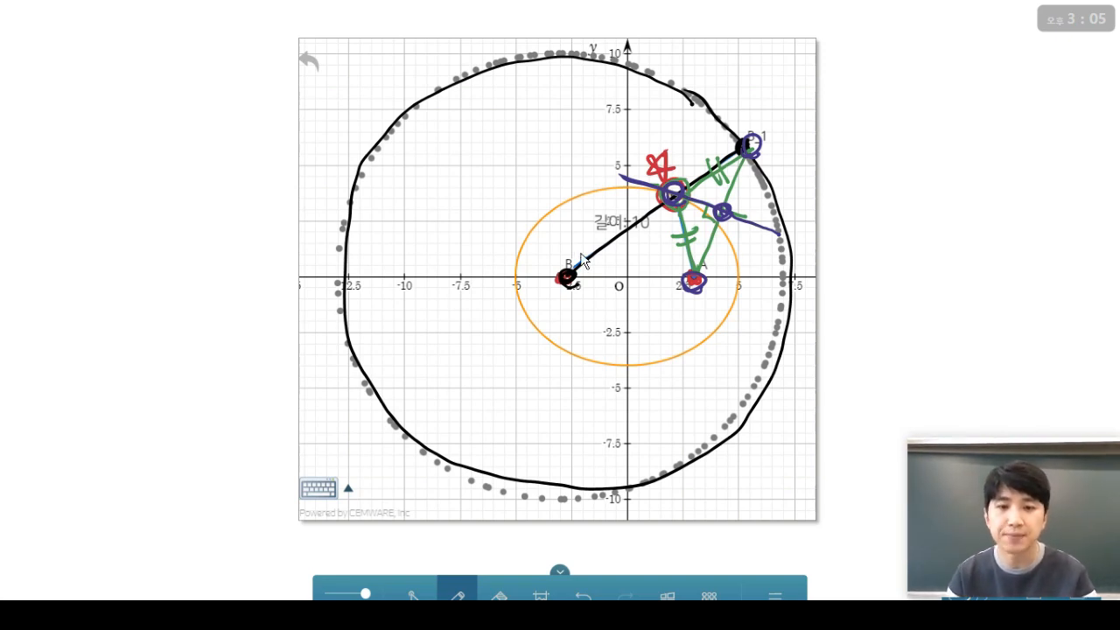
click(667, 595)
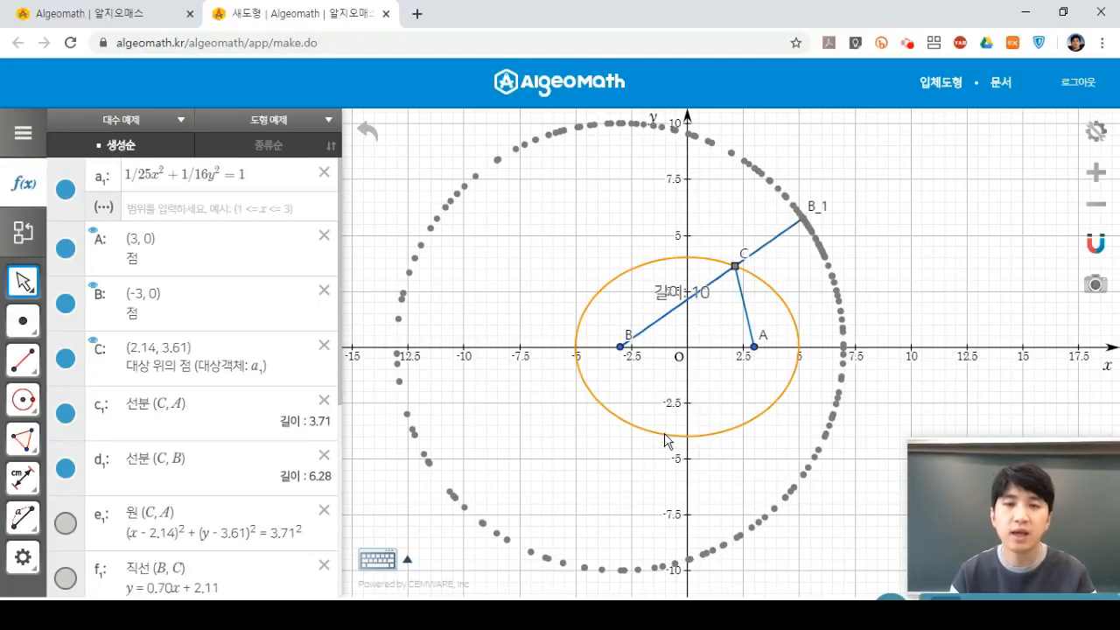
Delete point C with its dependents, and the ellipse, leaving only points A and B.
click(737, 269)
key(Delete)
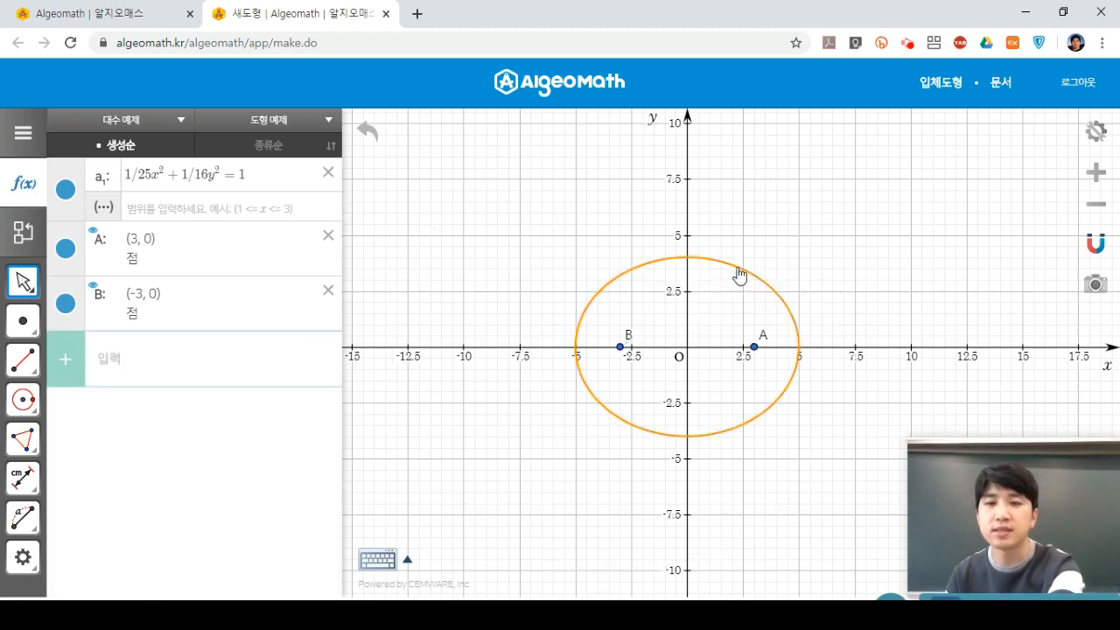
click(742, 274)
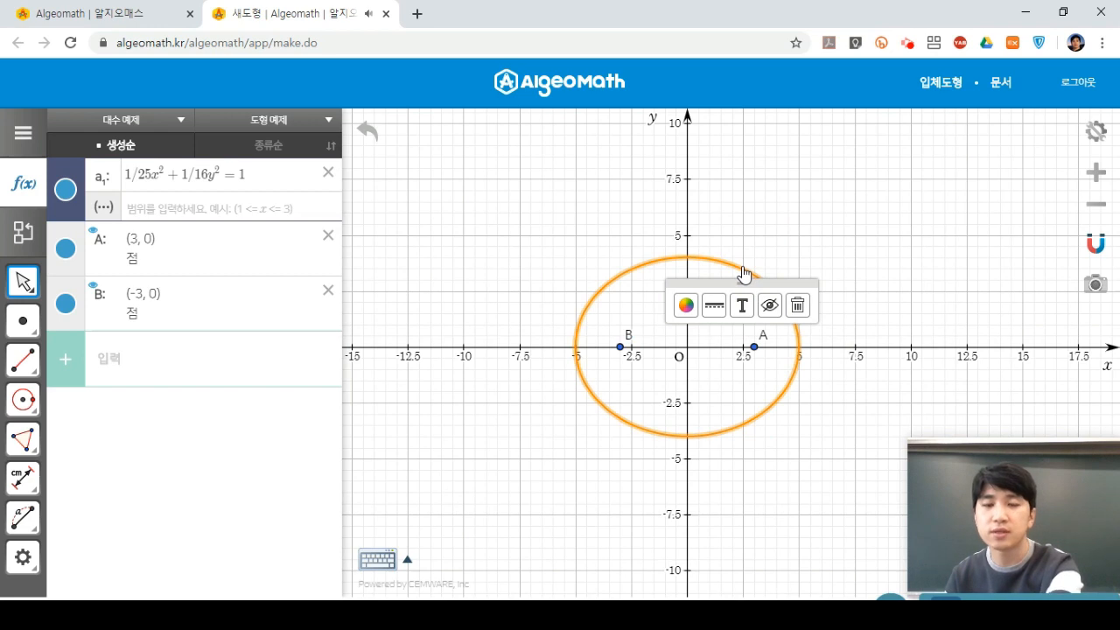
key(Delete)
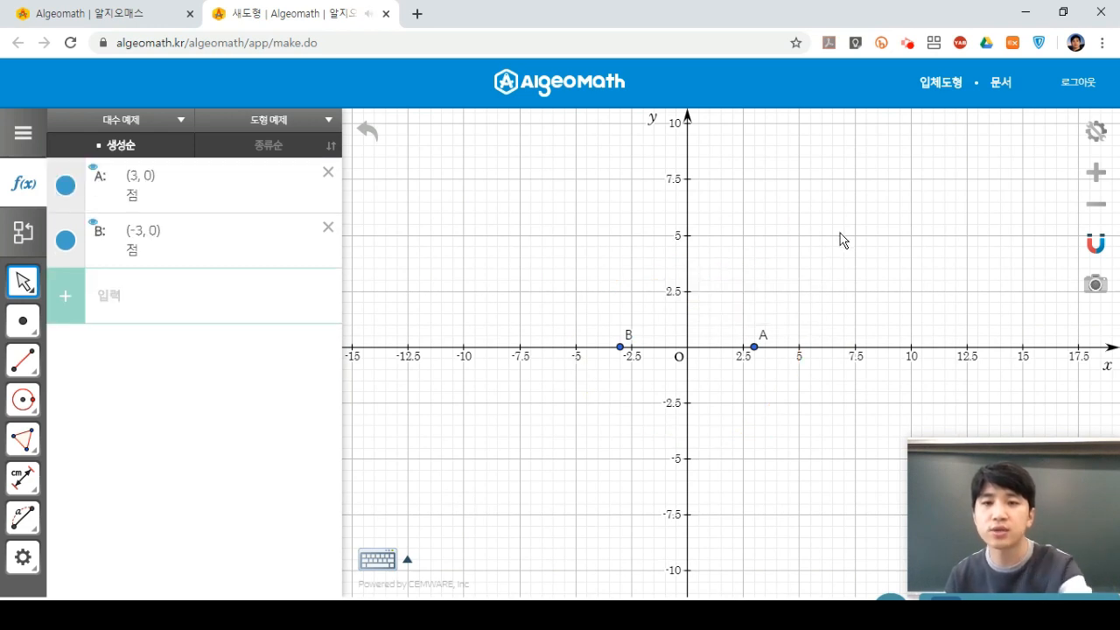
Rescale the graph to 5-unit ticks centred on A(3, 0) and B(-3, 0), and list the circle options.
scroll(805, 270, up, 5)
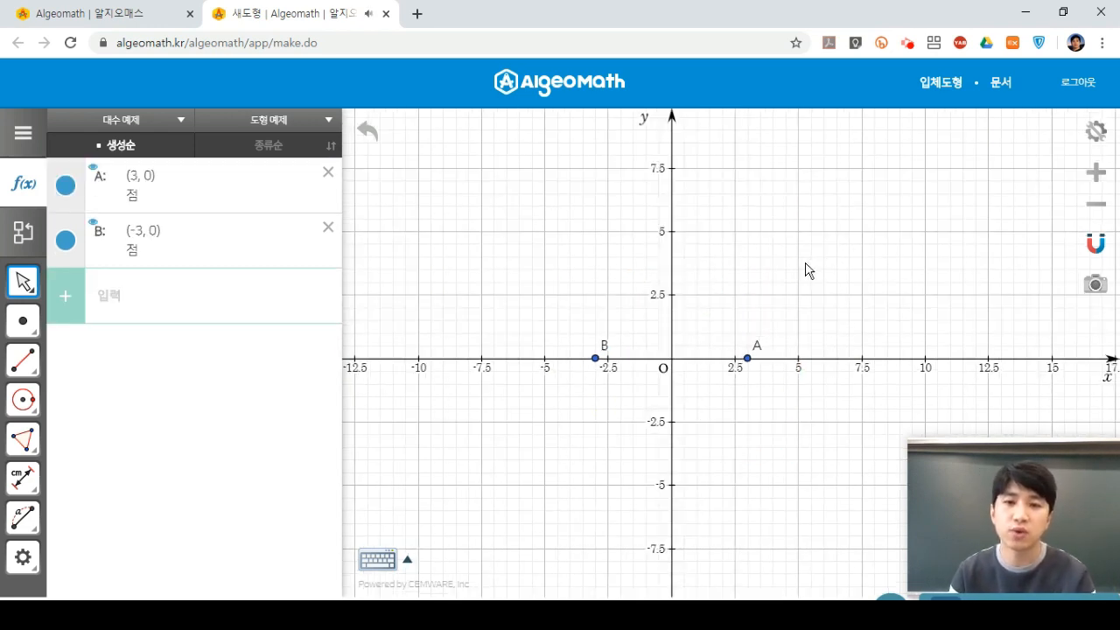
click(763, 303)
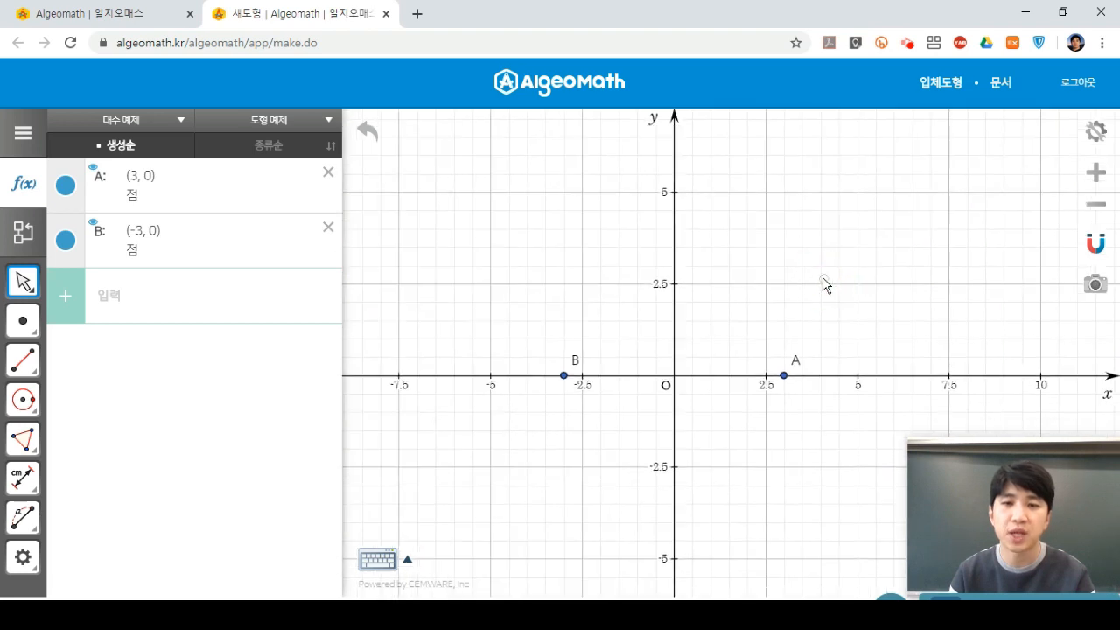
scroll(825, 283, up, 2)
drag(822, 312, 864, 241)
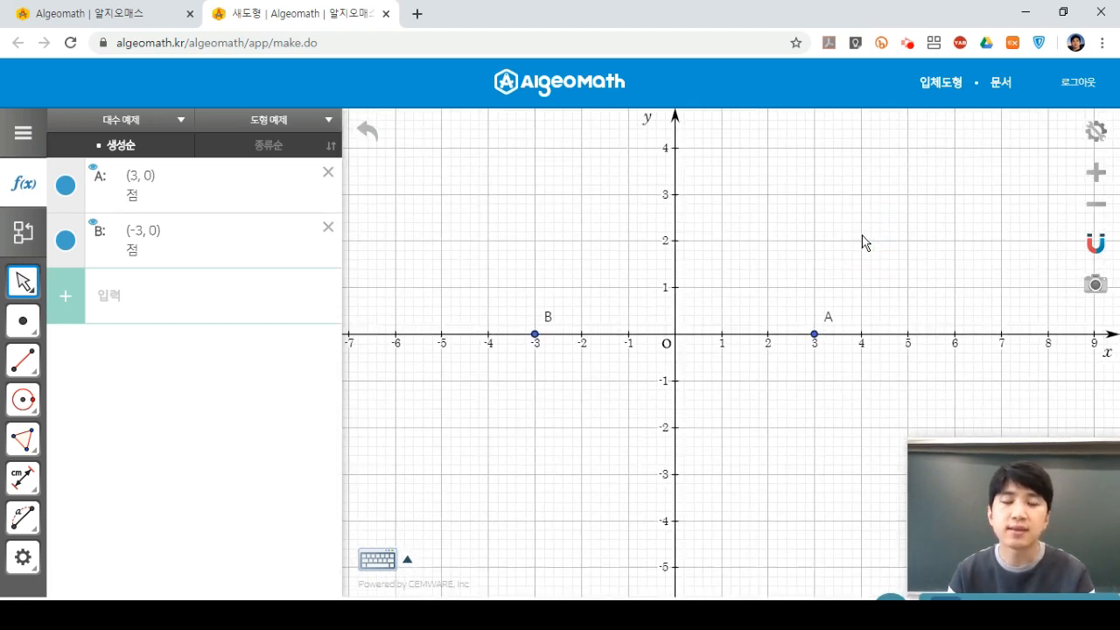
scroll(864, 242, down, 3)
drag(865, 243, 752, 323)
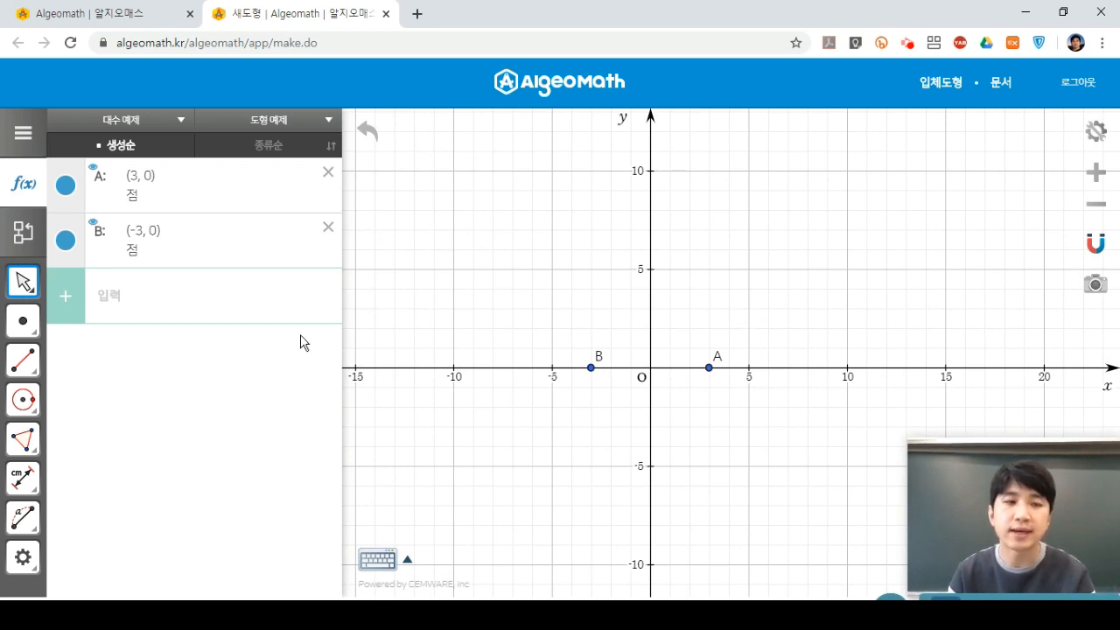
click(36, 400)
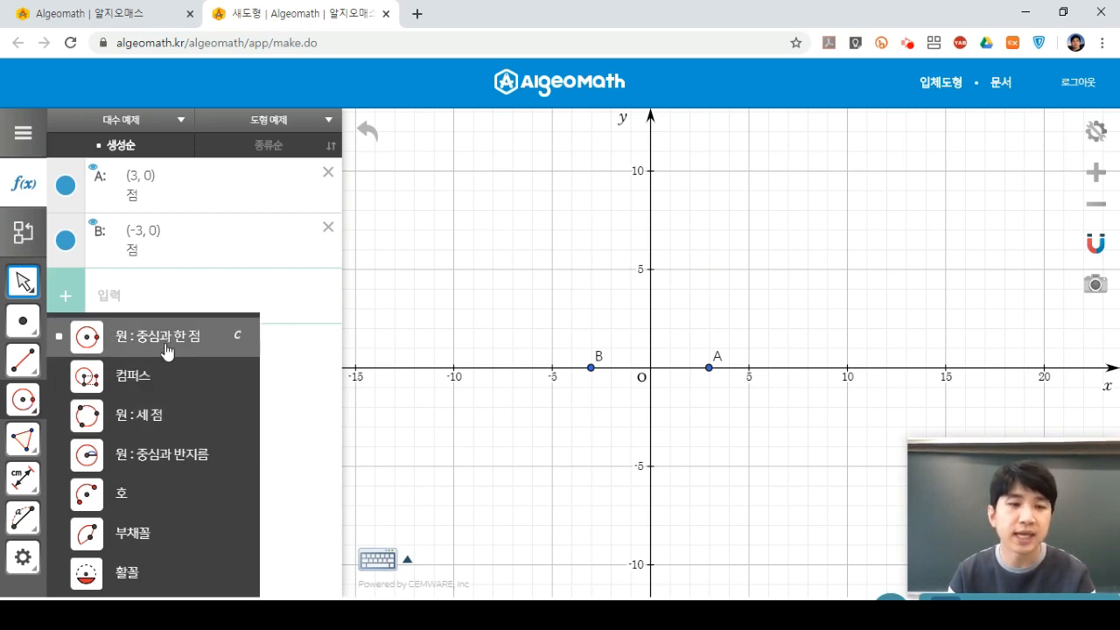
Draw circle a₁ of radius 10 centred at point B.
click(183, 468)
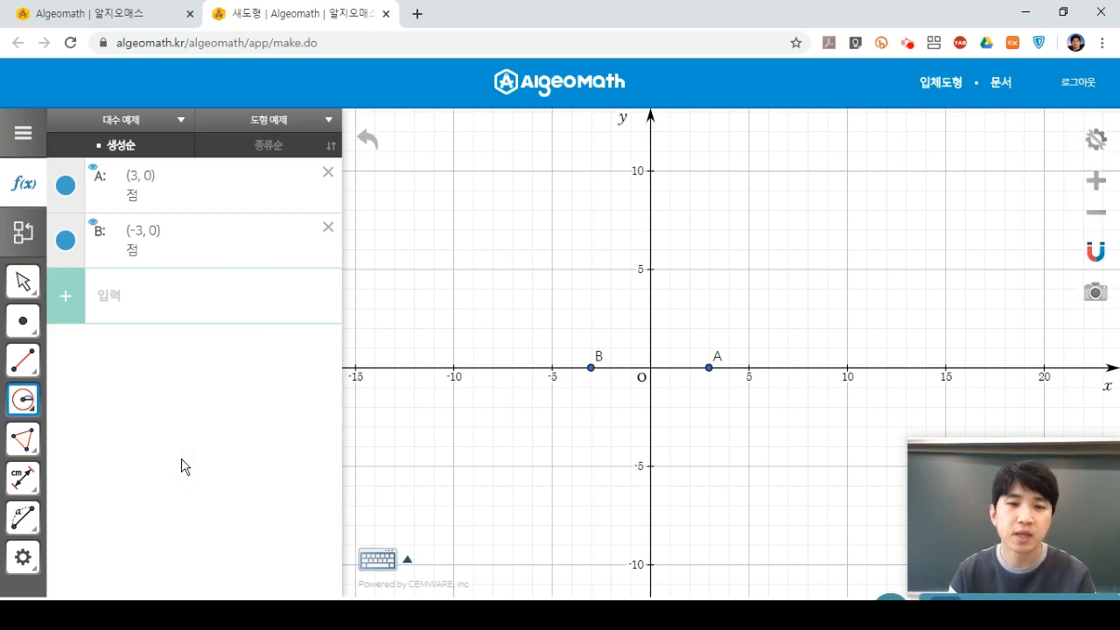
click(591, 370)
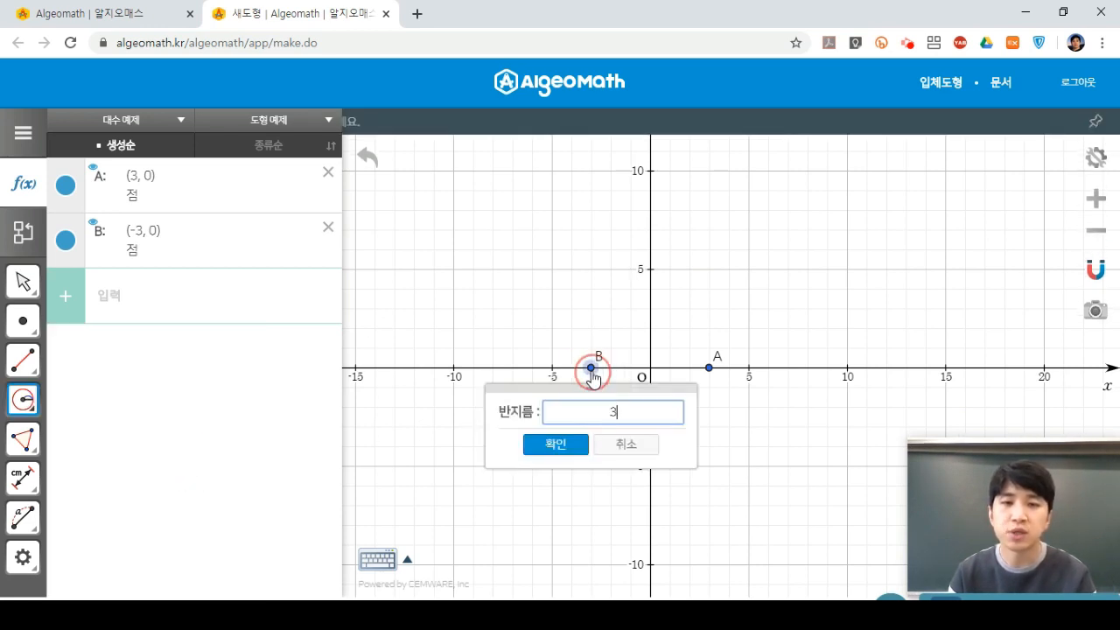
double_click(616, 415)
text(10)
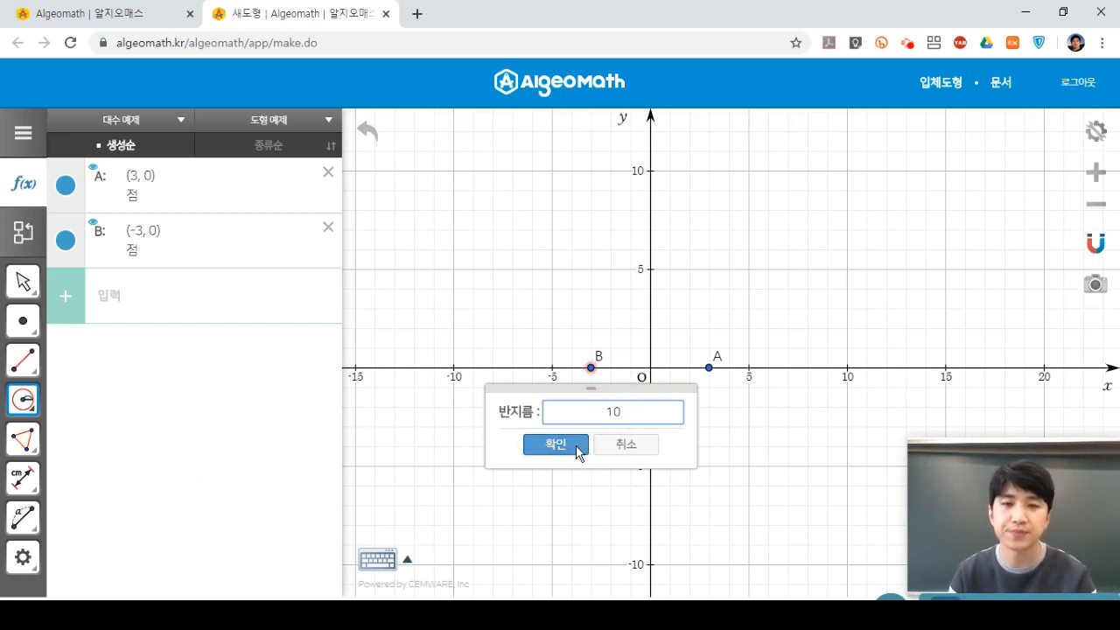
click(578, 451)
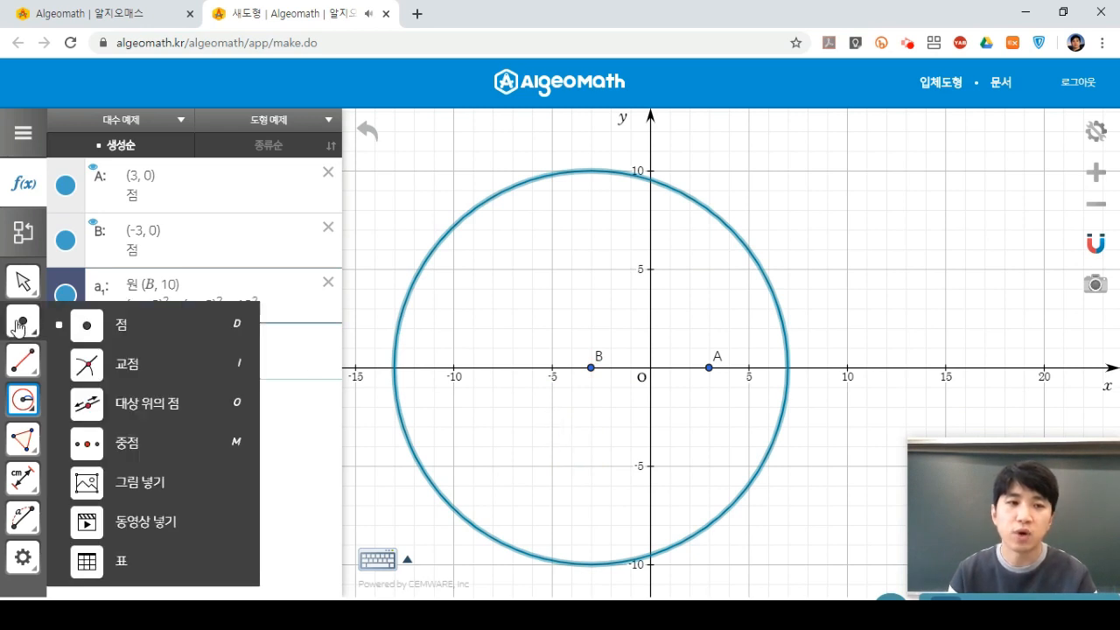
Place point C (5.37, 5.48) on the circle and start a segment from C.
click(133, 325)
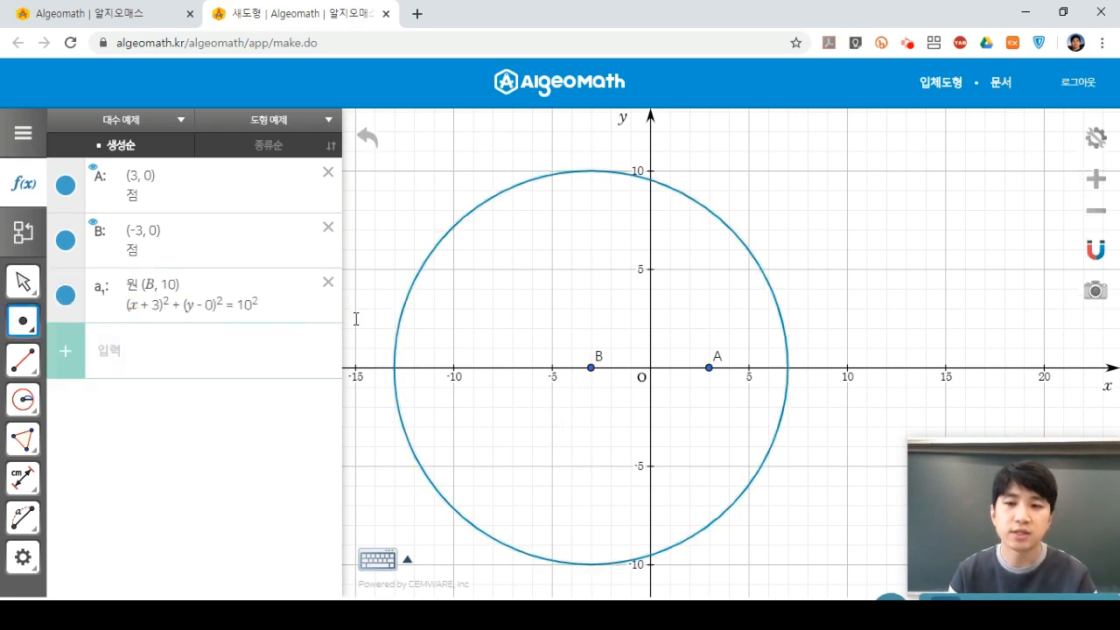
click(755, 260)
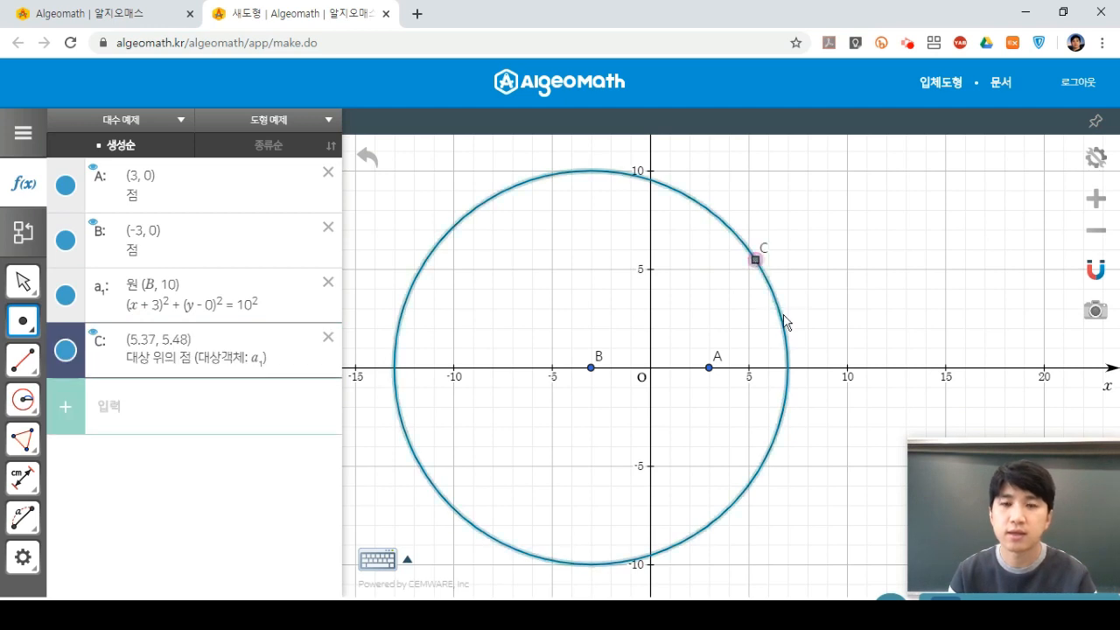
click(26, 362)
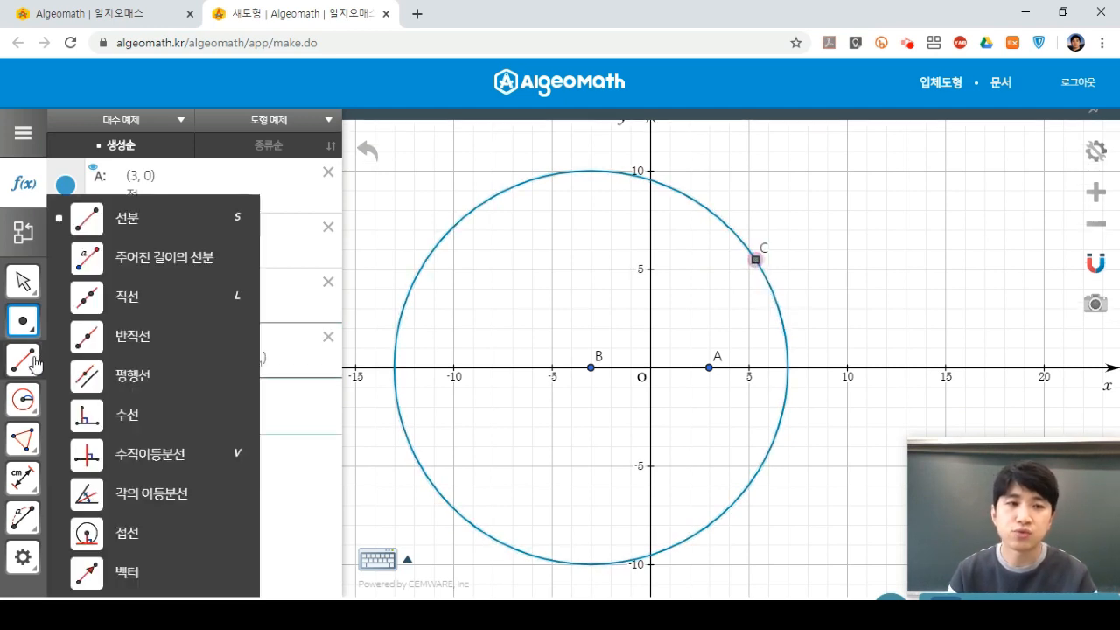
click(175, 220)
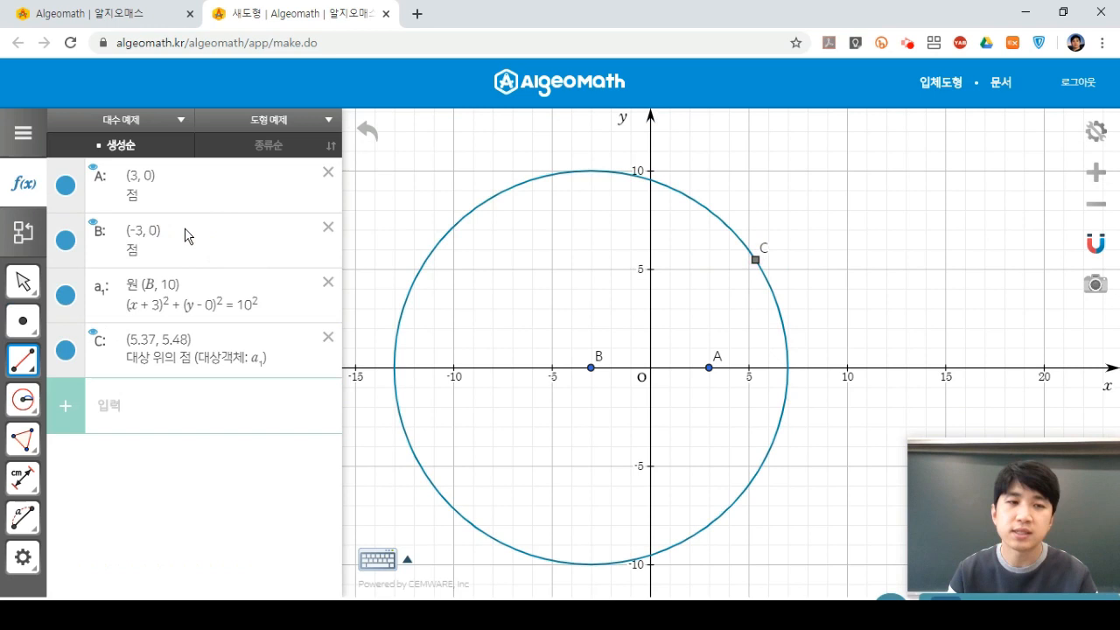
click(757, 262)
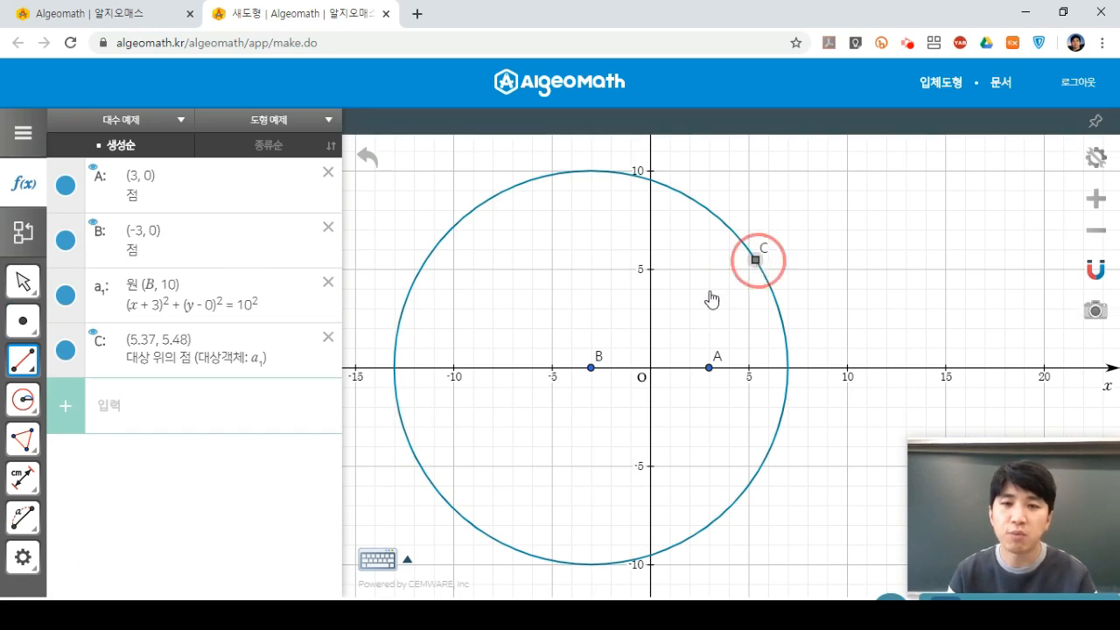
Finish segment b₁ from C to B (length 10), then sketch and erase freehand pen marks.
click(591, 367)
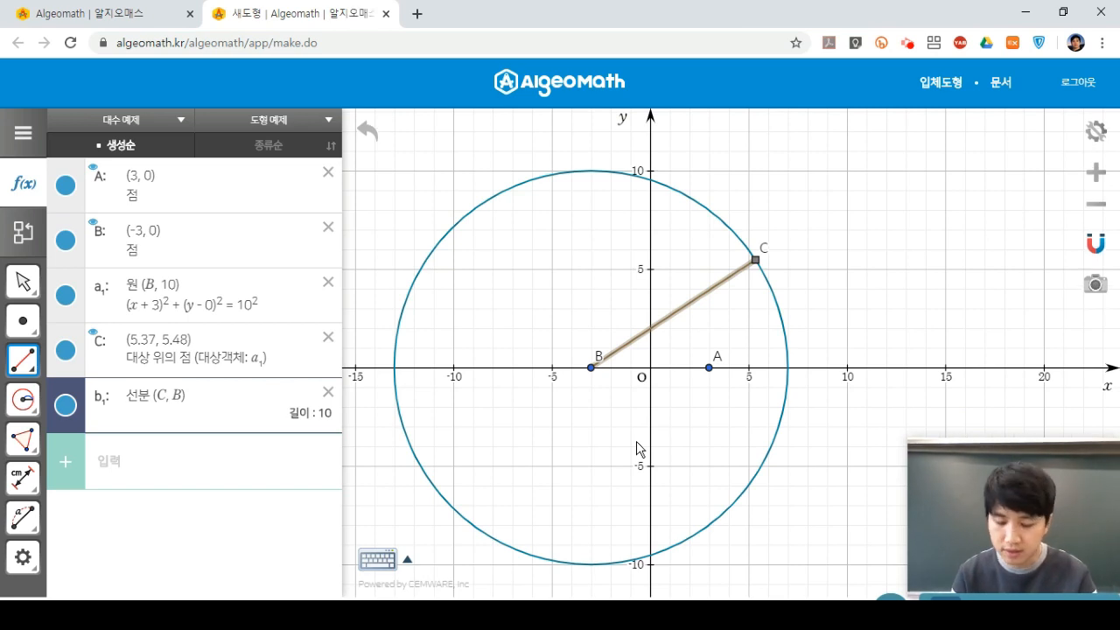
click(983, 604)
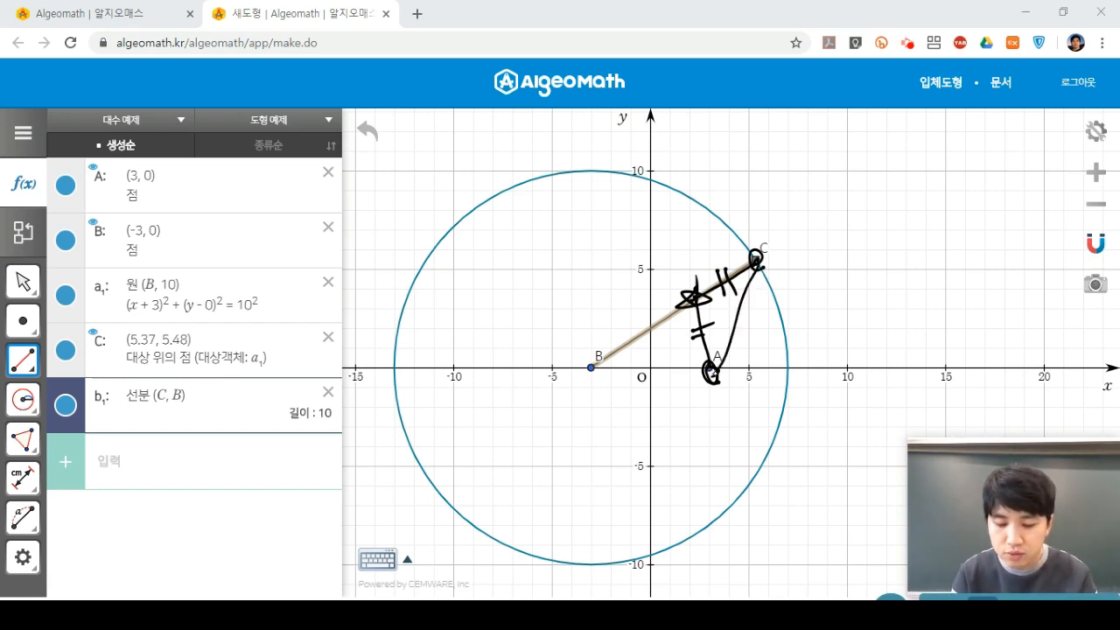
drag(652, 280, 780, 334)
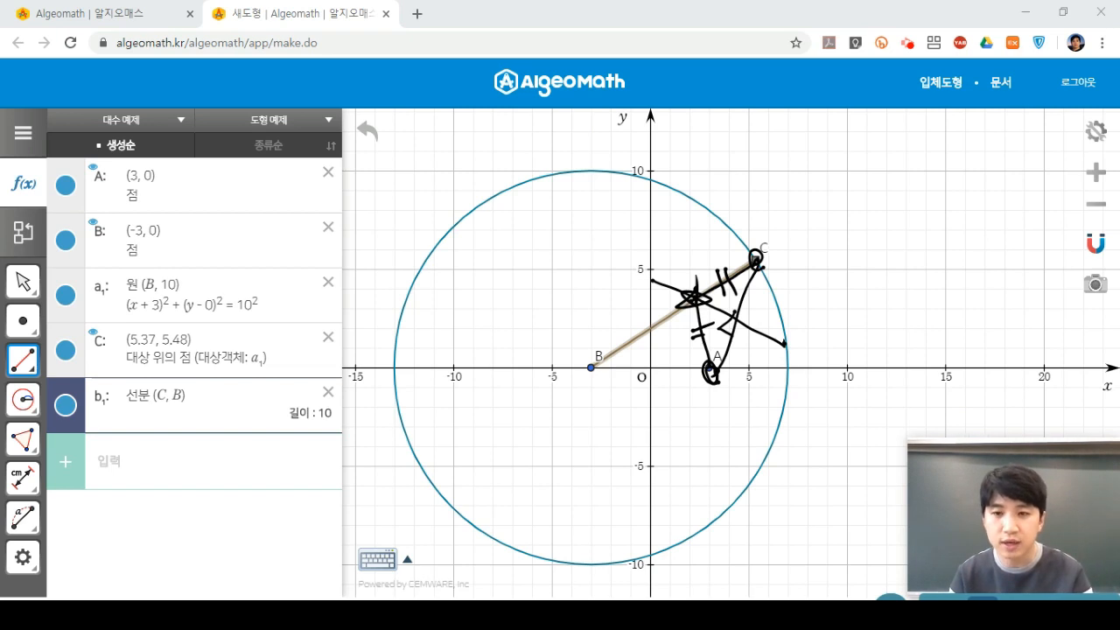
click(1032, 577)
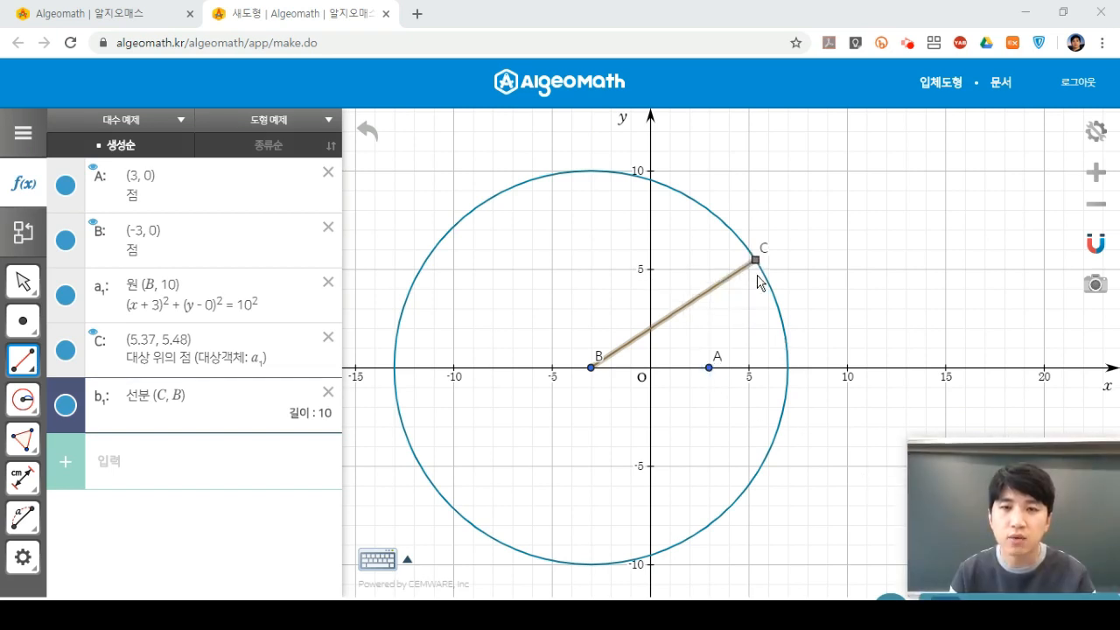
Draw segment CA (length 5.97) and mark its midpoint D.
click(33, 364)
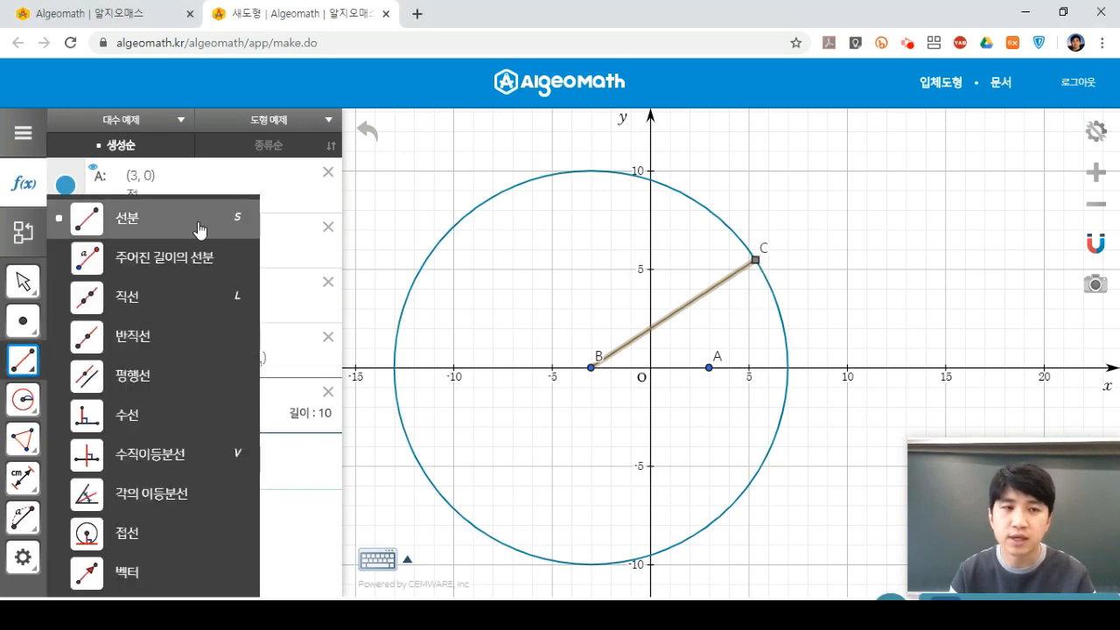
click(757, 261)
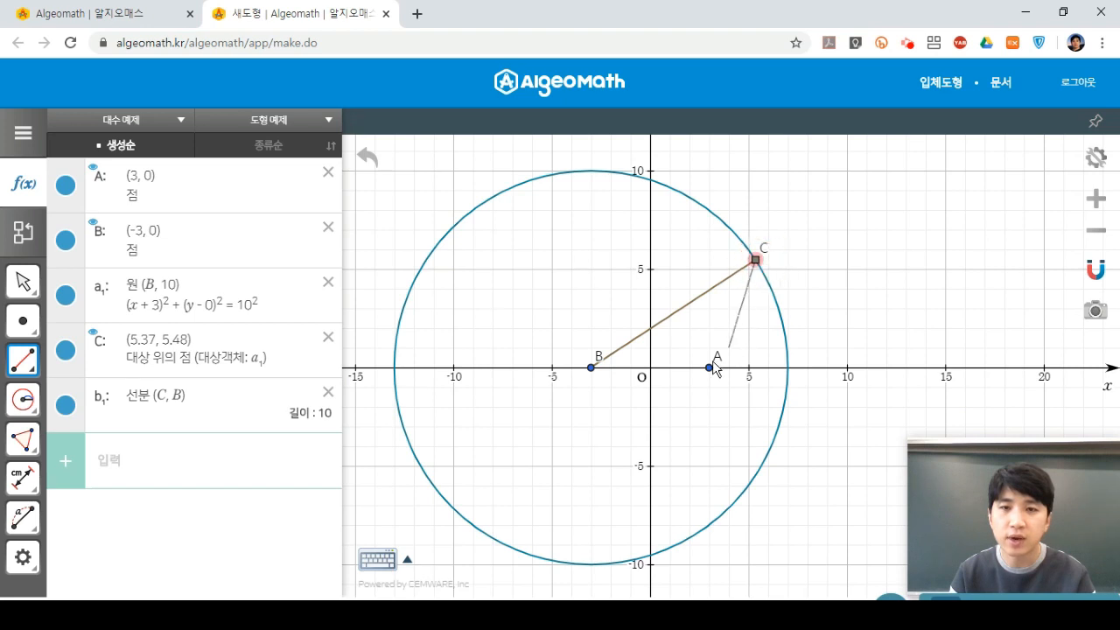
click(709, 369)
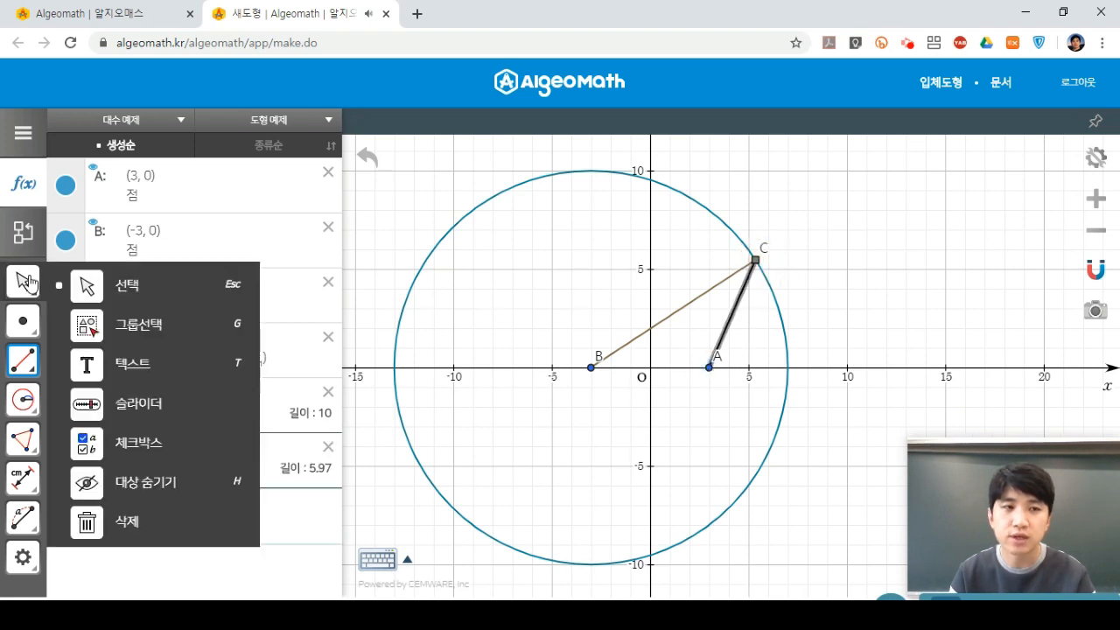
mouse_move(23, 323)
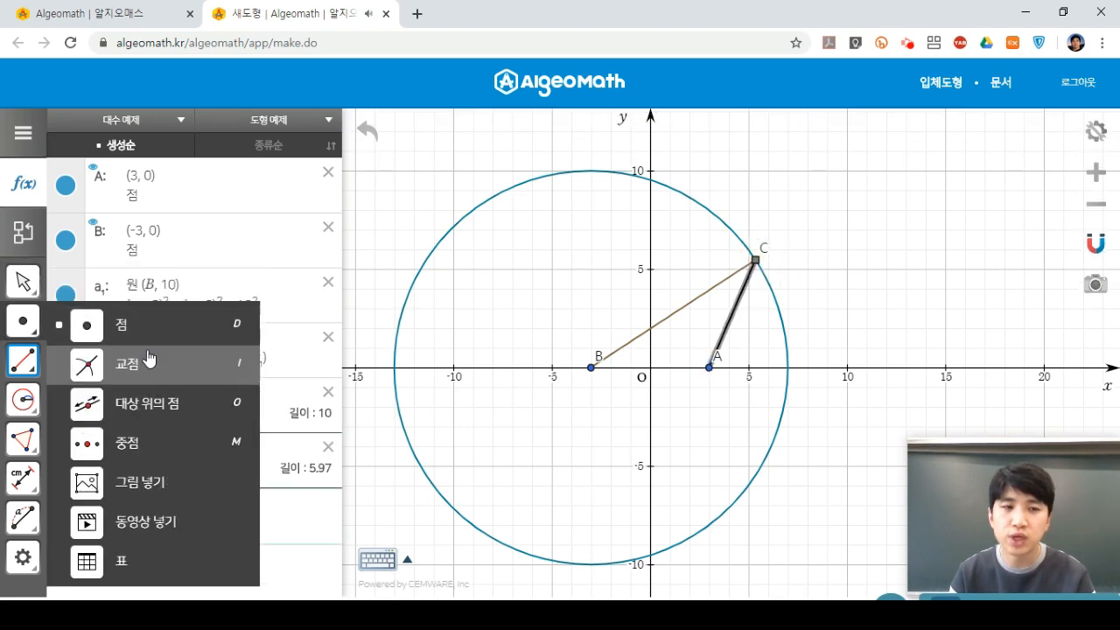
click(153, 448)
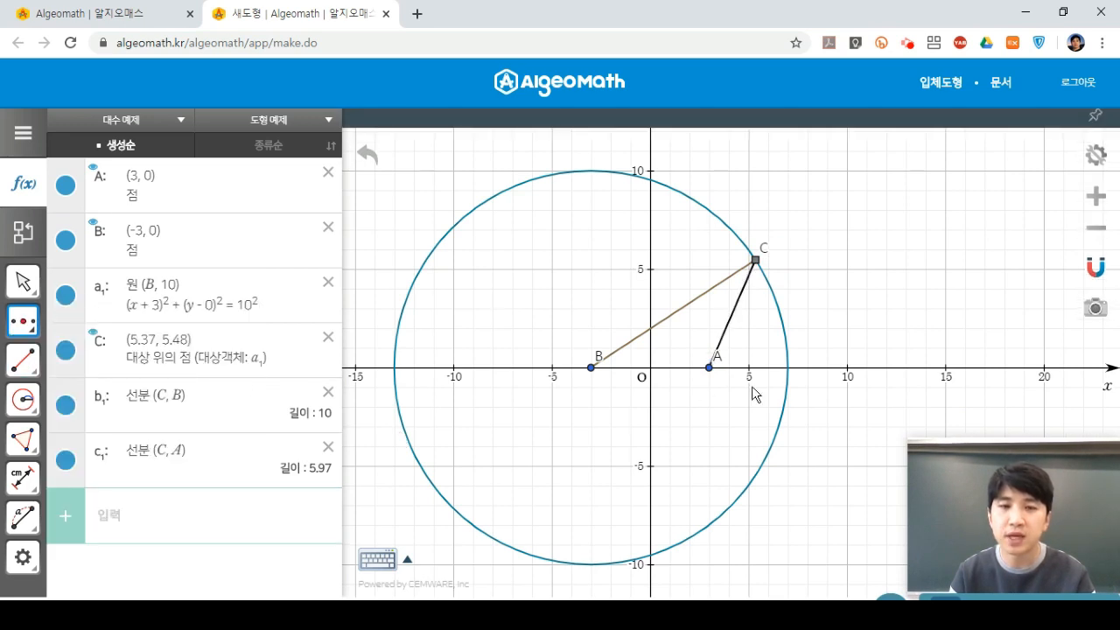
click(734, 320)
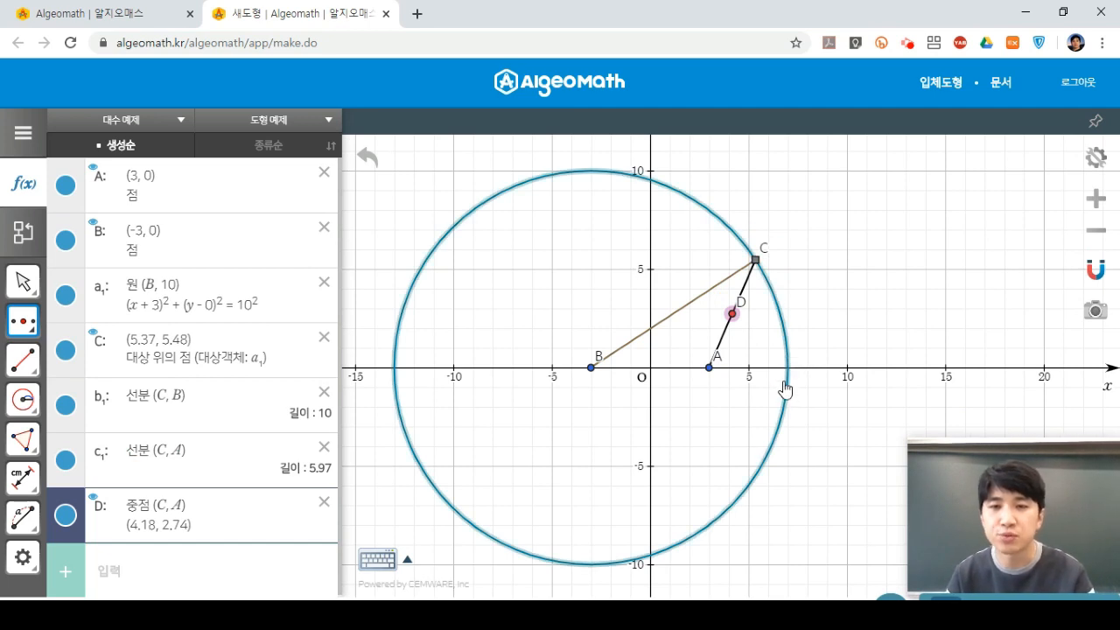
Construct perpendicular d₁ to CA through D and mark A₁ (2.37, 3.51) where it crosses CB.
click(26, 365)
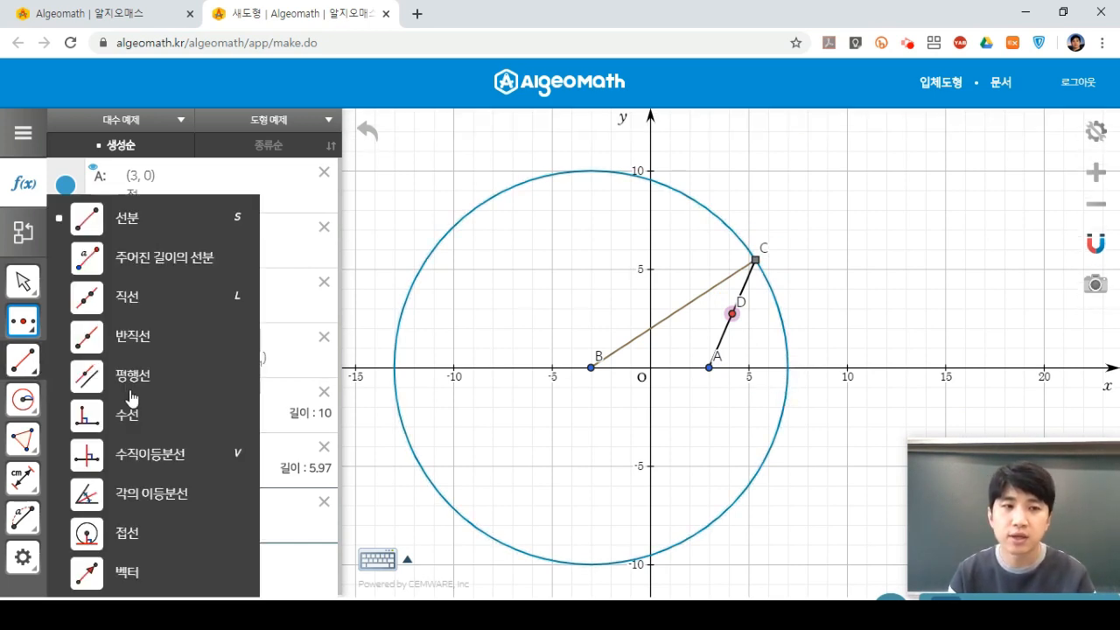
click(149, 420)
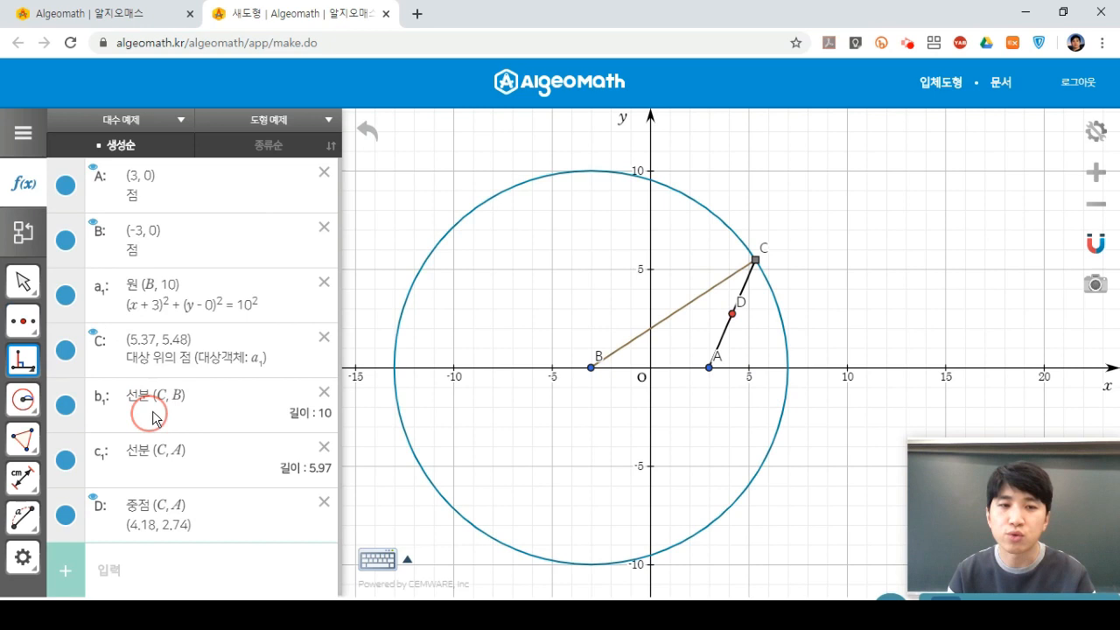
click(733, 316)
click(729, 338)
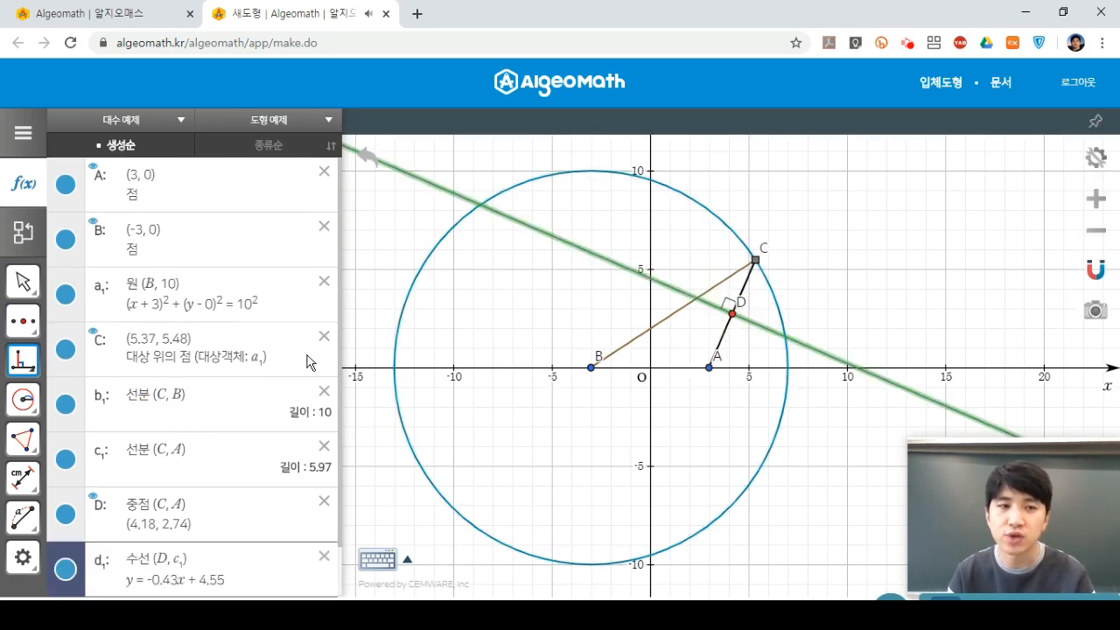
click(34, 329)
click(105, 320)
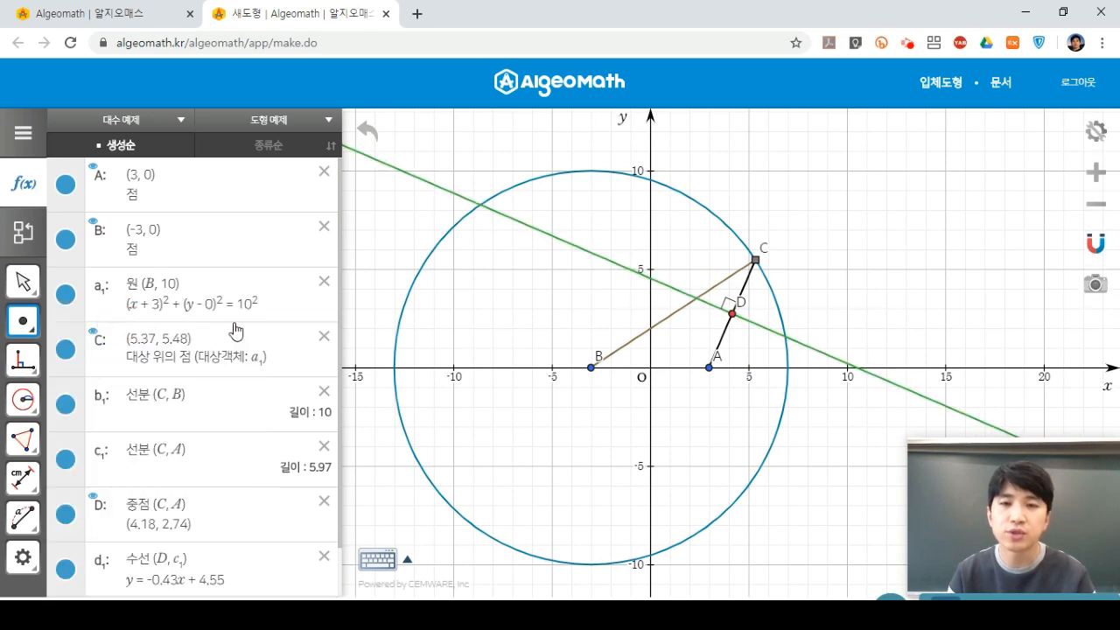
click(695, 299)
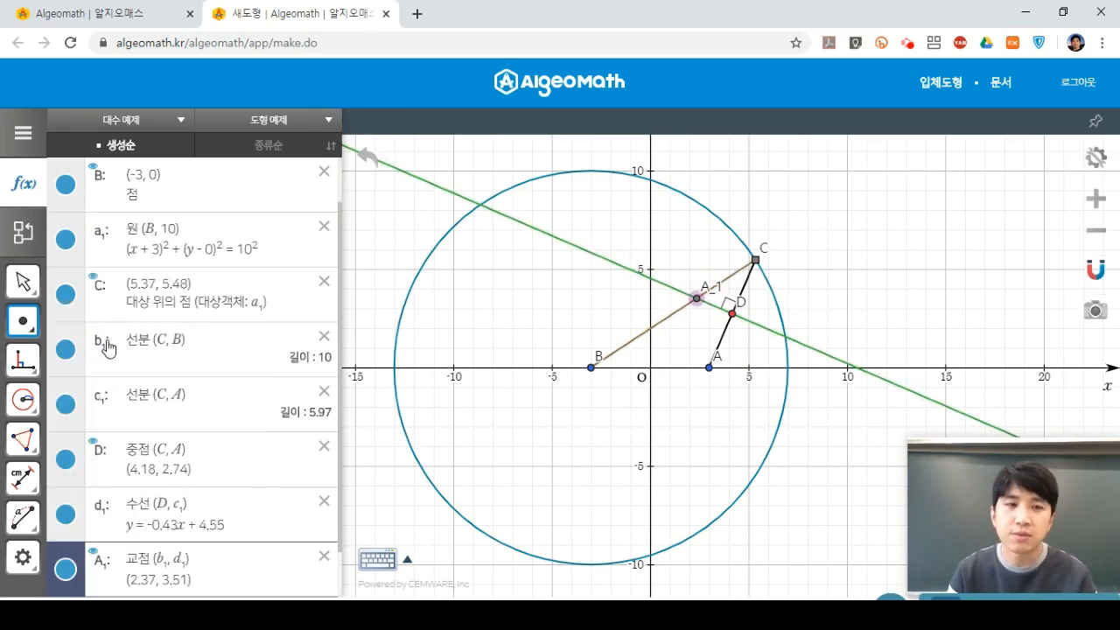
Draw segment f₁ from A₁ to A, length 3.57.
click(35, 360)
click(170, 226)
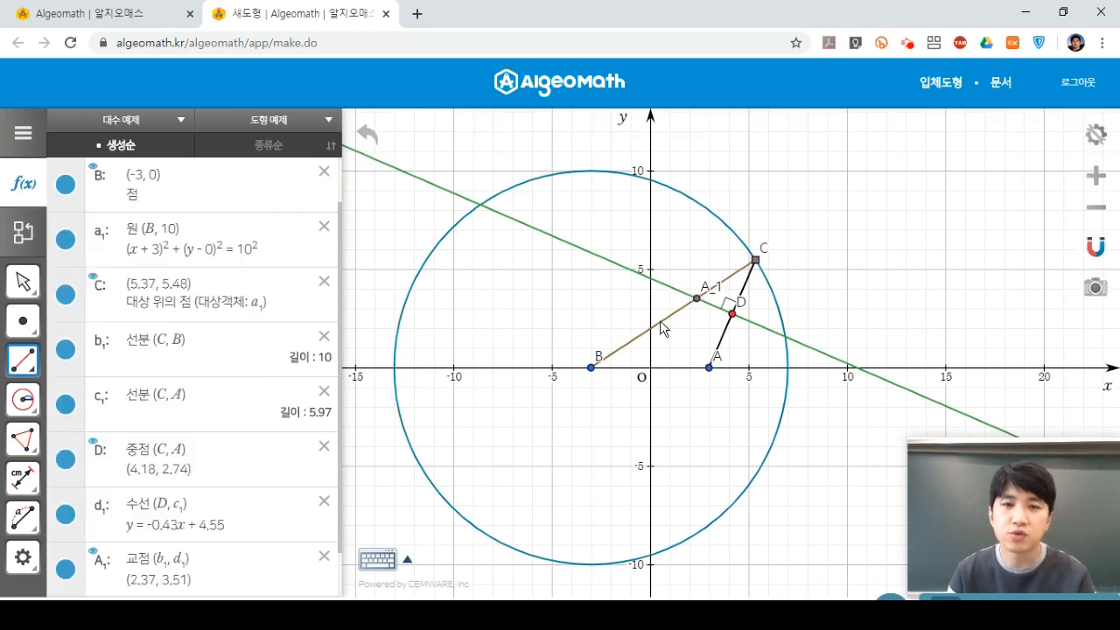
click(696, 299)
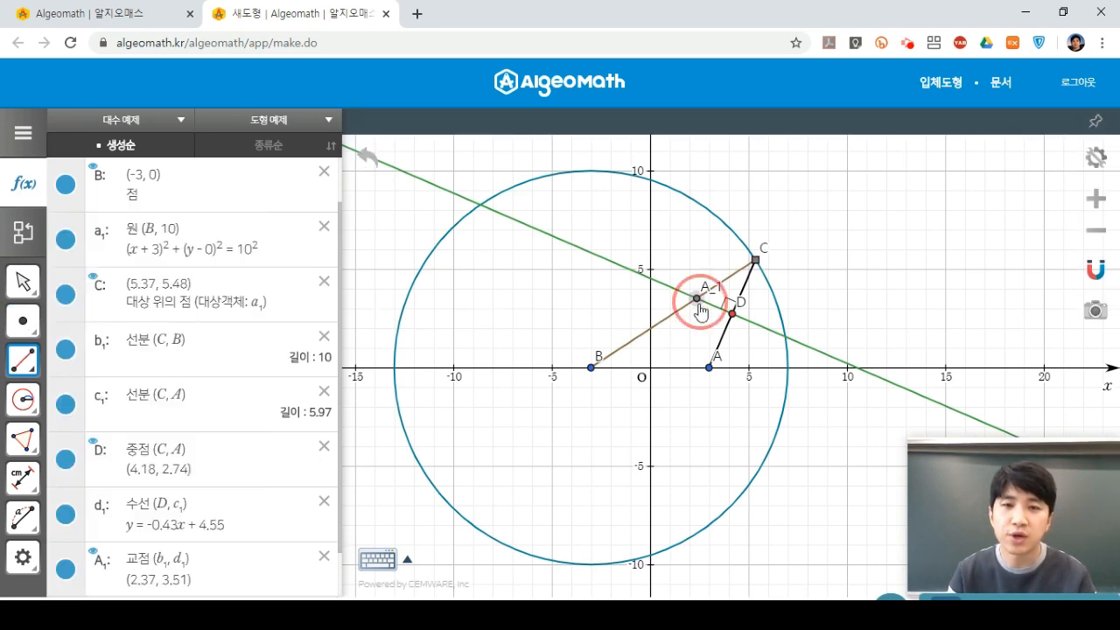
click(708, 369)
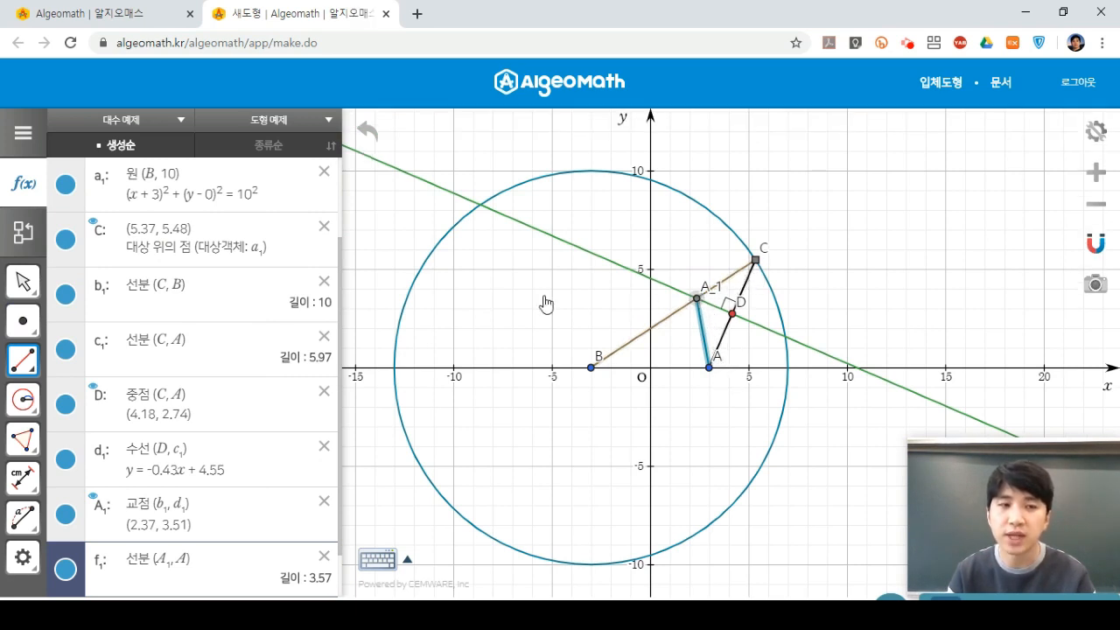
Select point A₁ and turn on its trace.
click(33, 289)
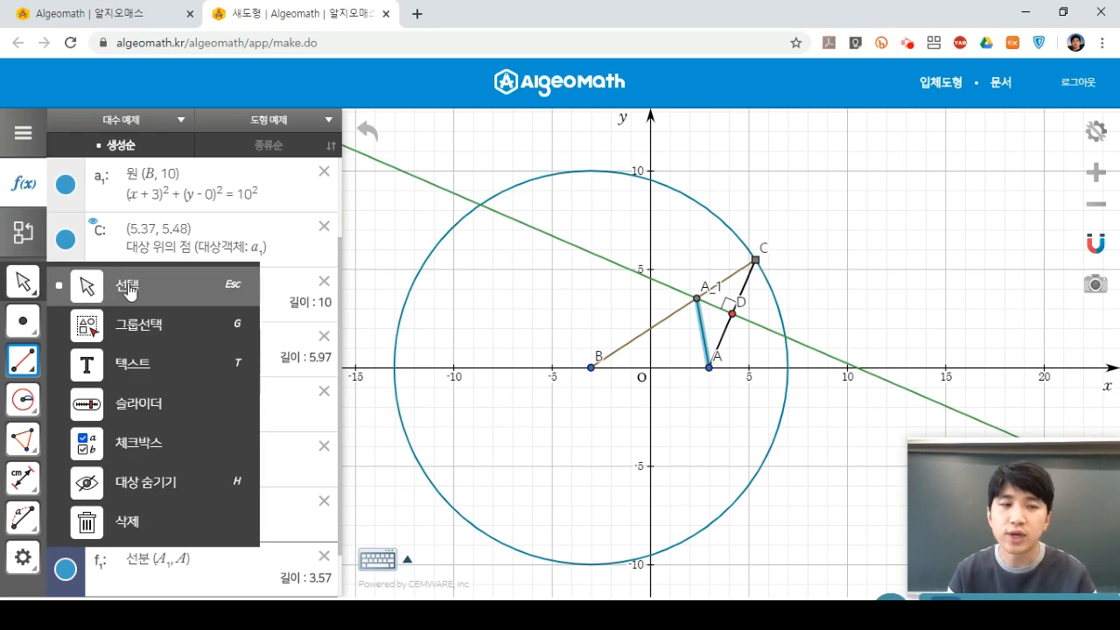
click(128, 289)
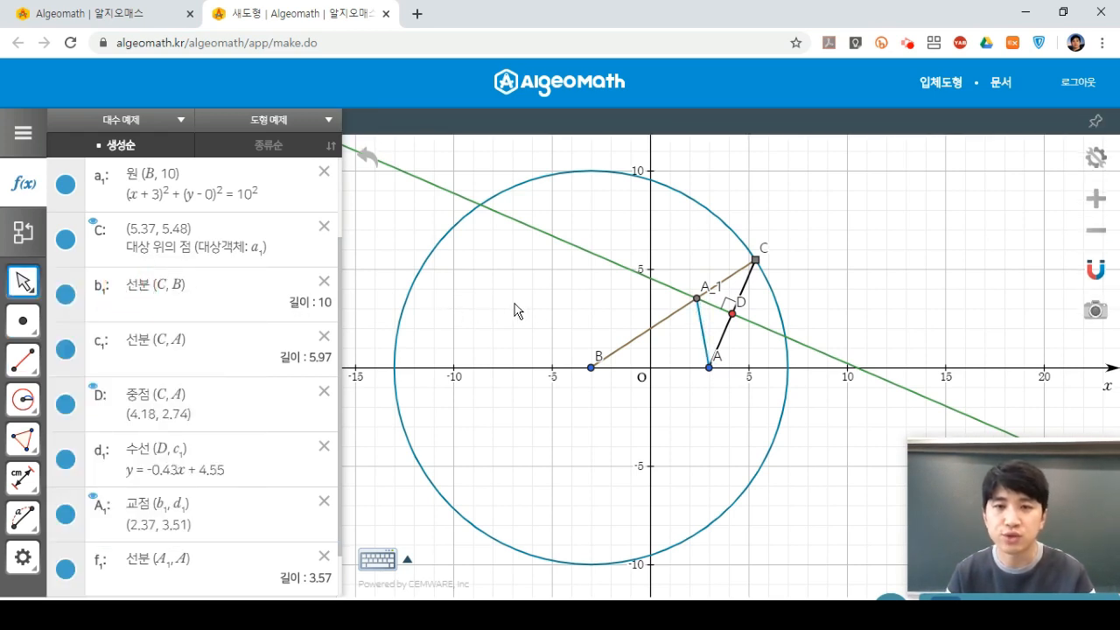
click(698, 301)
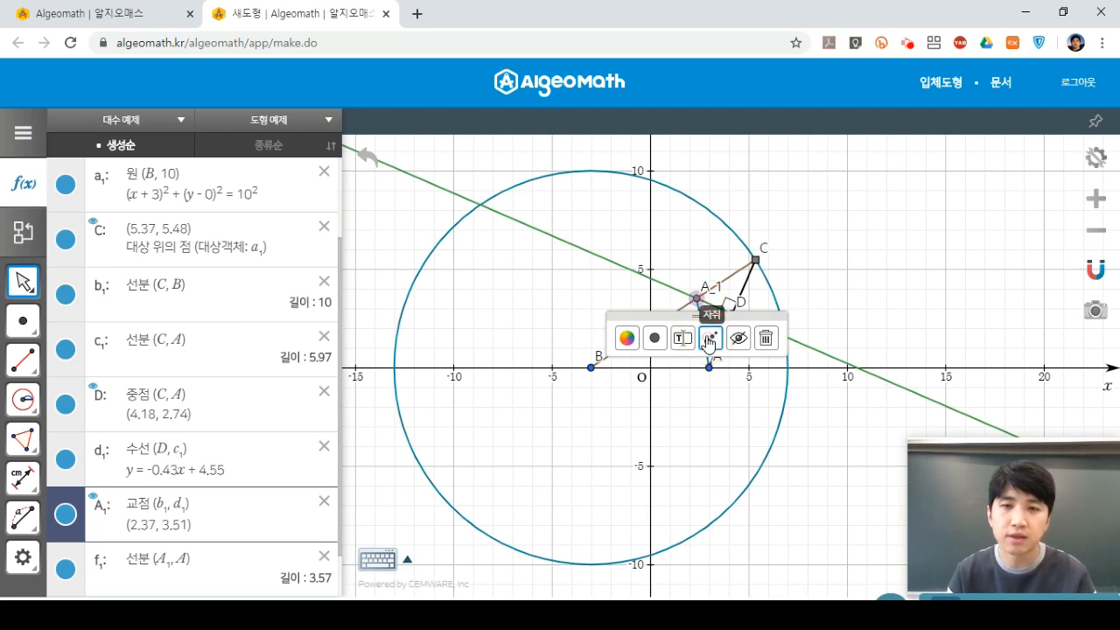
click(710, 340)
click(697, 256)
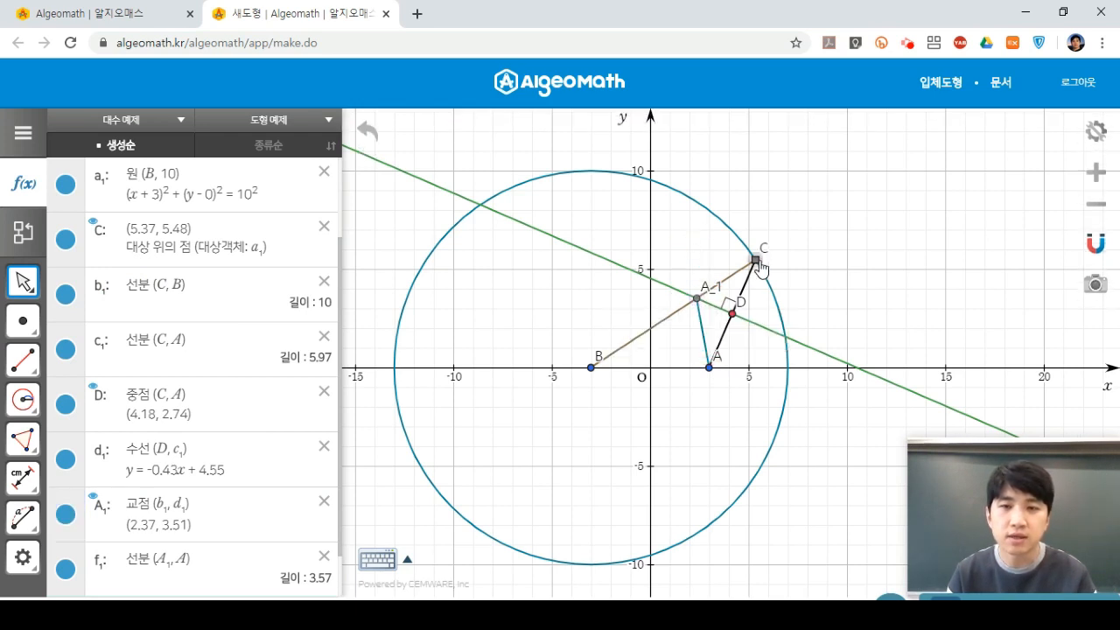
Drag C around circle a₁ so A₁'s trace forms a closed dotted ellipse around A and B.
mouse_move(760, 256)
mouse_down()
mouse_move(687, 198)
mouse_move(589, 181)
mouse_move(477, 243)
mouse_move(454, 276)
mouse_move(442, 381)
mouse_move(475, 480)
mouse_move(555, 530)
mouse_move(724, 514)
mouse_move(796, 450)
mouse_move(810, 366)
mouse_move(807, 324)
mouse_move(749, 253)
mouse_up()
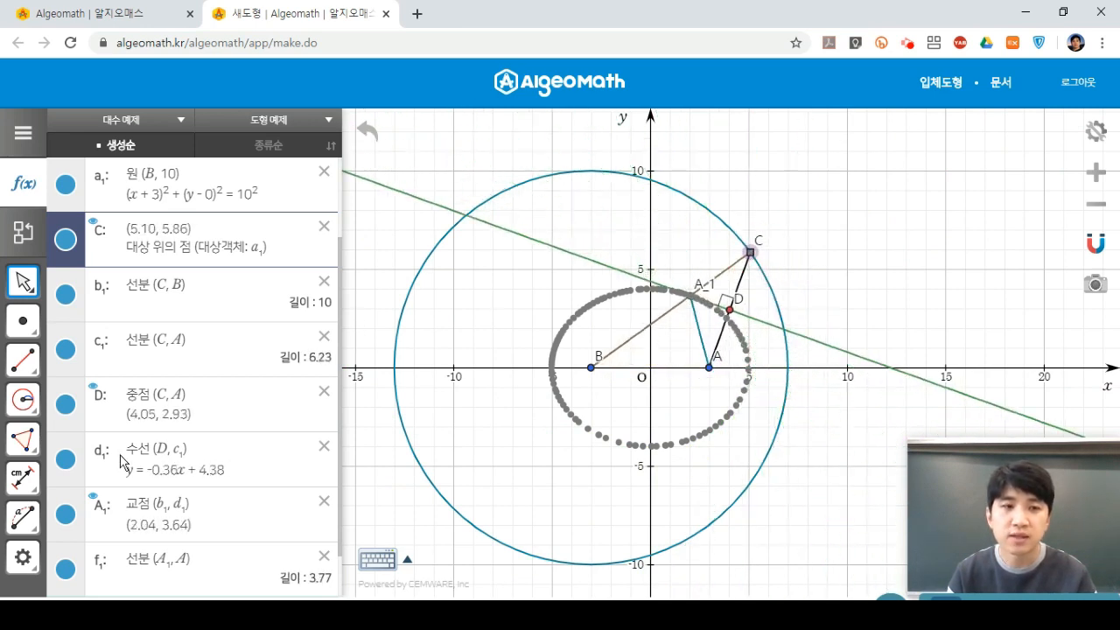
scroll(140, 472, down, 1)
Enter x²/25 + y²/16 = 1 as g₁, plotted over A₁'s dotted trace.
click(149, 580)
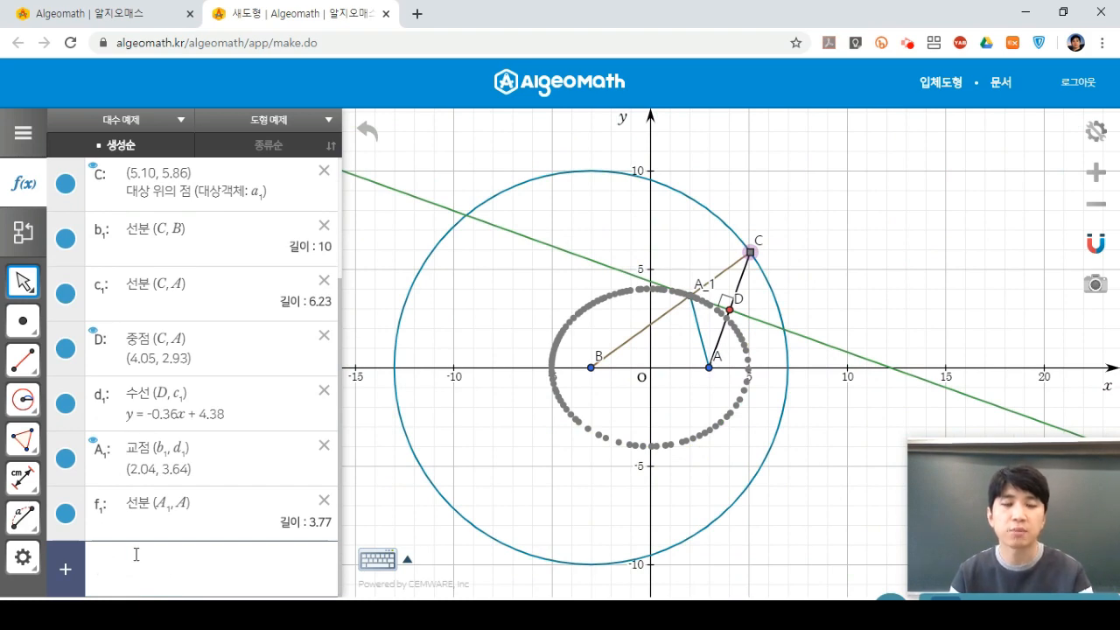
key(ctrl+plus)
key(ctrl+plus)
key(ctrl+plus)
text(x^2)
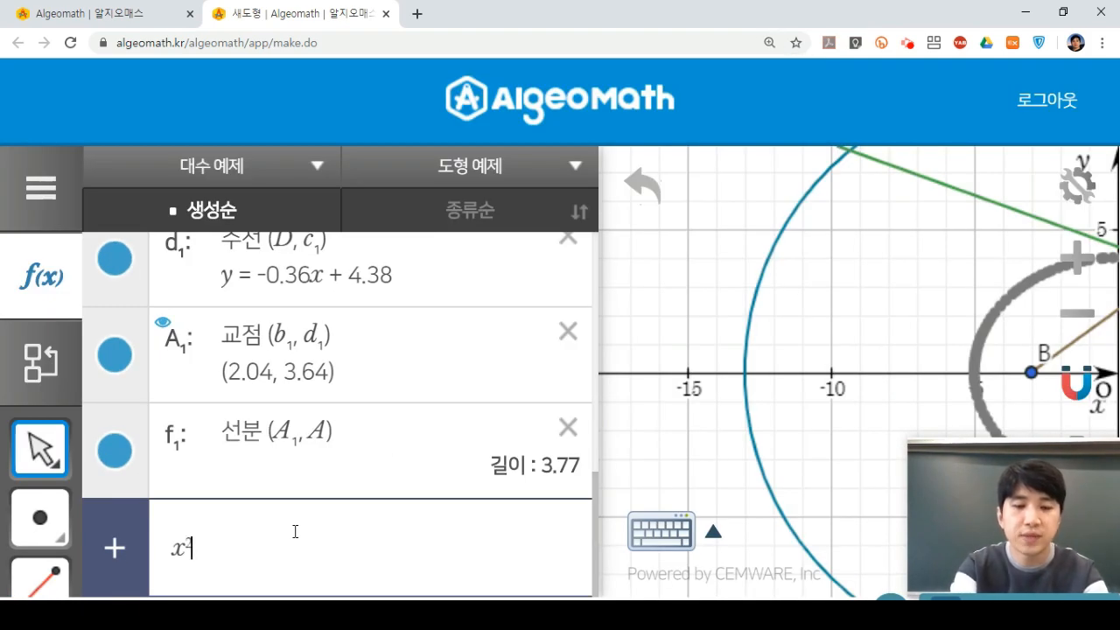
key(Right)
text(/25)
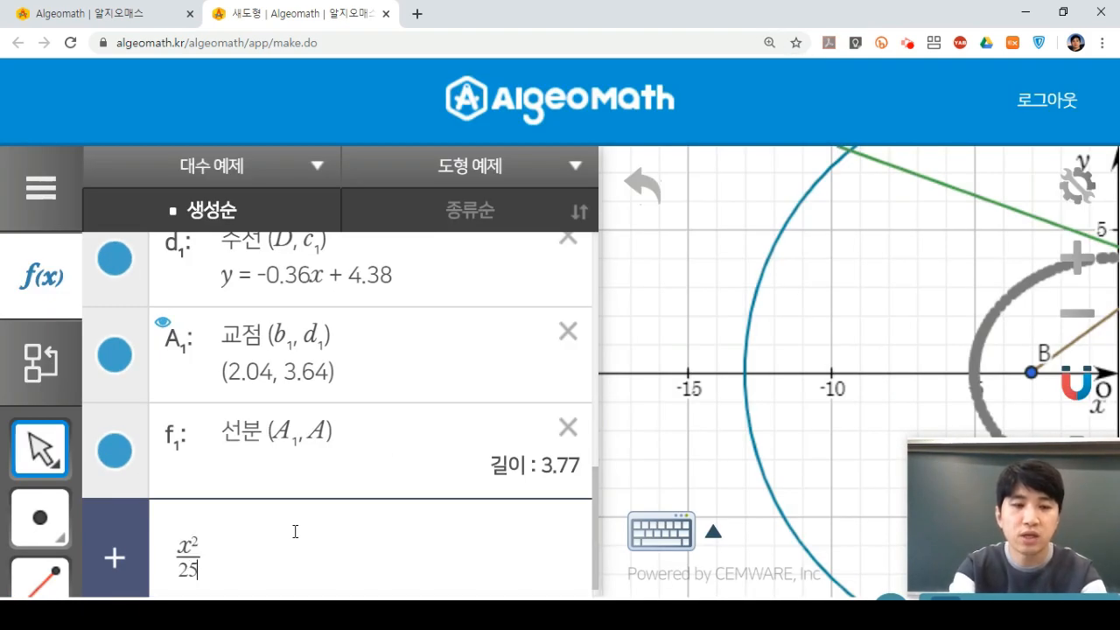
key(Right)
text(+y)
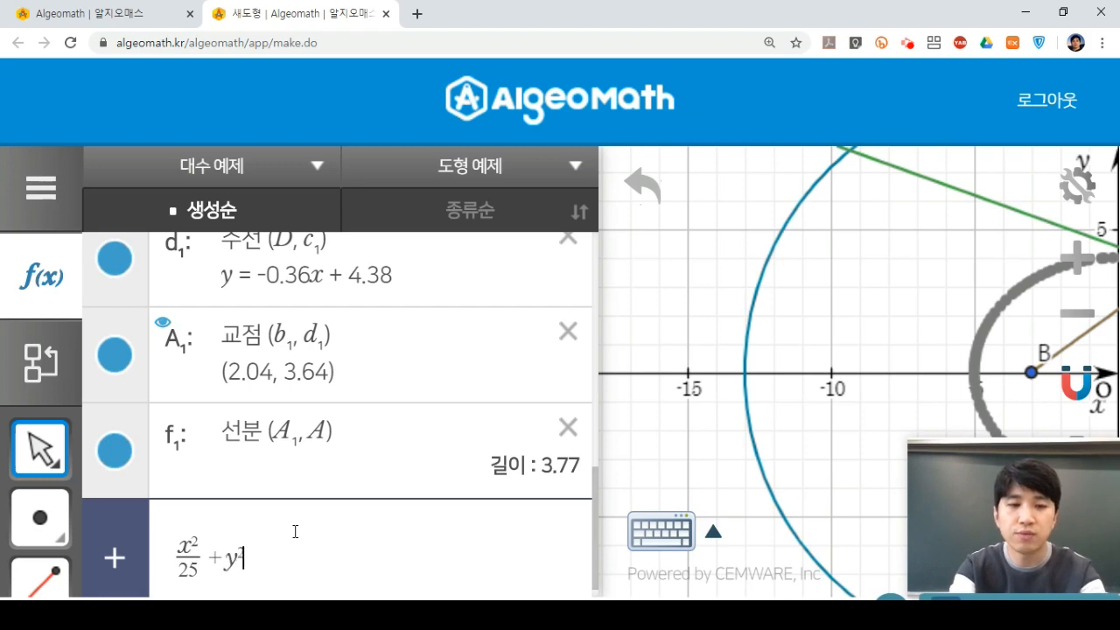
text(^2)
key(Right)
text(/16)
key(Right)
text(= 1)
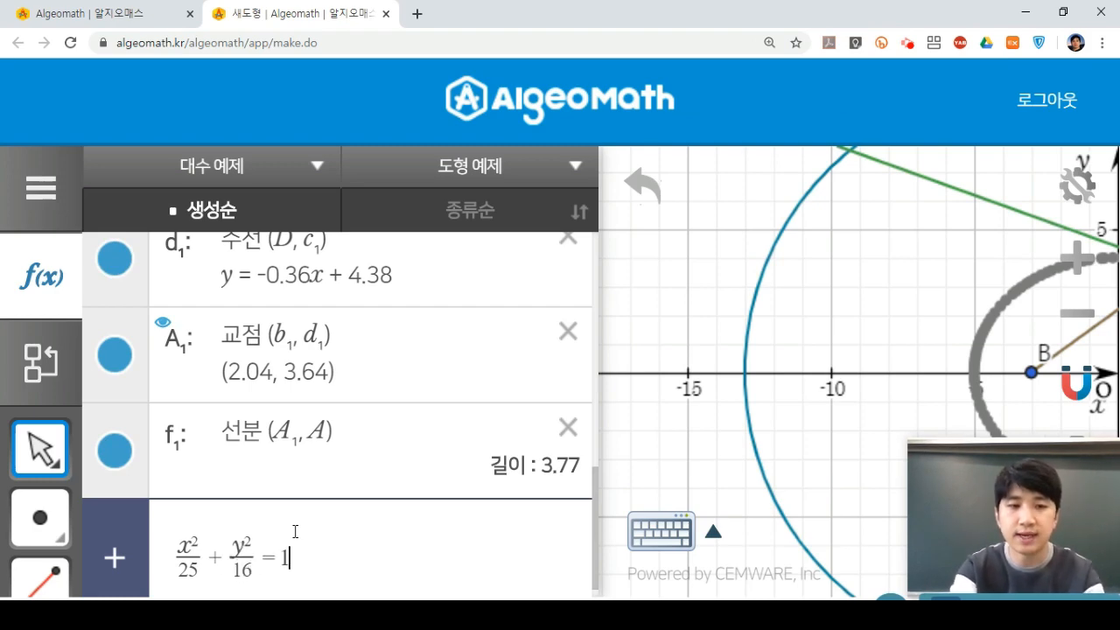
key(Return)
key(ctrl+0)
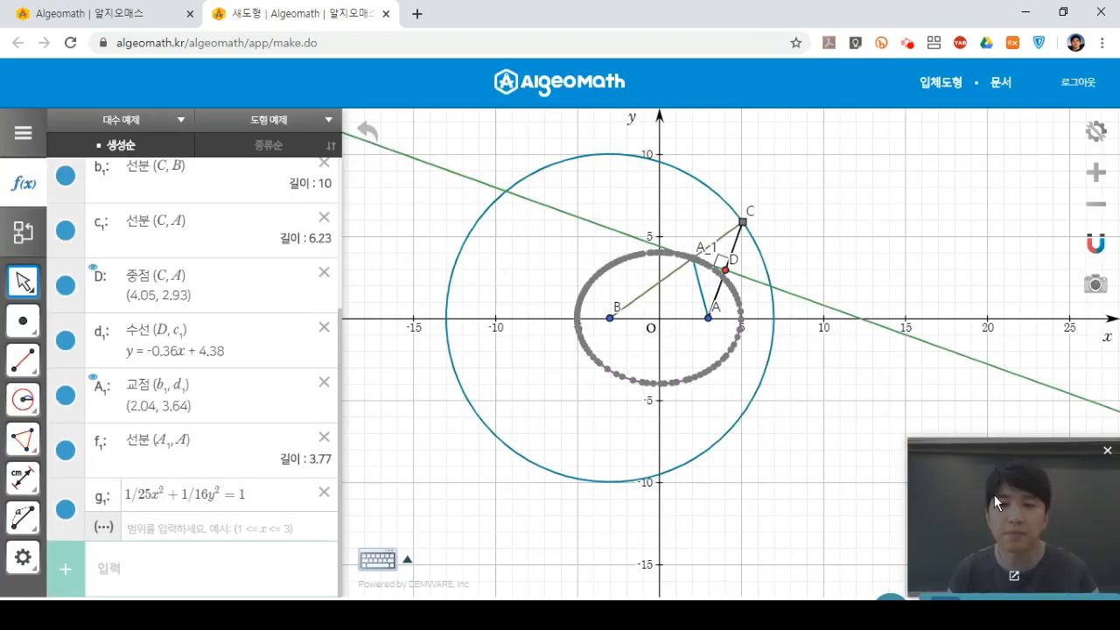
drag(996, 488, 998, 409)
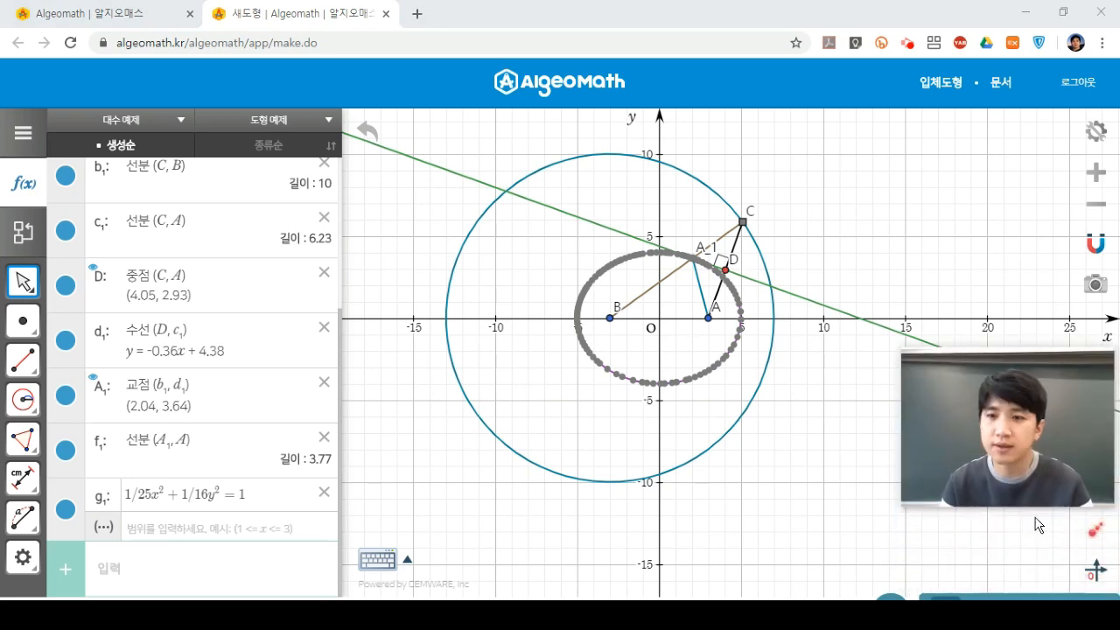
Clear the trace dots and move C to (-0.25, 9.62), confirming A₁ (-1.94, 3.68) stays on g₁.
click(1096, 535)
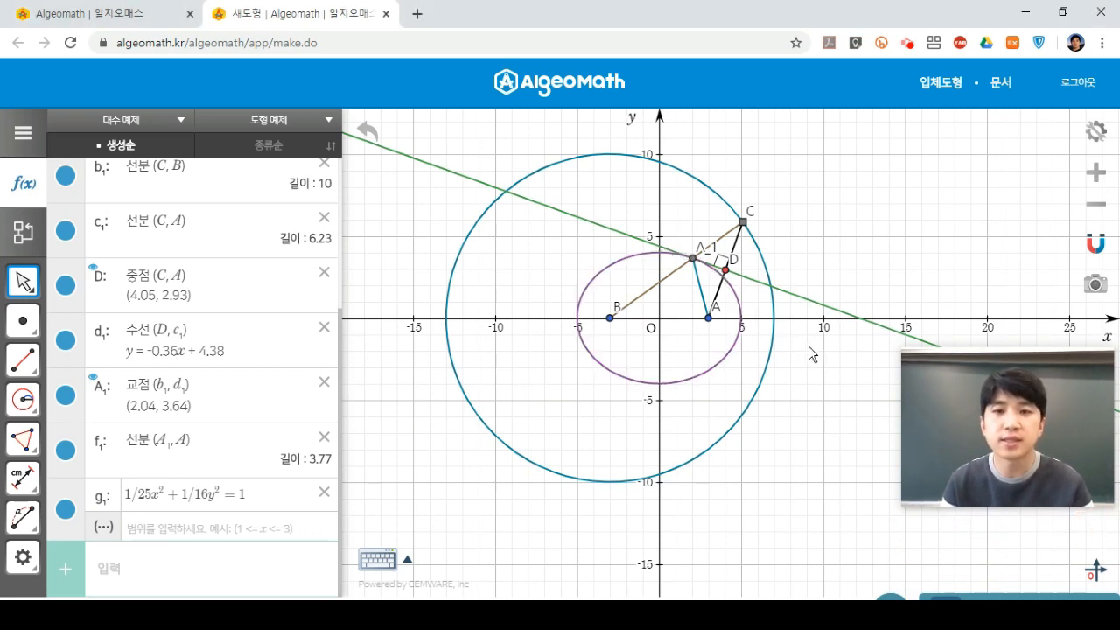
drag(1004, 425, 1010, 501)
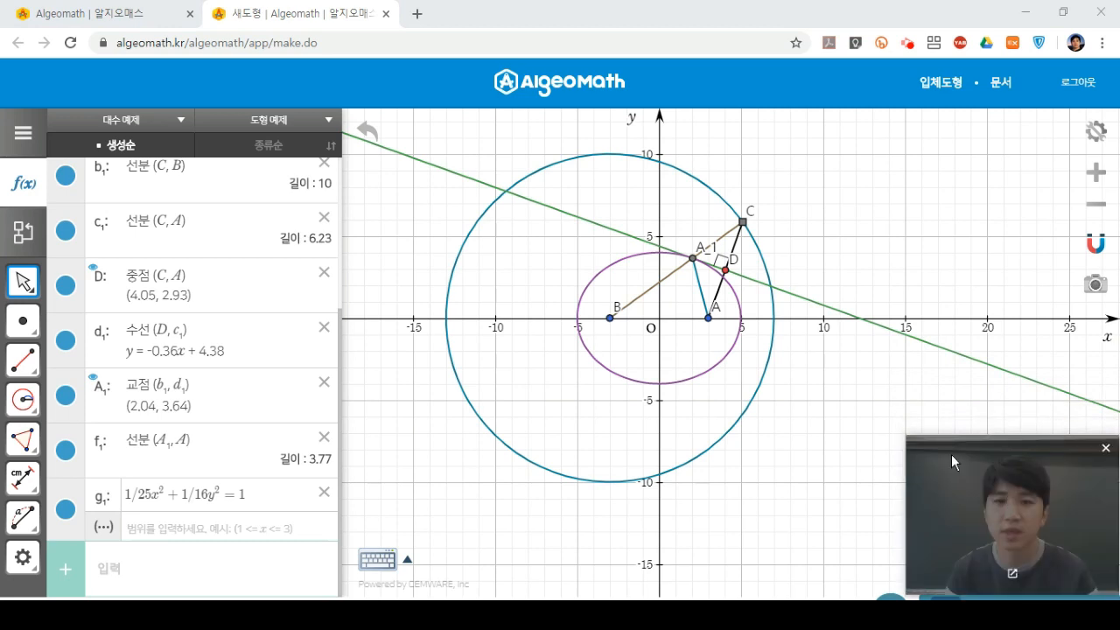
drag(748, 229, 639, 157)
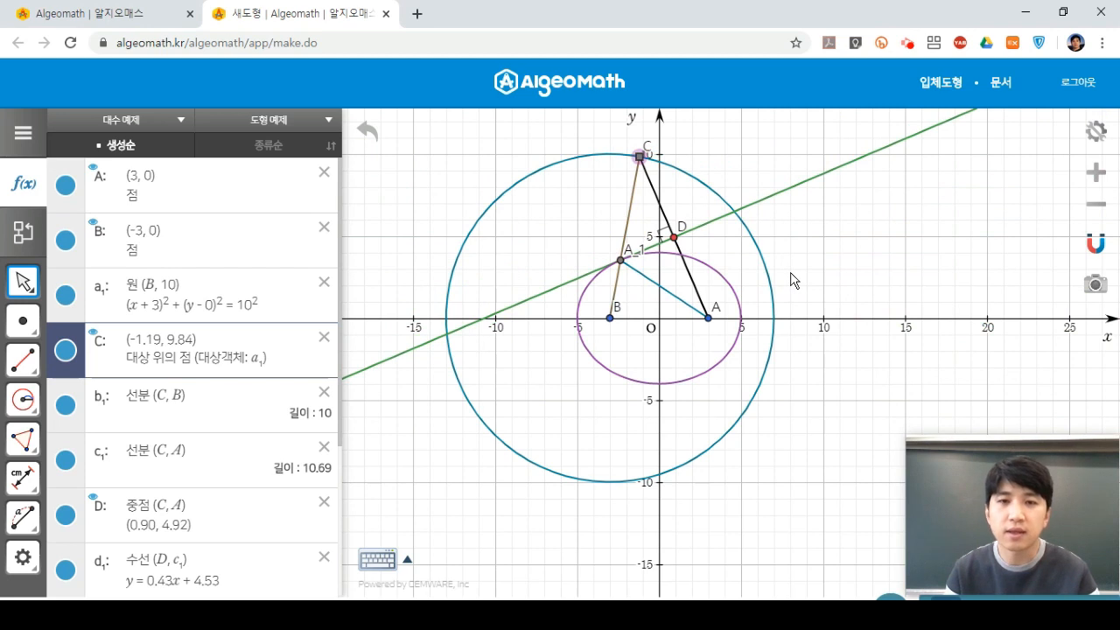
click(774, 205)
click(622, 262)
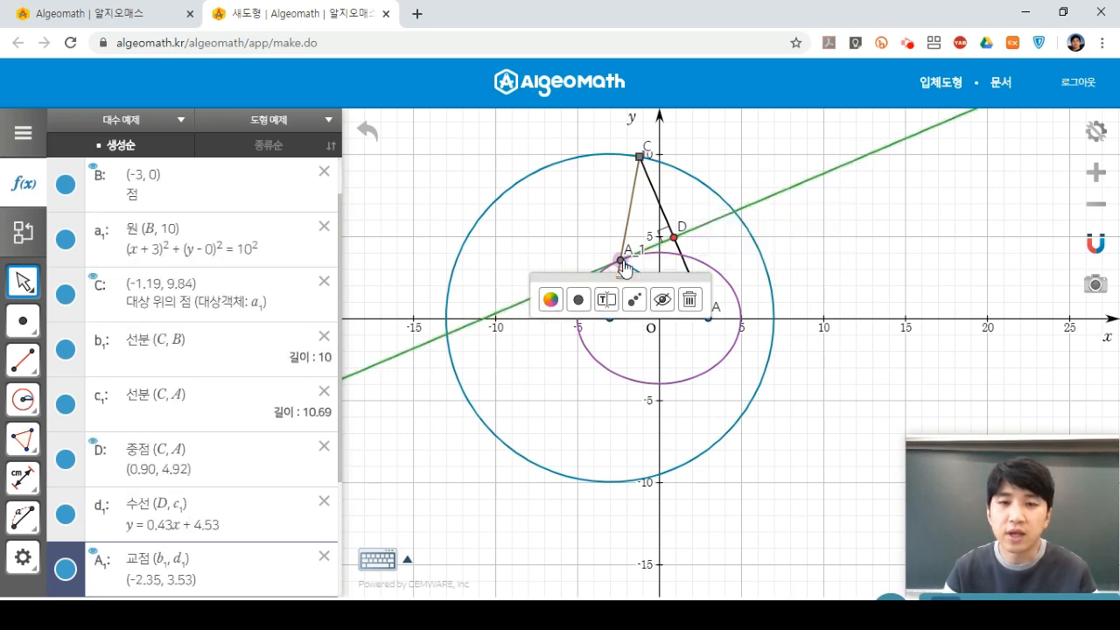
click(794, 229)
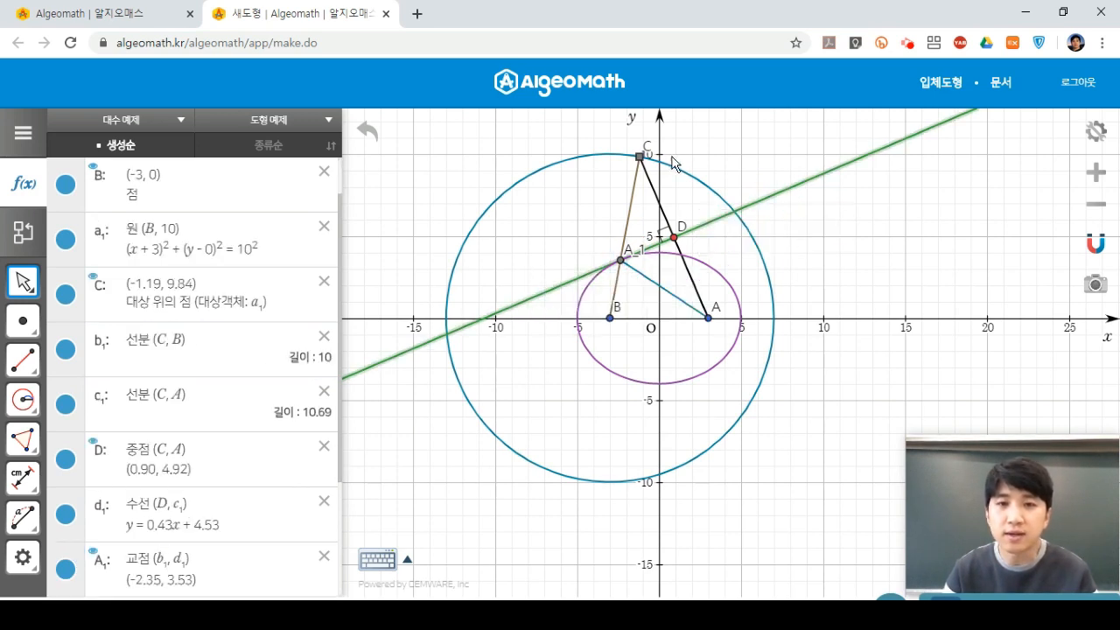
mouse_move(643, 161)
mouse_down()
mouse_move(535, 175)
mouse_move(501, 199)
mouse_move(576, 167)
mouse_move(667, 159)
mouse_move(655, 154)
mouse_up()
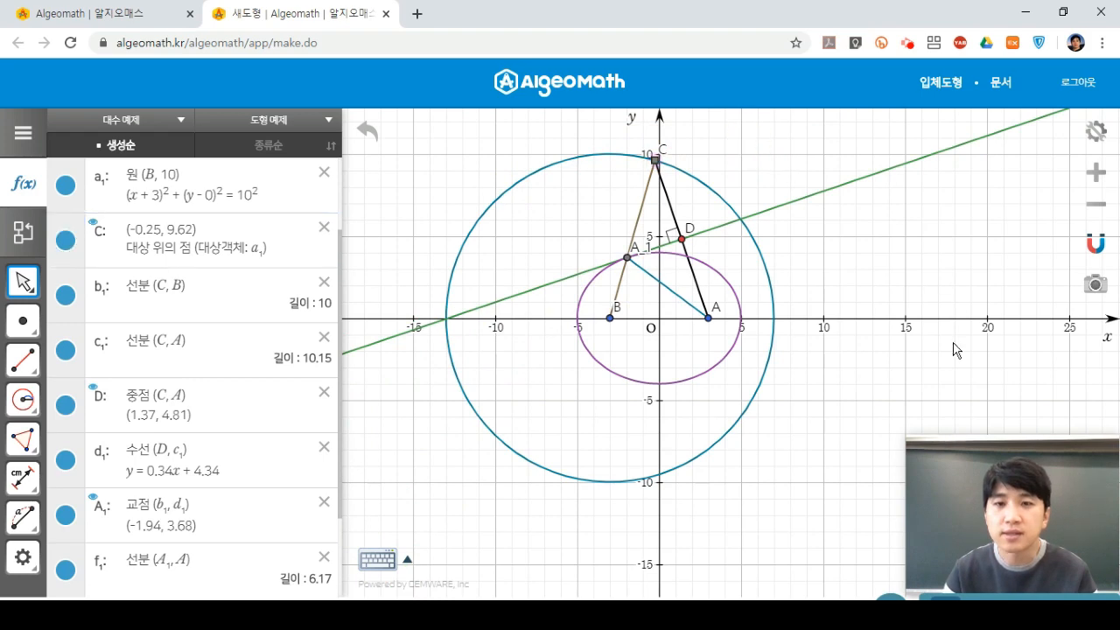
Capture the graph to the whiteboard, mark A₁ in red, and draw black arrows A→A₁→B.
key(super+shift+s)
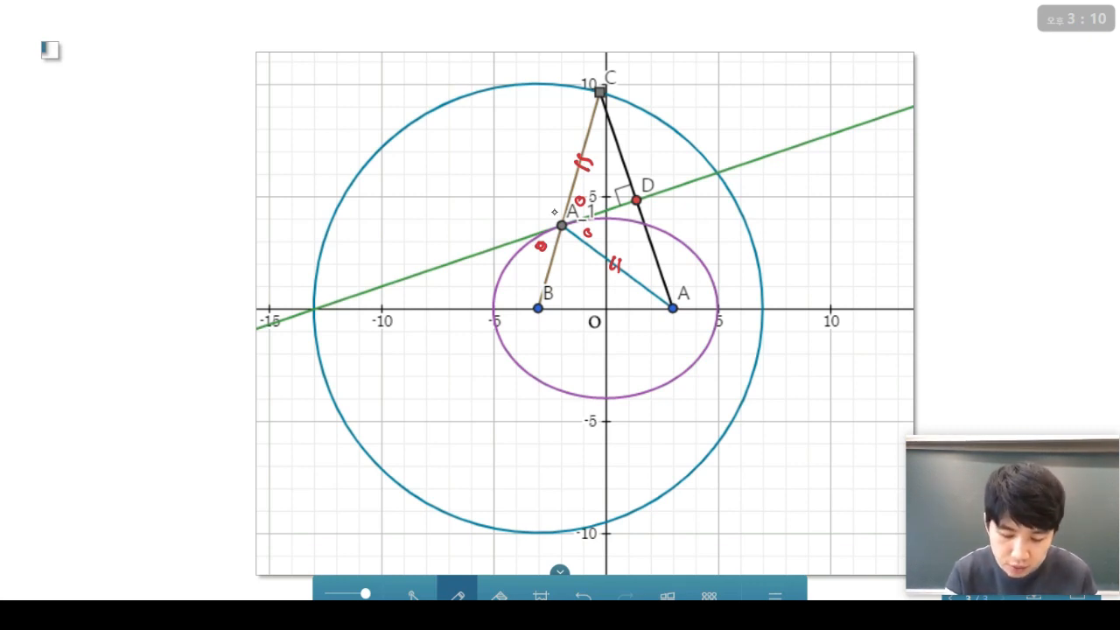
drag(544, 175, 554, 216)
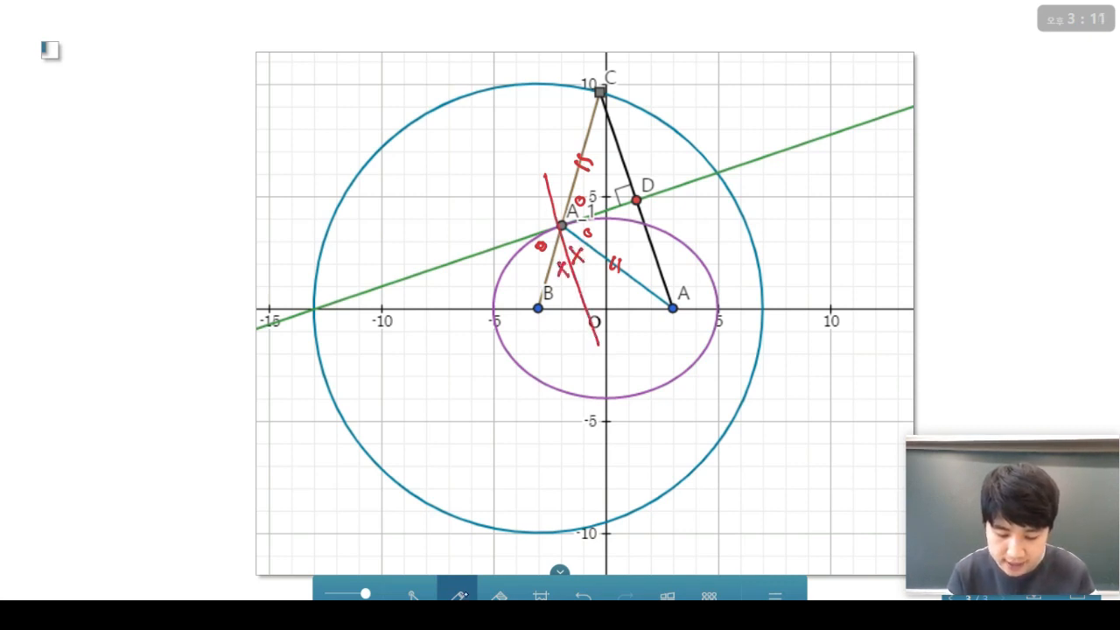
click(458, 595)
click(450, 512)
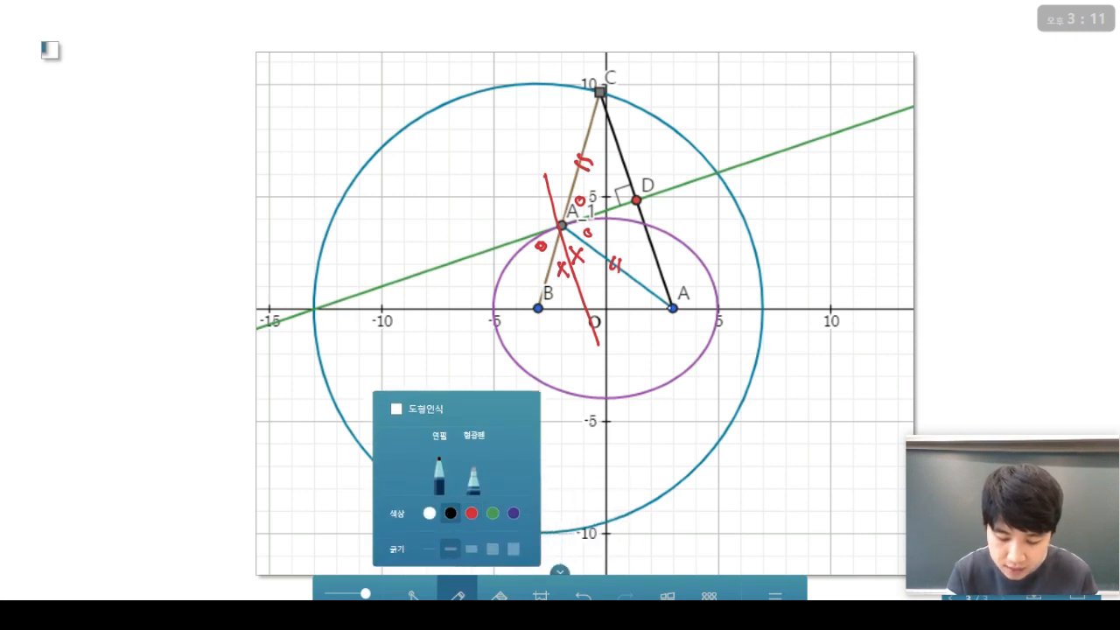
drag(670, 309, 634, 278)
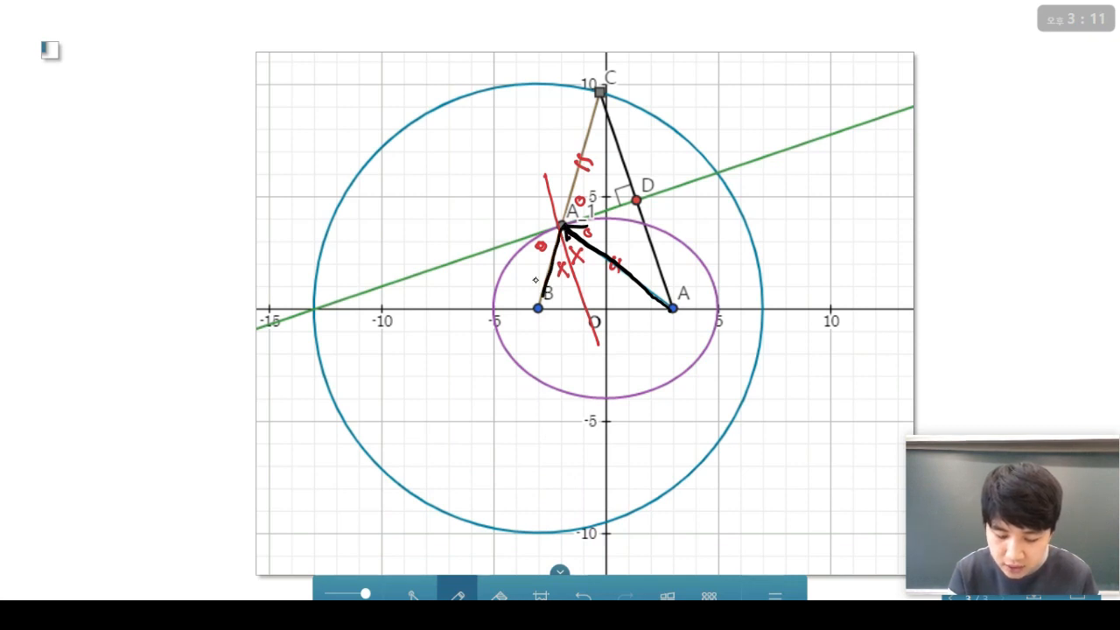
drag(535, 279, 554, 292)
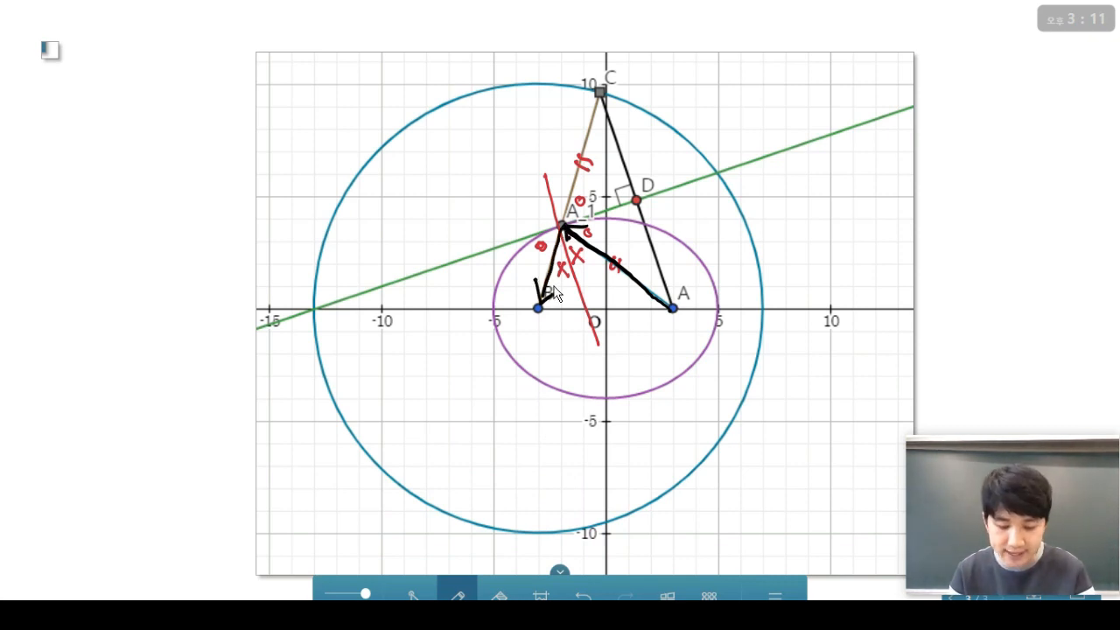
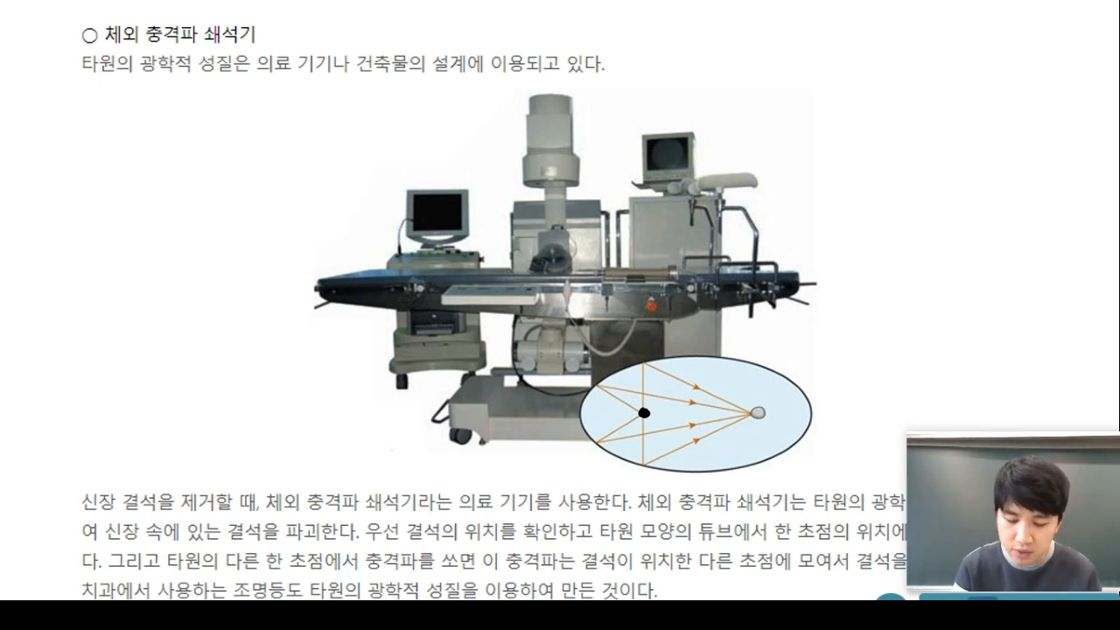
Draw ink rays from the focus dot to the ellipse edge, reflecting to the right focus.
mouse_move(644, 413)
mouse_down()
mouse_move(600, 385)
mouse_move(745, 408)
mouse_up()
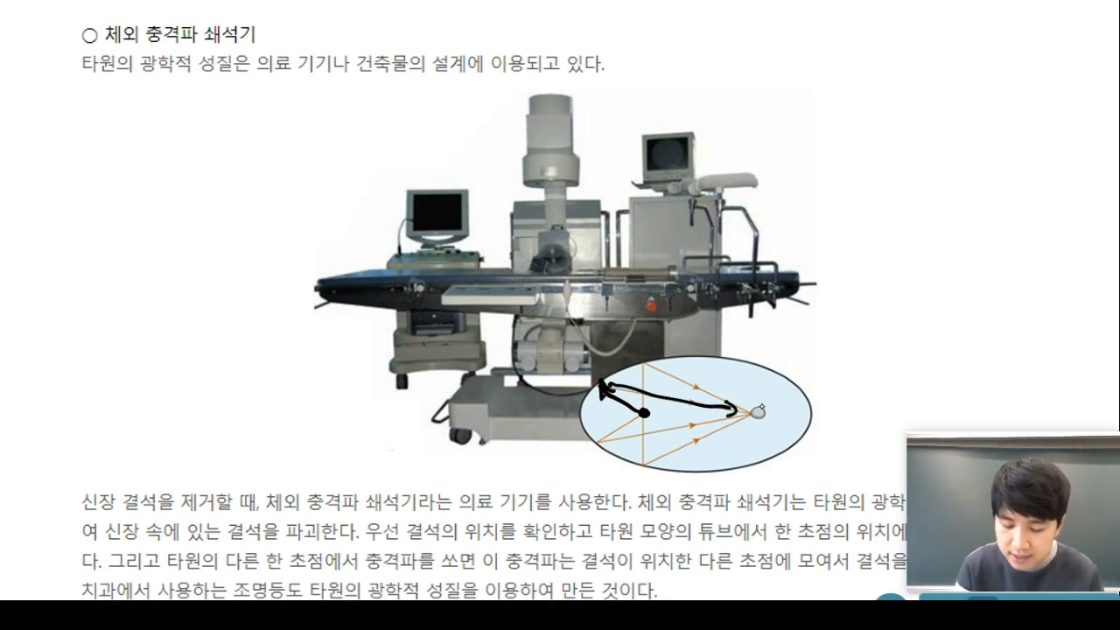
mouse_move(643, 413)
mouse_down()
mouse_move(644, 362)
mouse_move(652, 378)
mouse_move(749, 409)
mouse_up()
drag(644, 413, 644, 473)
mouse_move(635, 451)
mouse_down()
mouse_move(645, 463)
mouse_move(746, 414)
mouse_up()
drag(733, 417, 740, 430)
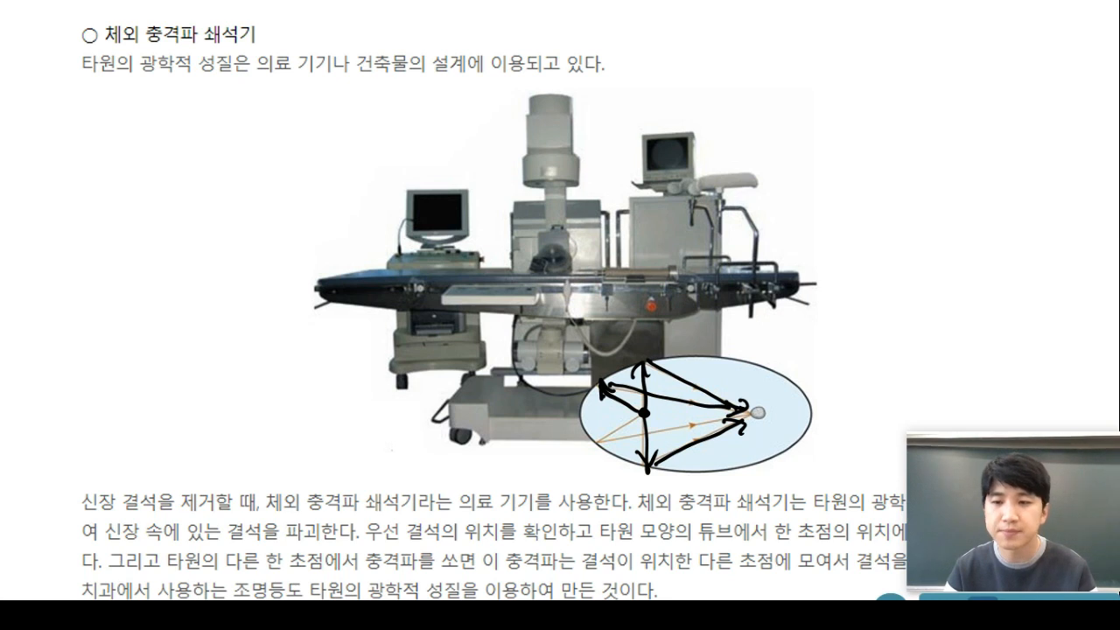
Advance past the elliptical-buildings slide and bring up the ellipse construction's file menu.
click(946, 599)
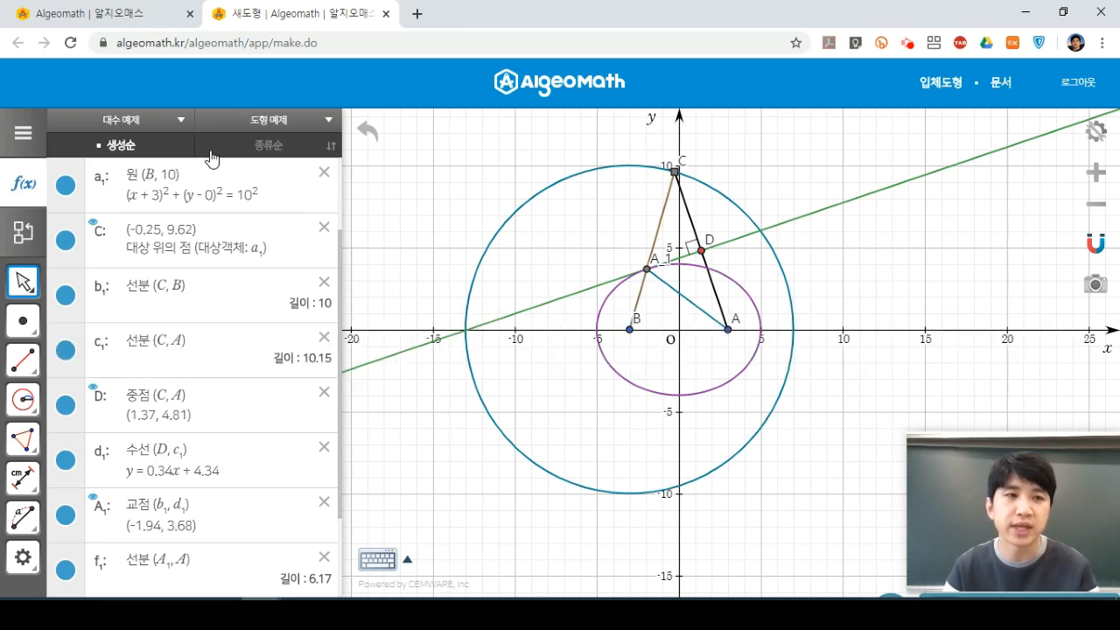
click(31, 137)
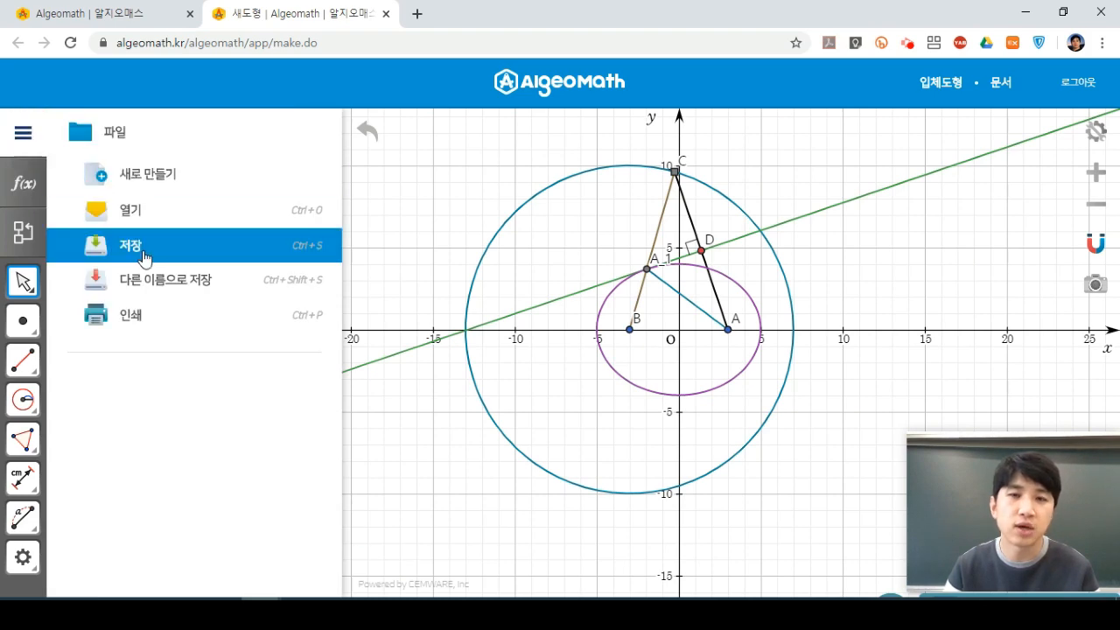
Save the construction to 내문서 under the student's number and name, then close its tab.
click(145, 253)
click(473, 203)
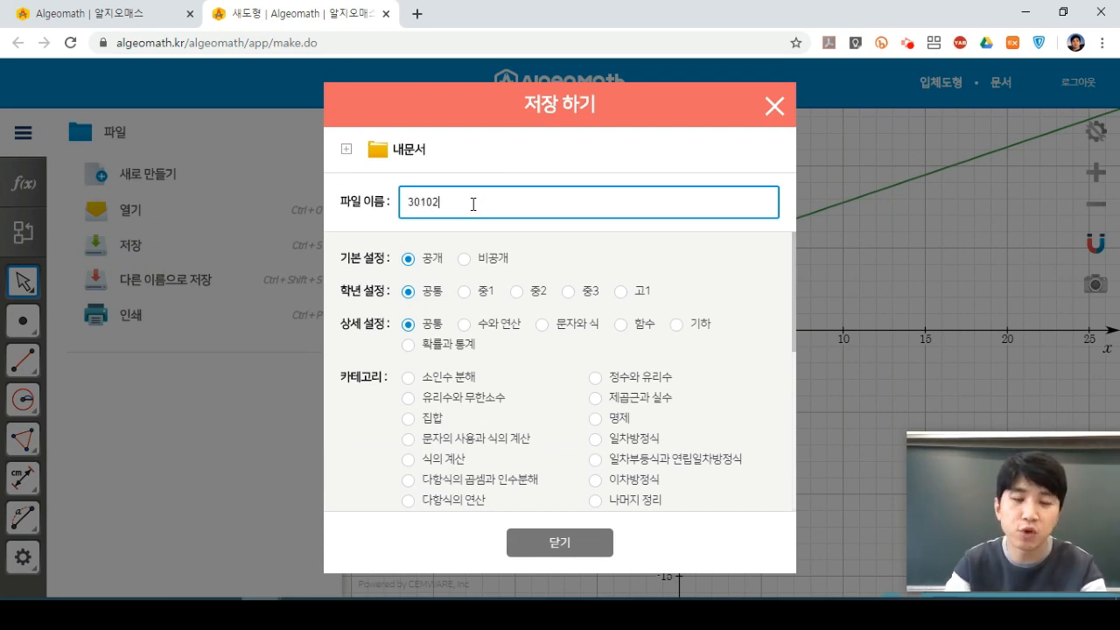
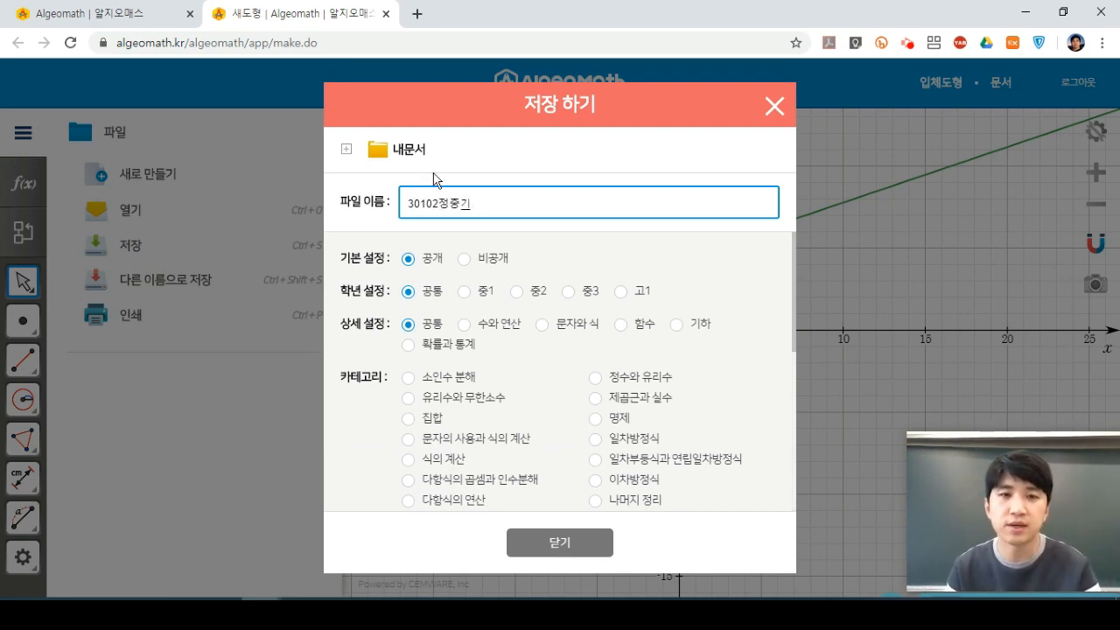
click(412, 153)
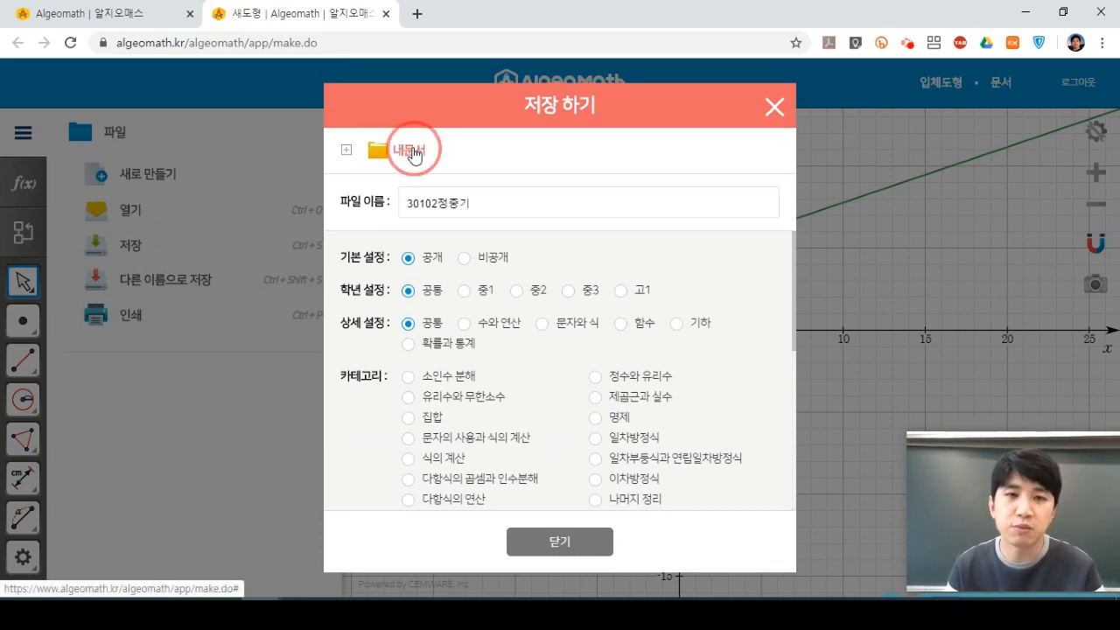
click(615, 544)
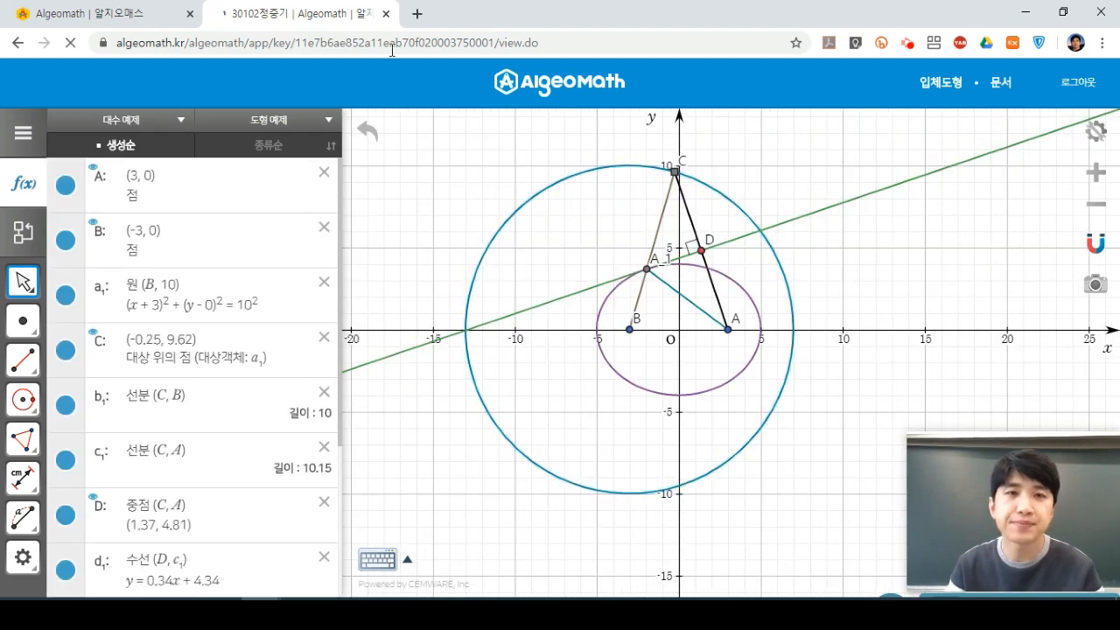
key(ctrl+w)
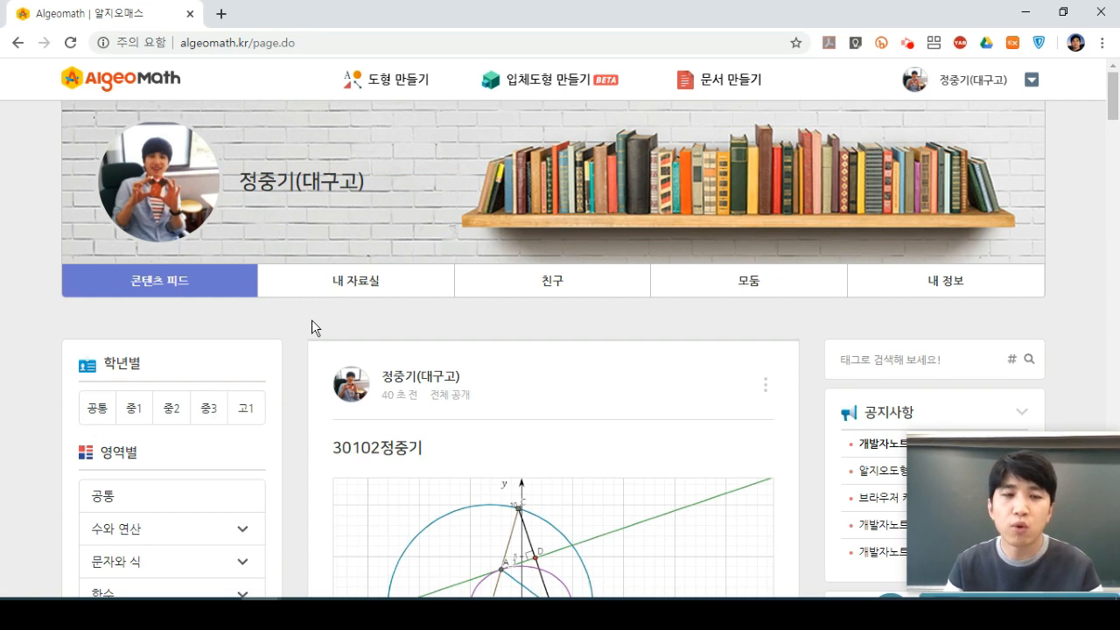
Go to the 모둠 list and open the 대구고등학교 class group's page.
click(743, 291)
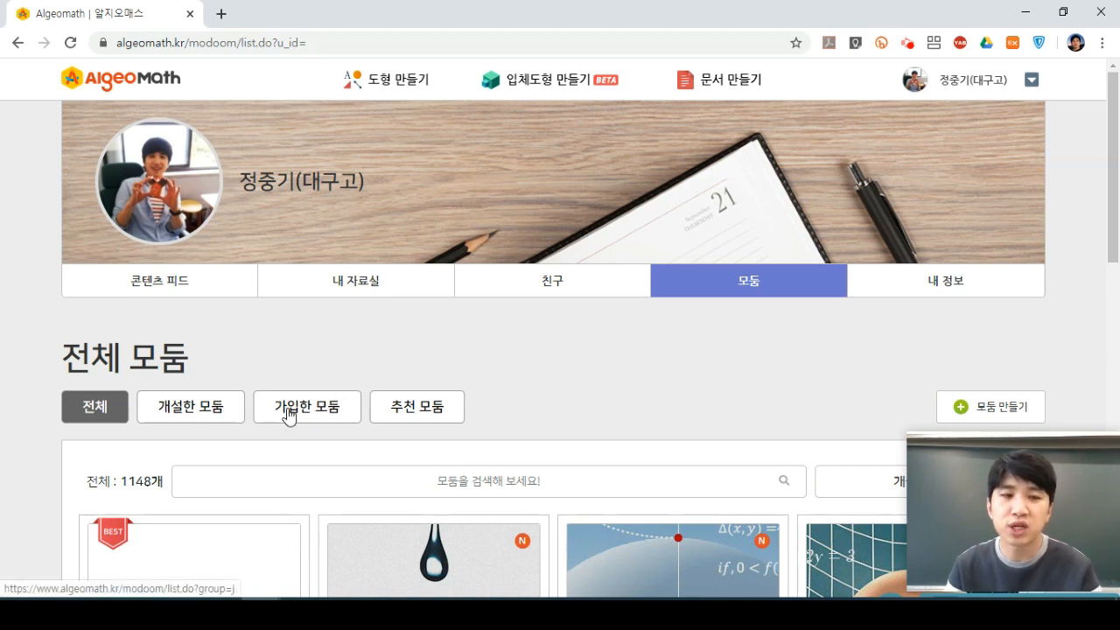
click(210, 408)
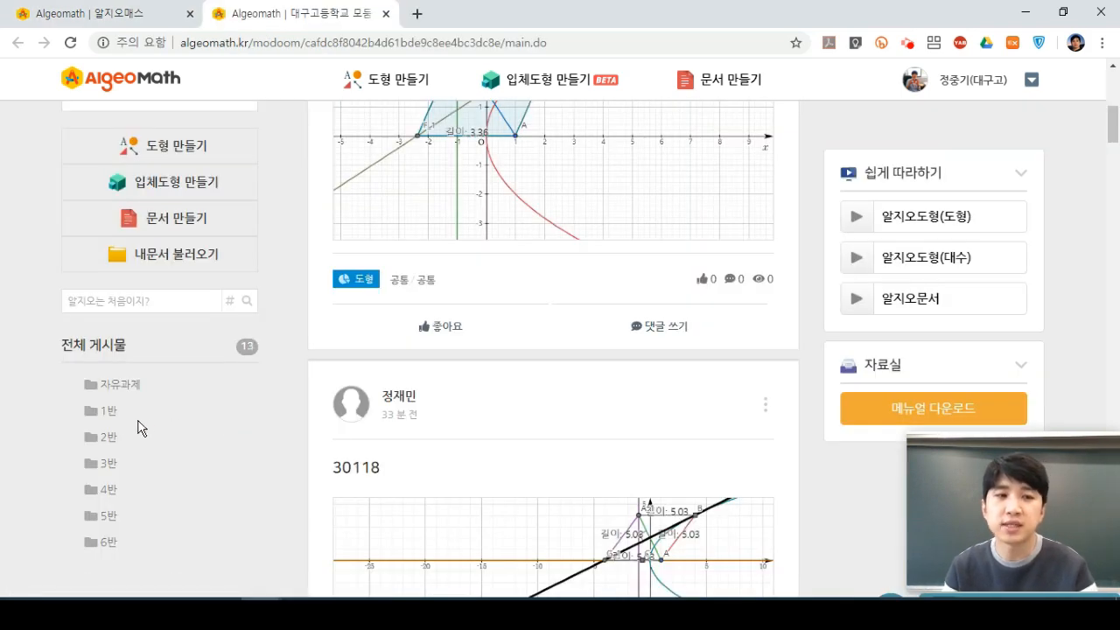
On the 3반 board, import the saved ellipse file from 내문서 and apply it as a post.
click(110, 465)
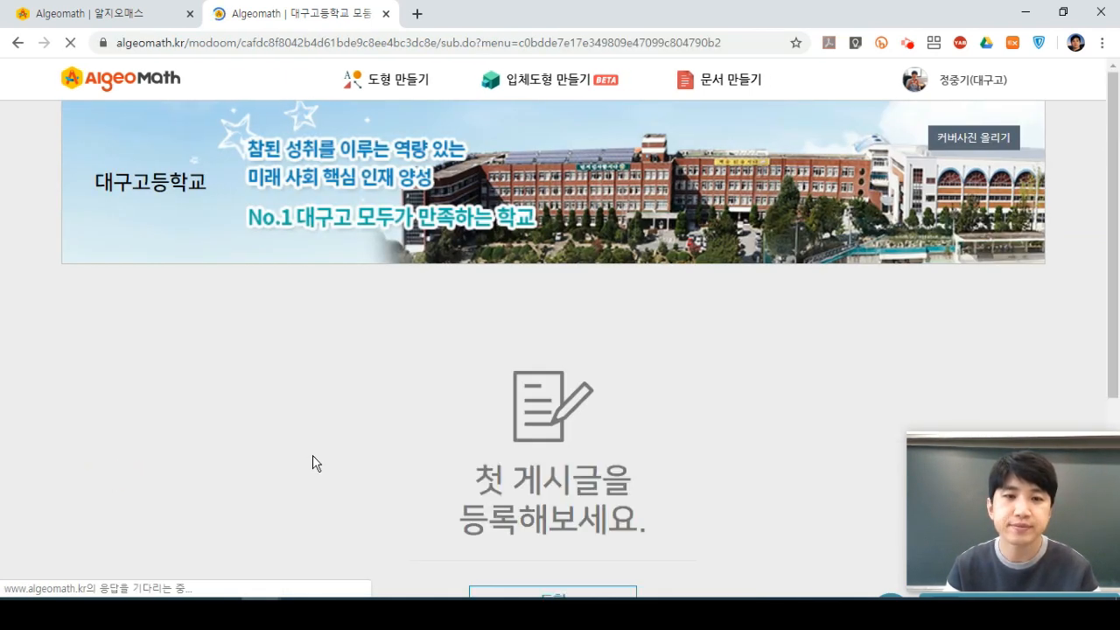
scroll(312, 455, down, 2)
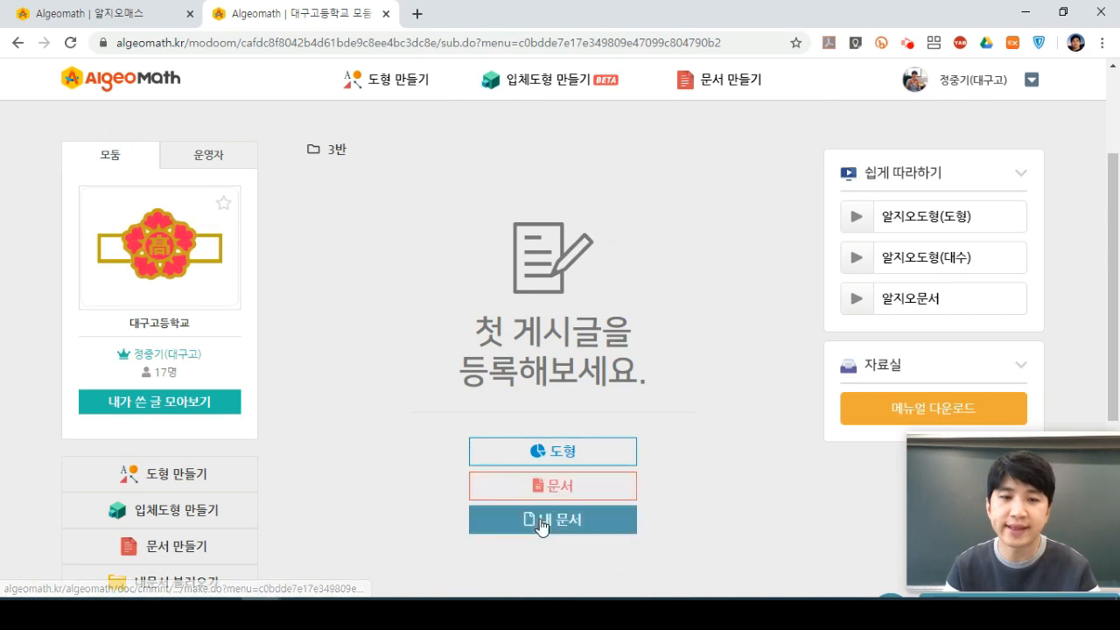
scroll(379, 500, down, 1)
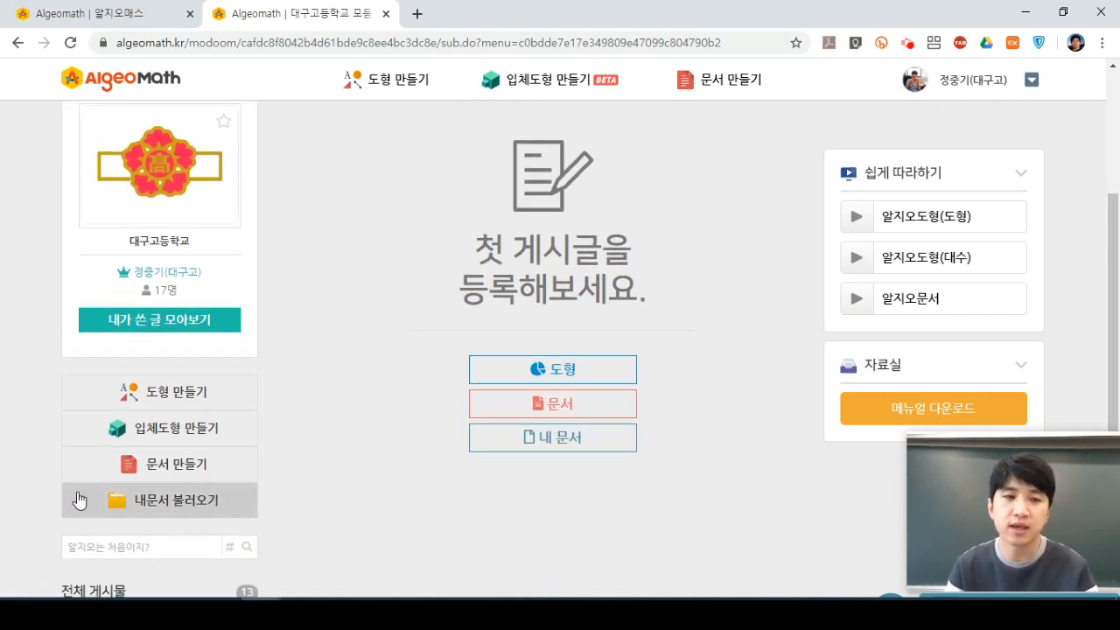
click(188, 511)
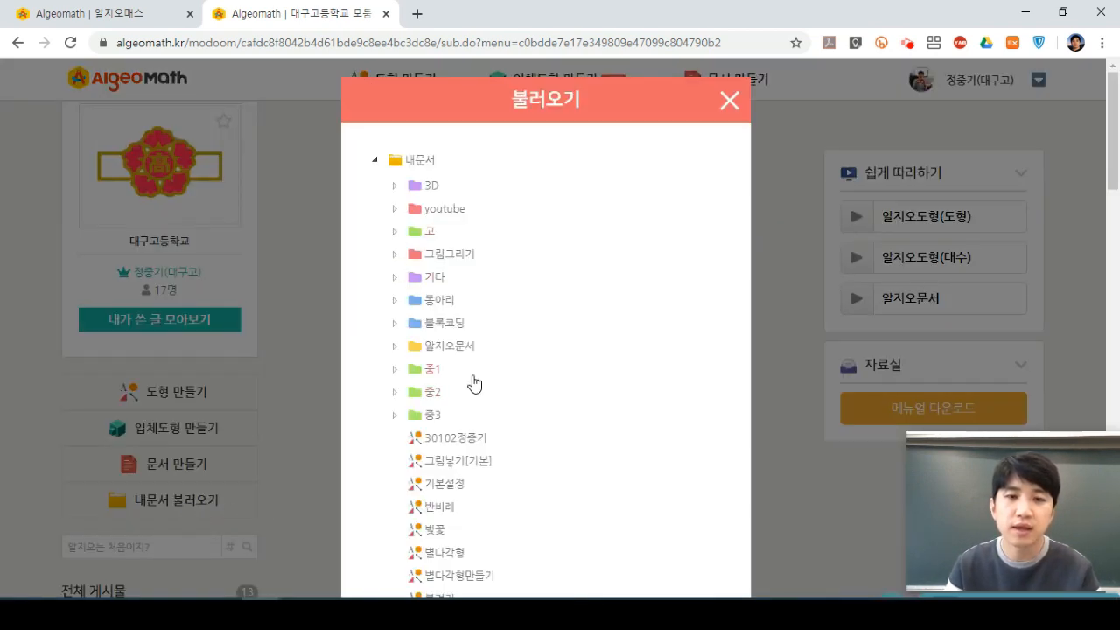
scroll(471, 378, down, 1)
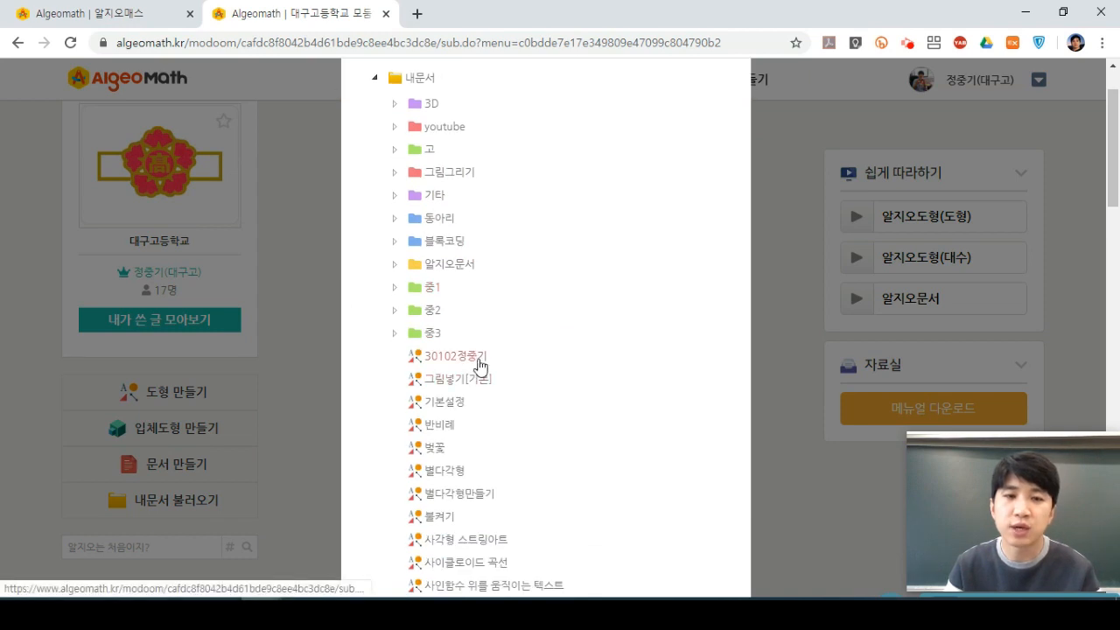
scroll(575, 423, down, 10)
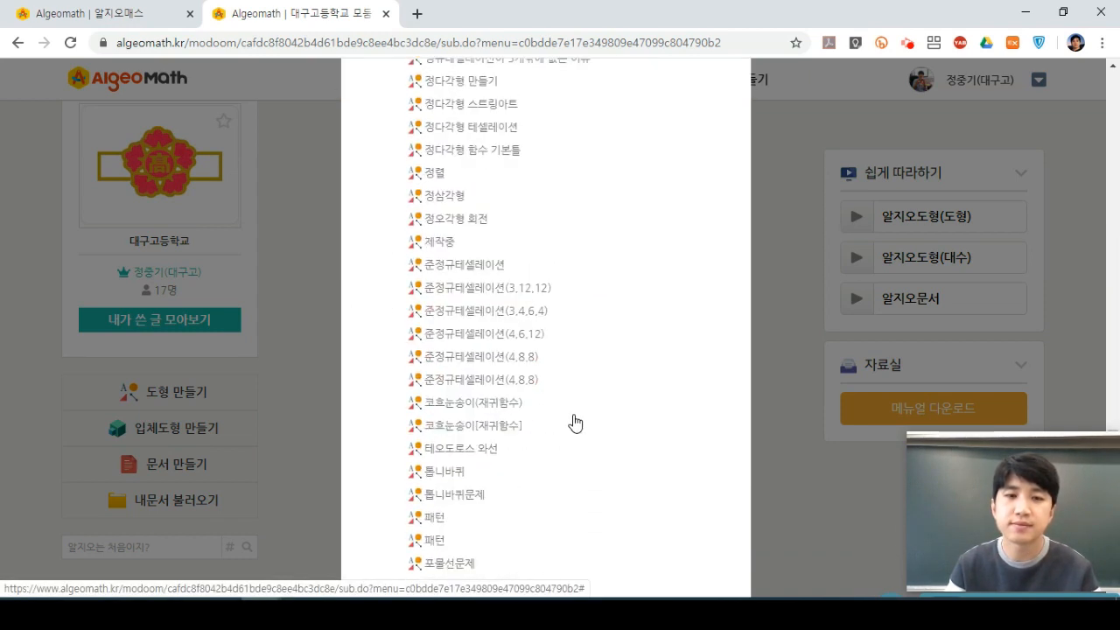
scroll(575, 423, down, 3)
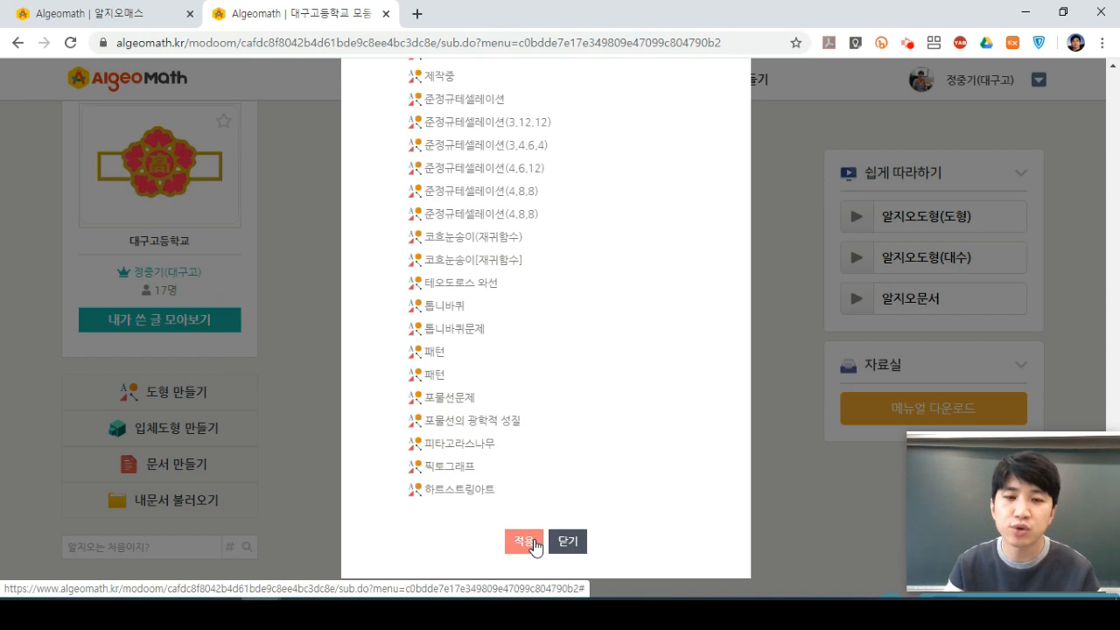
click(528, 542)
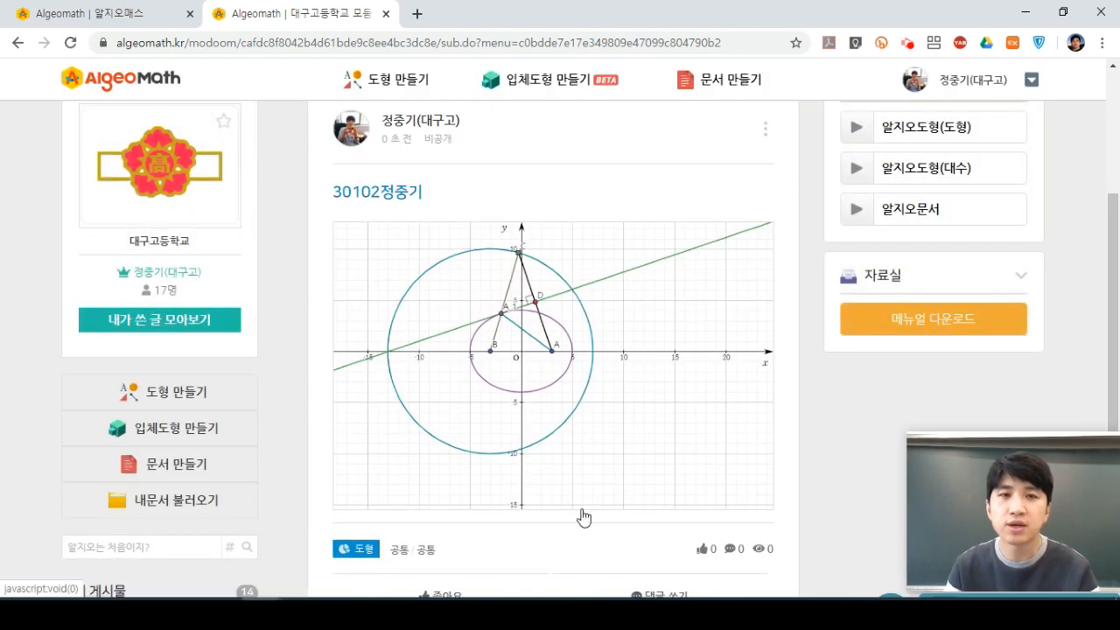
Open the posted ellipse graph in its own editor tab and select its web address.
click(654, 320)
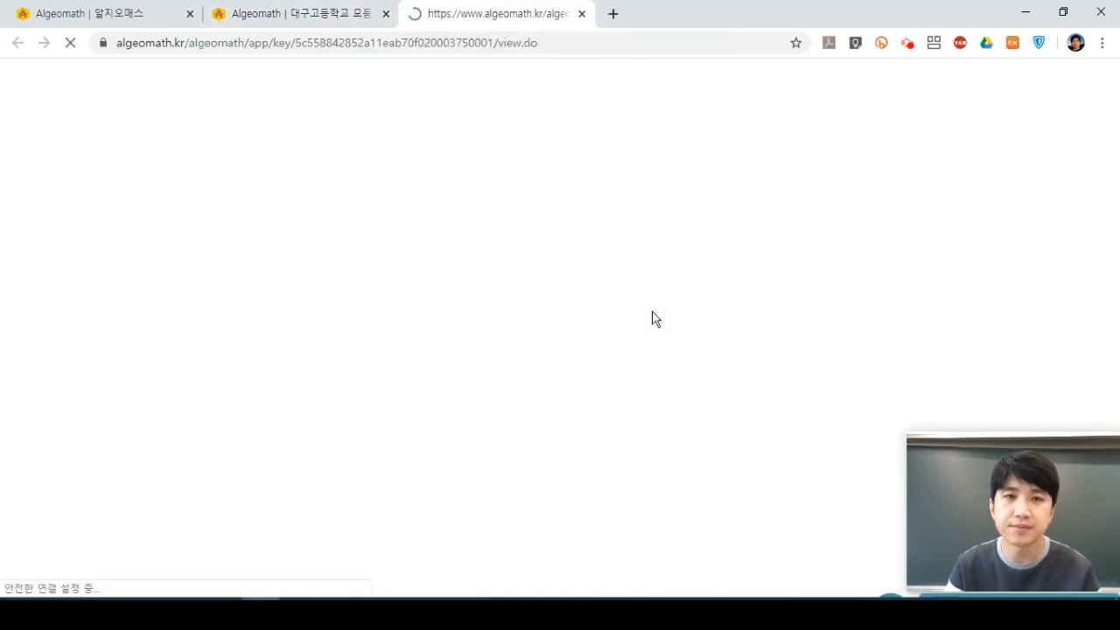
click(643, 45)
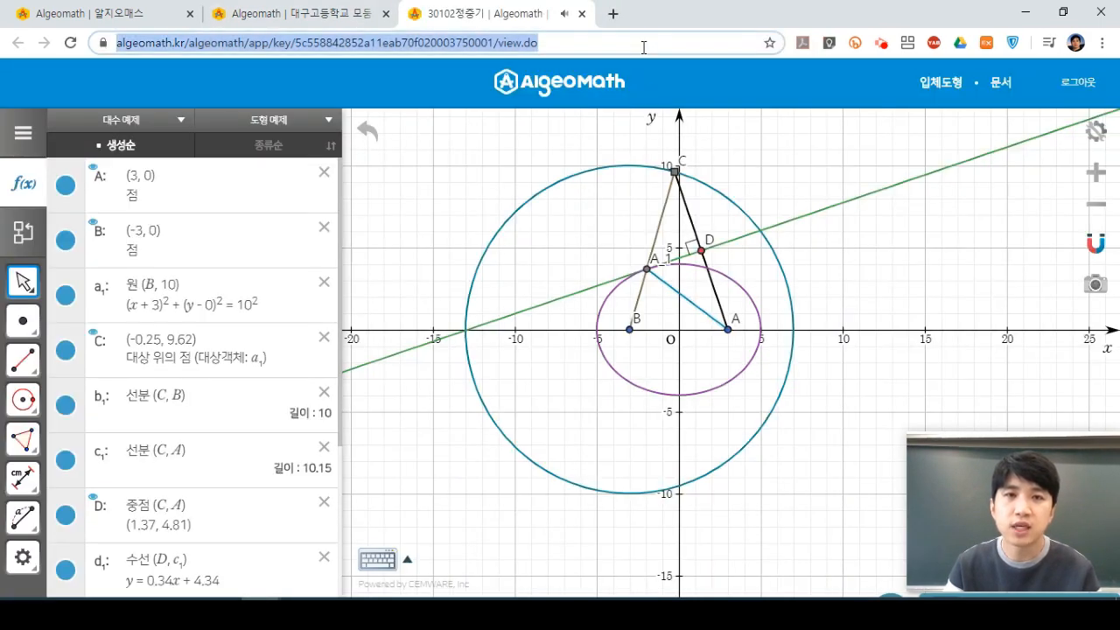